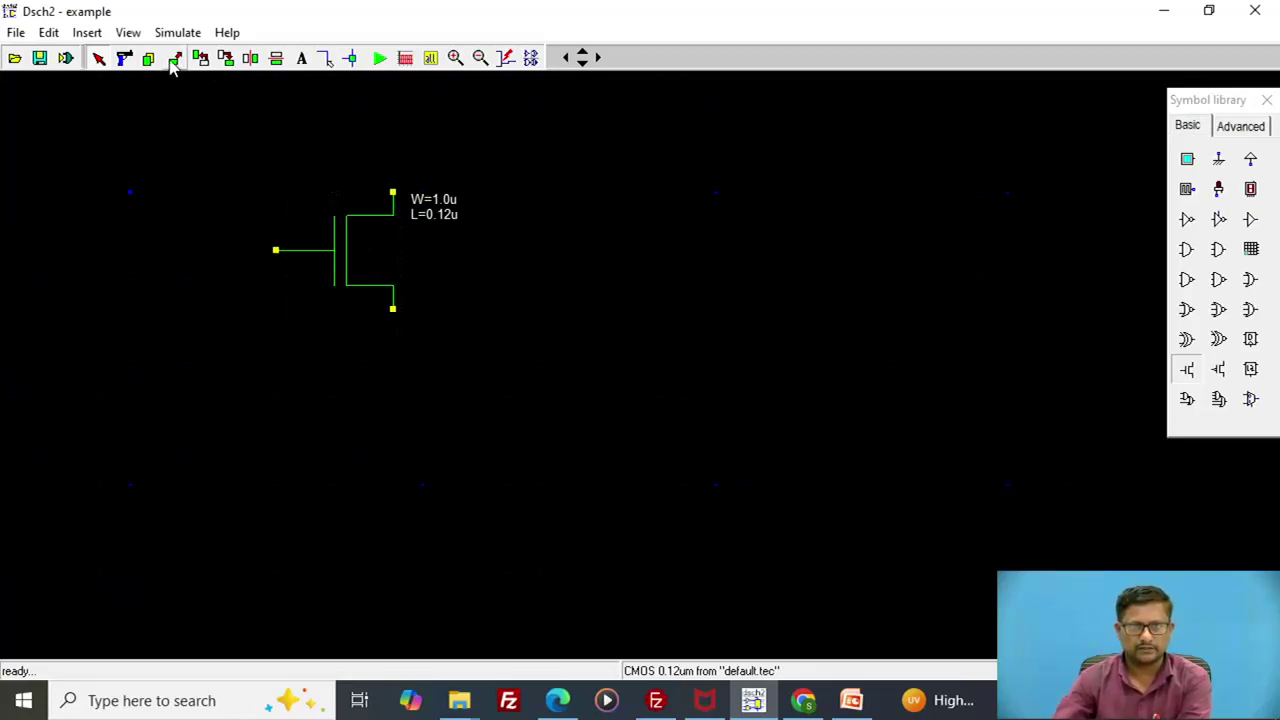
# Rotate the nMOS transistor to the right and place a pMOS transistor below it.
pyautogui.click(226, 59)
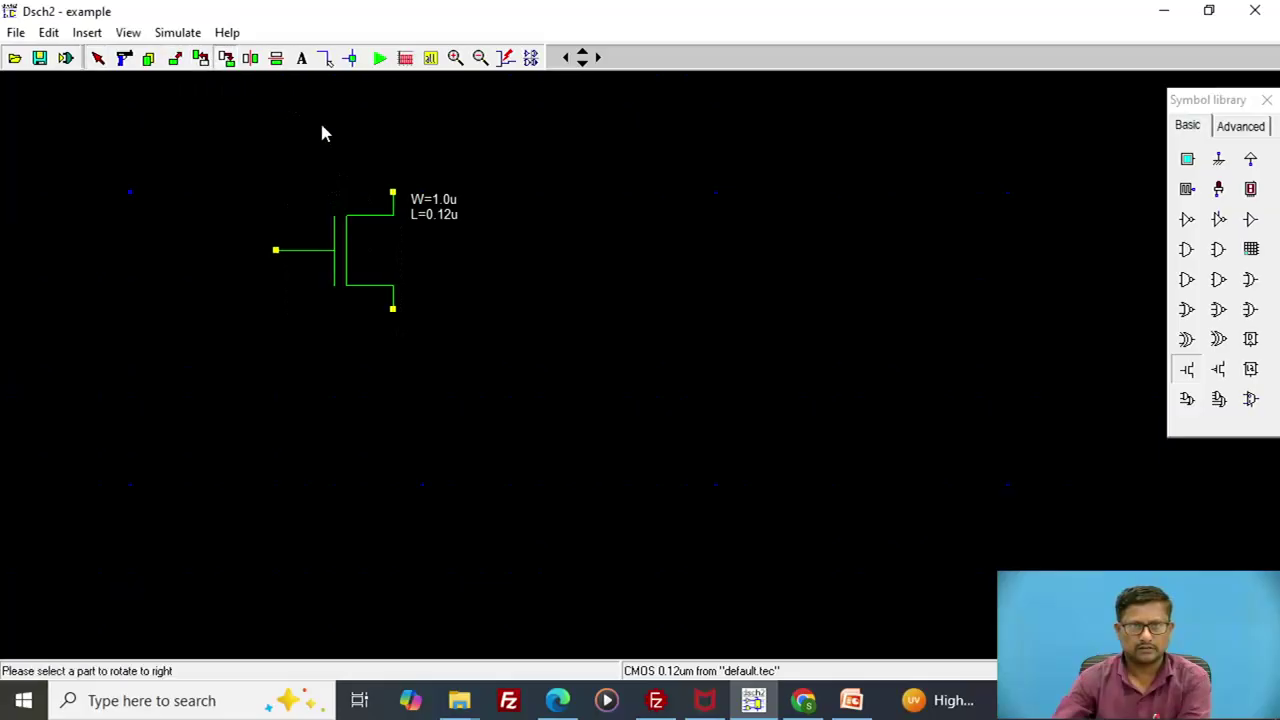
pyautogui.click(371, 270)
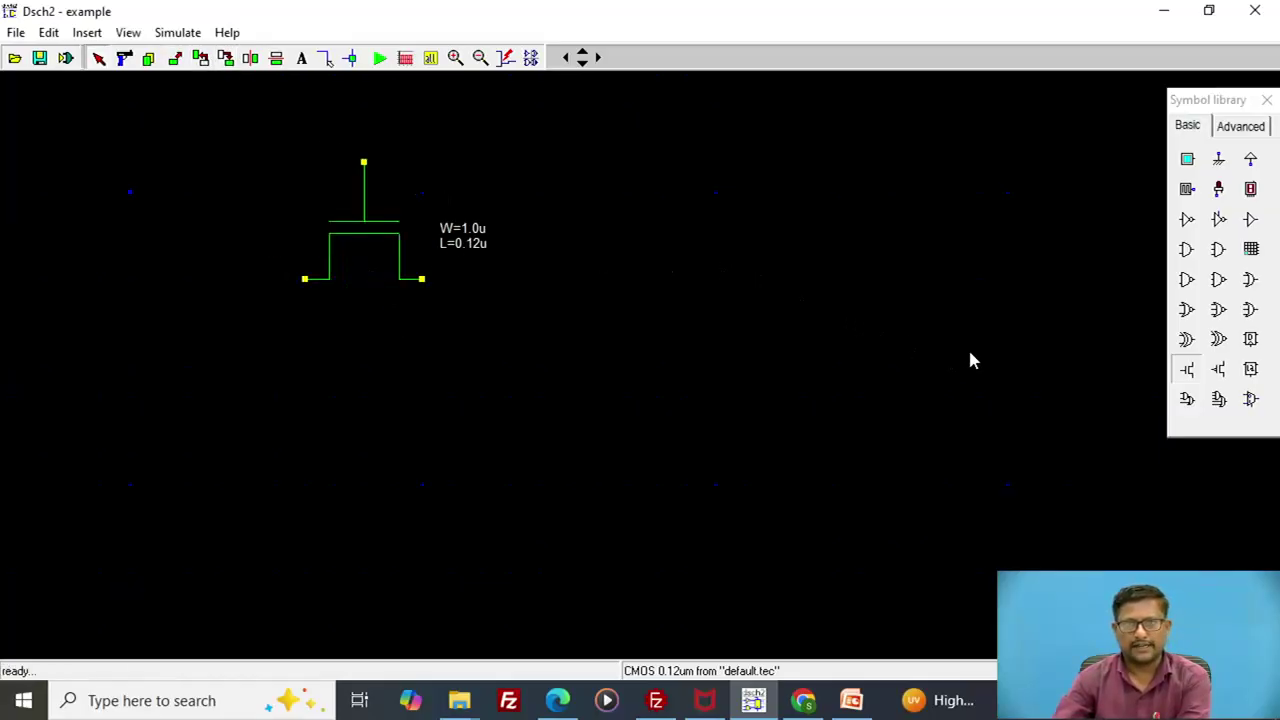
pyautogui.click(1222, 372)
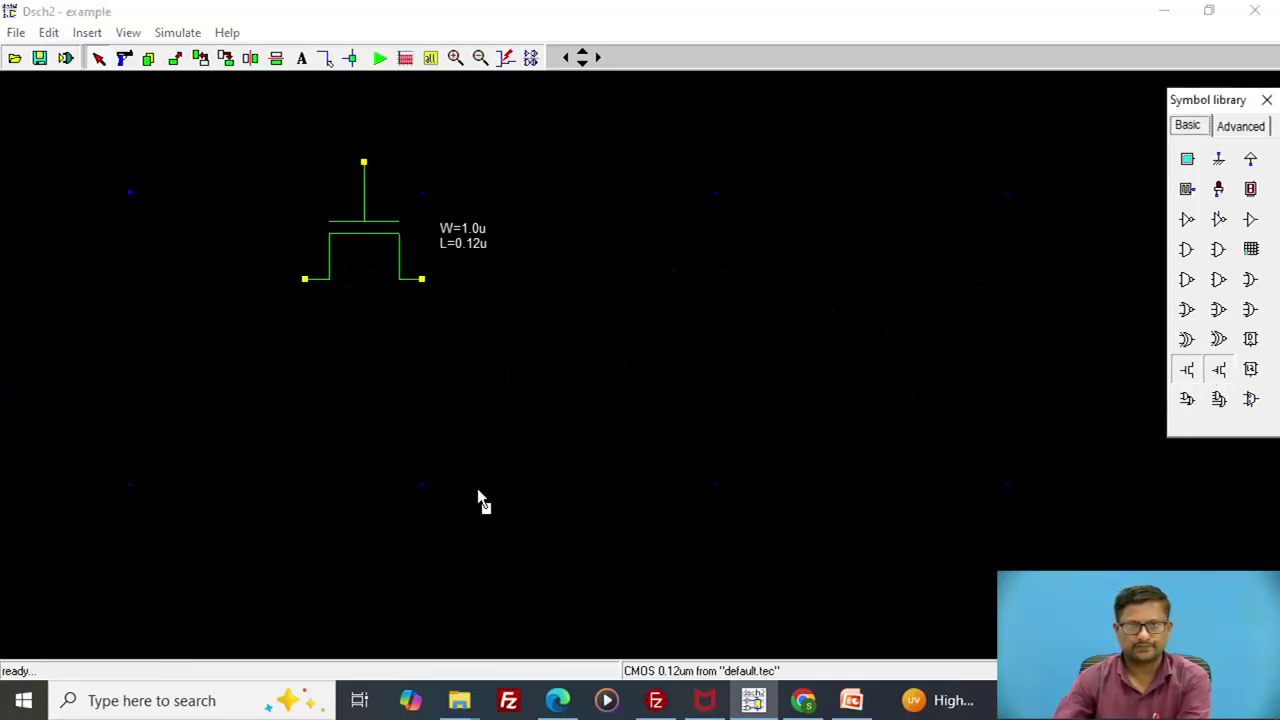
pyautogui.click(434, 463)
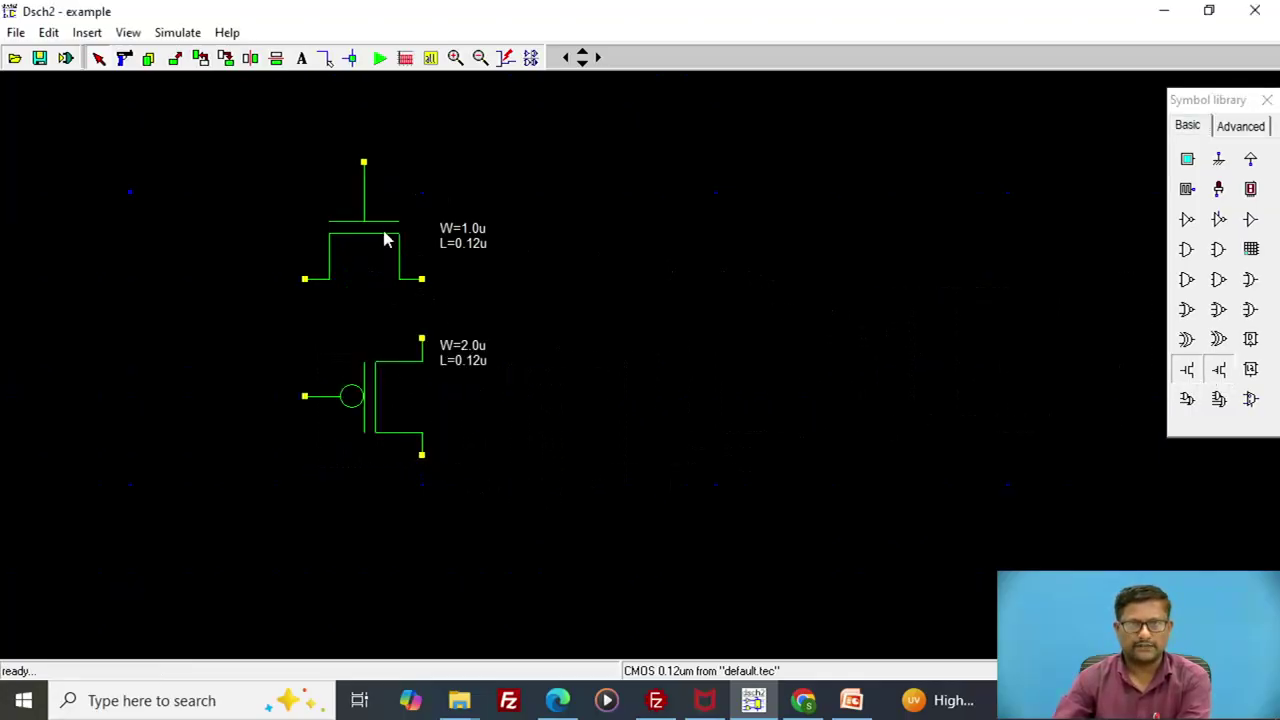
# Move the pMOS transistor slightly lower and rotate it to the left so its gate points down.
pyautogui.click(175, 58)
pyautogui.click(390, 427)
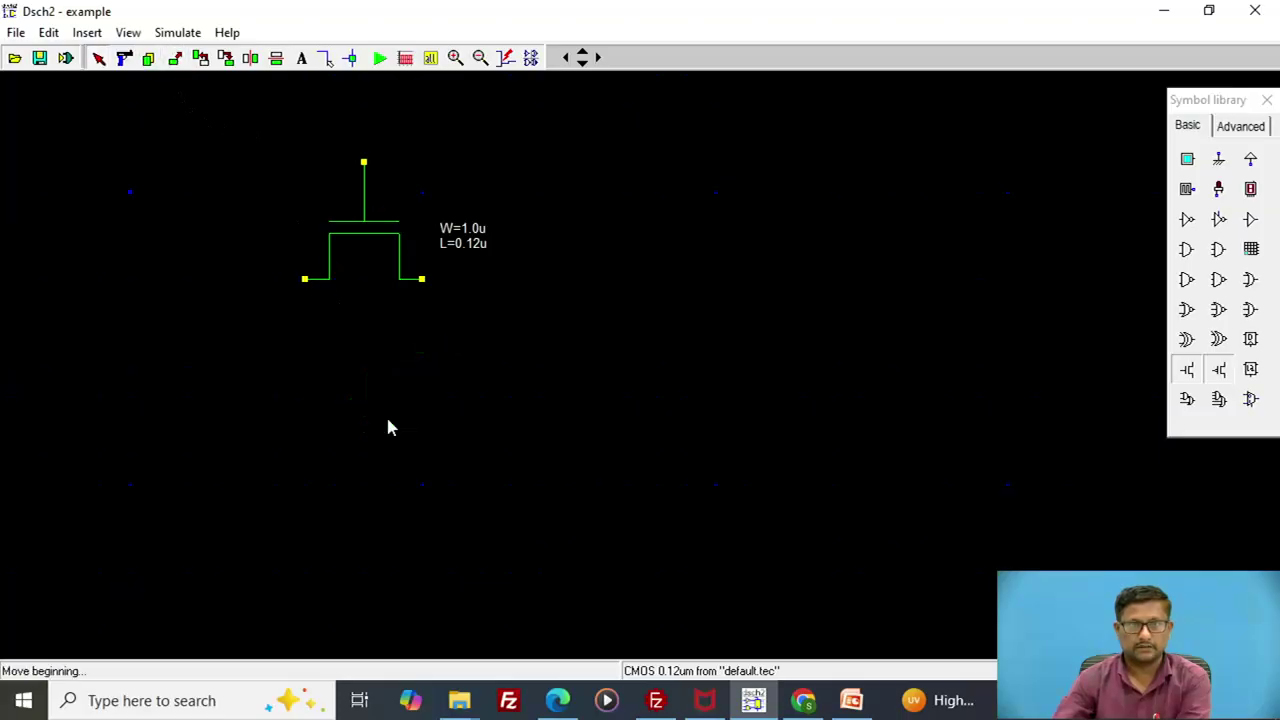
pyautogui.moveTo(390, 427)
pyautogui.mouseDown()
pyautogui.moveTo(383, 343)
pyautogui.moveTo(409, 391)
pyautogui.moveTo(390, 447)
pyautogui.mouseUp()
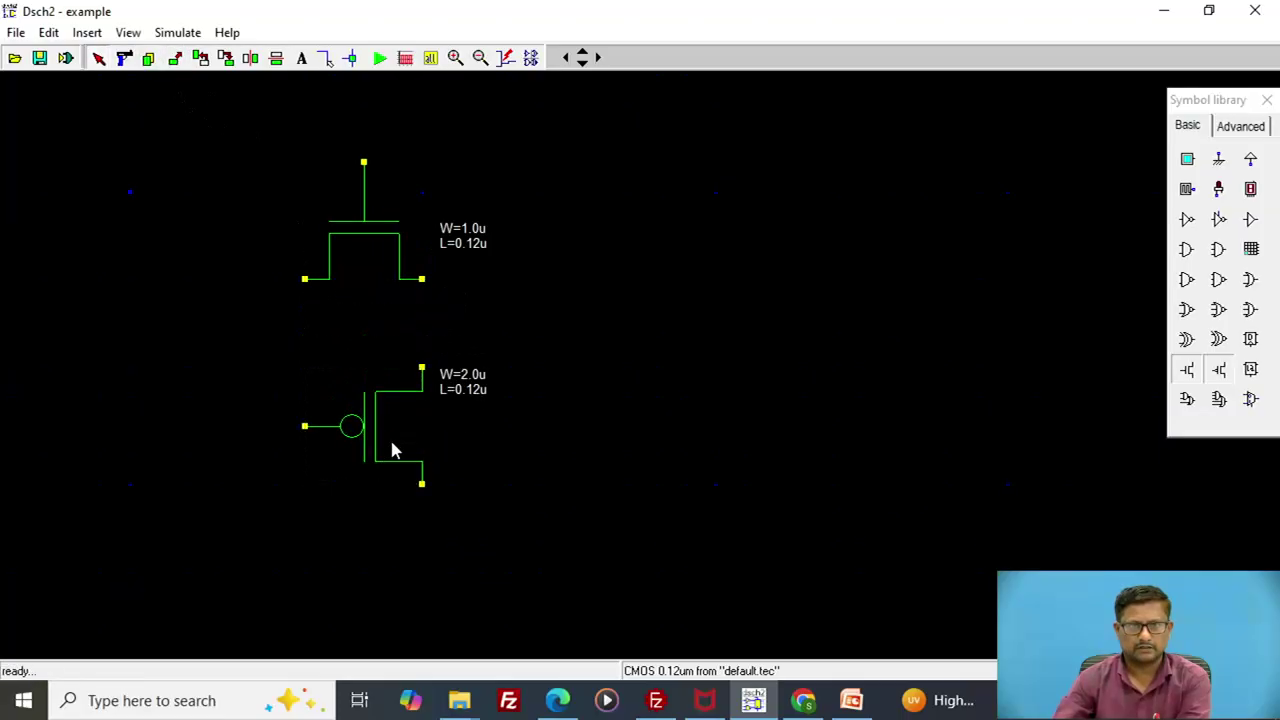
pyautogui.click(201, 59)
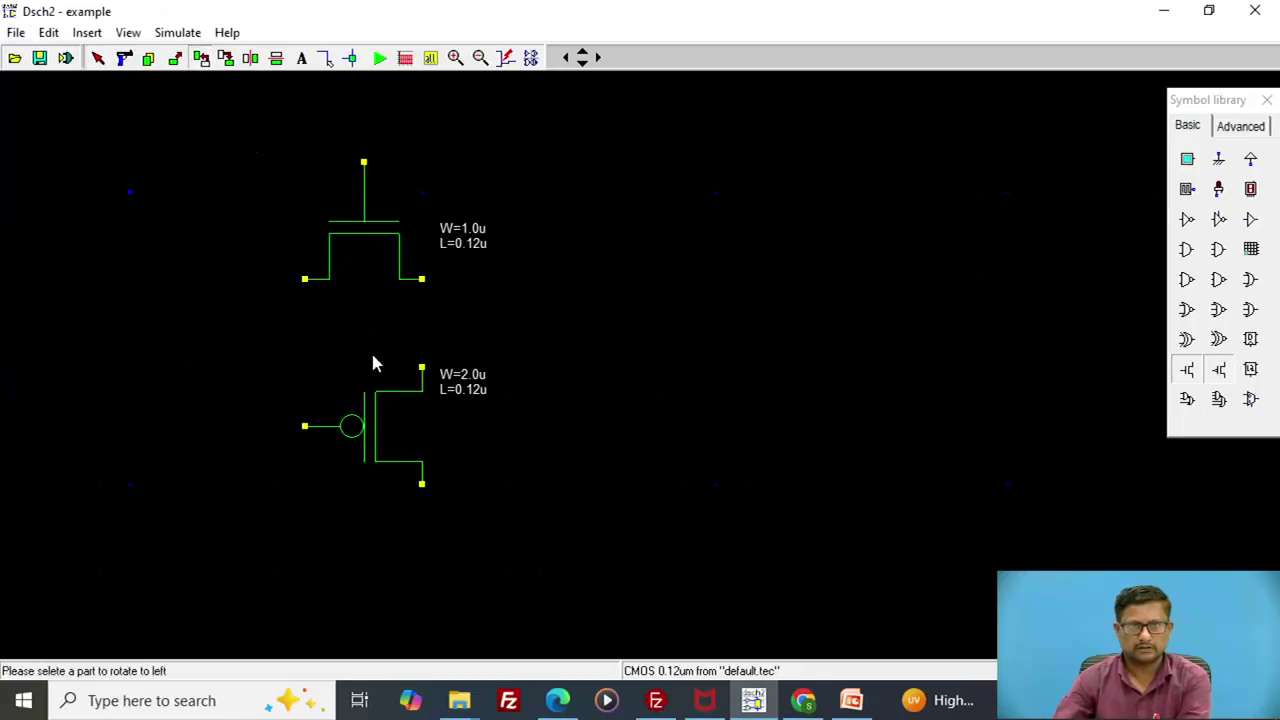
pyautogui.click(379, 430)
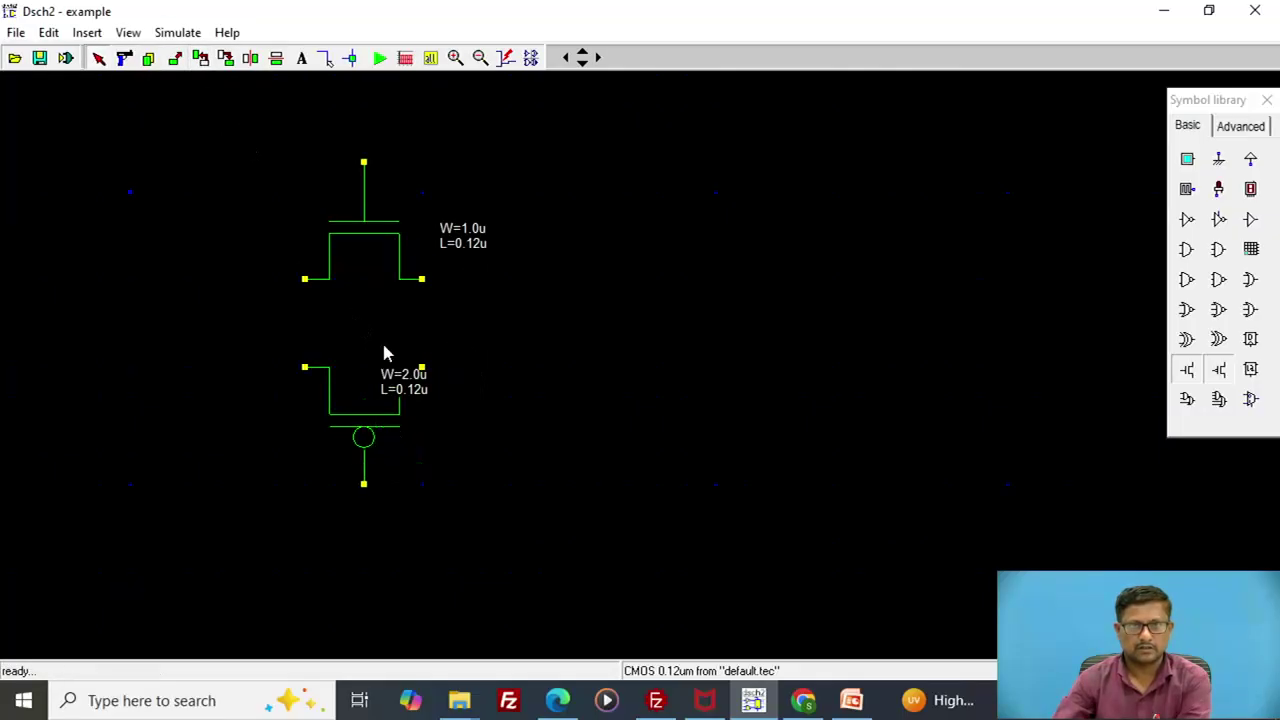
# Move the pMOS up against the nMOS so their source and drain pins coincide, forming a transmission gate.
pyautogui.click(174, 60)
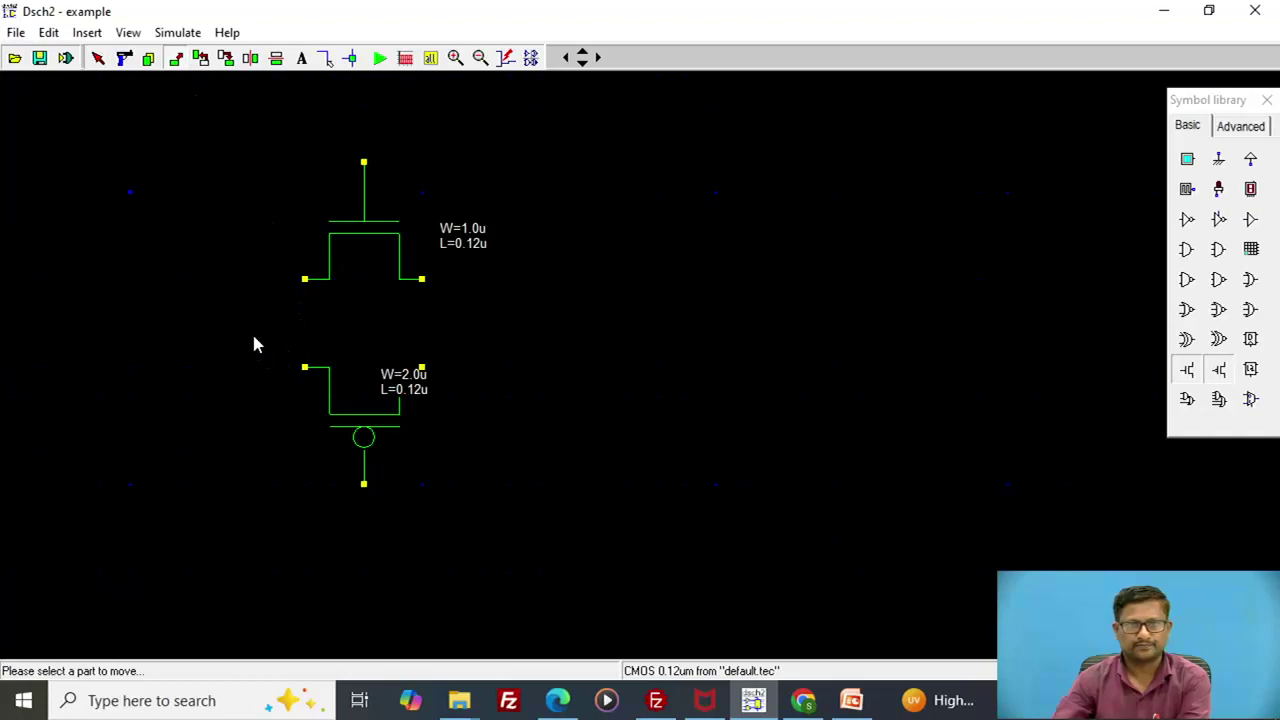
pyautogui.moveTo(253, 337); pyautogui.dragTo(455, 441)
pyautogui.click(454, 437)
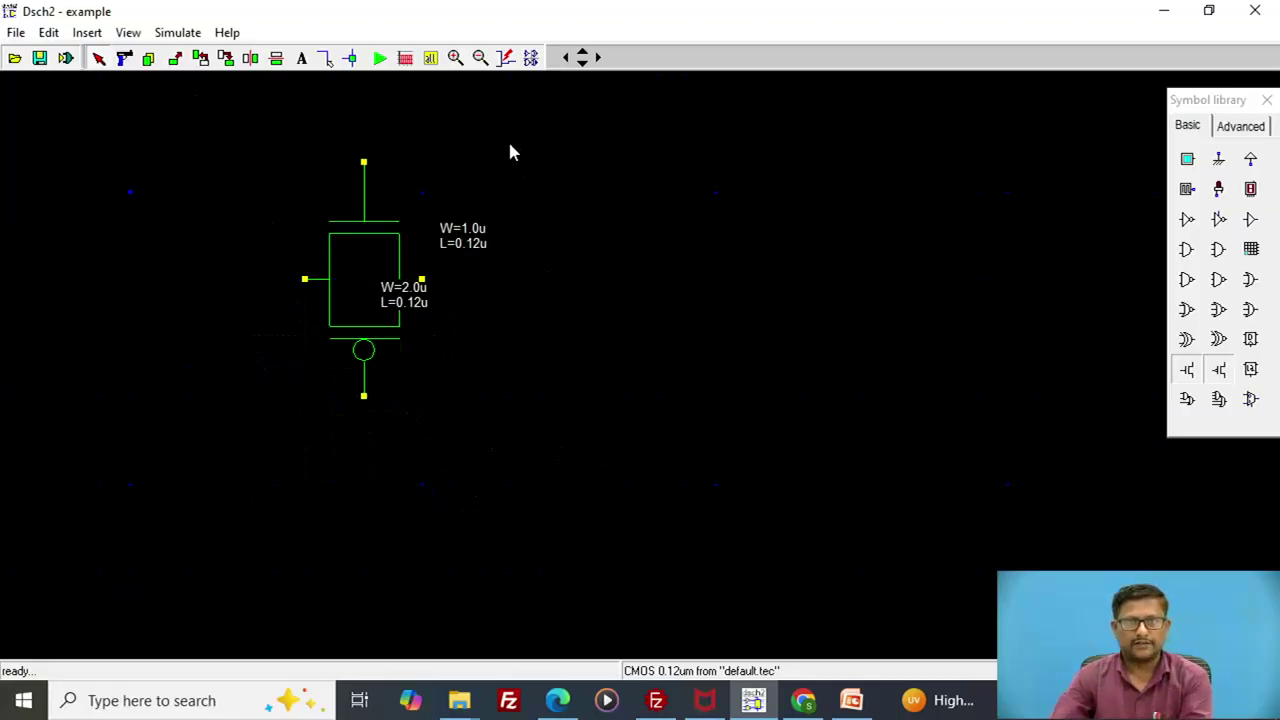
# Copy the transmission gate directly below itself and duplicate the pair underneath to make a vertical stack of four touching gates.
pyautogui.click(479, 59)
pyautogui.click(481, 60)
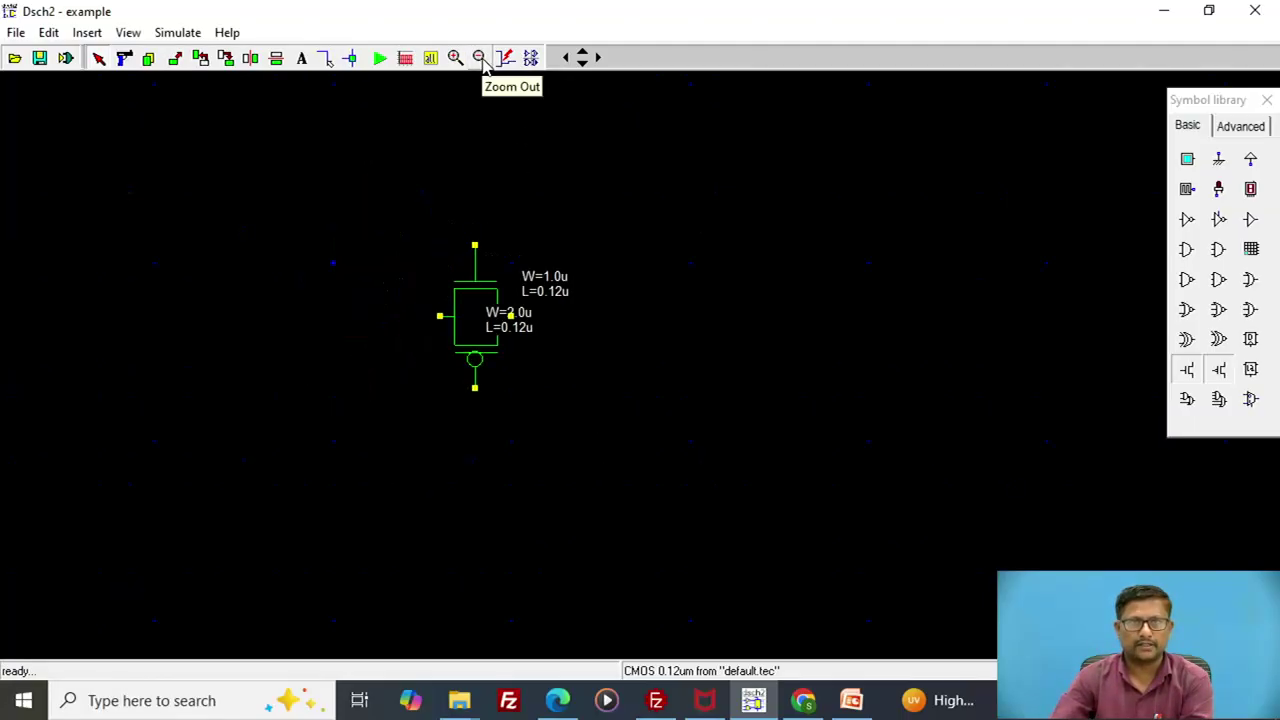
pyautogui.click(481, 59)
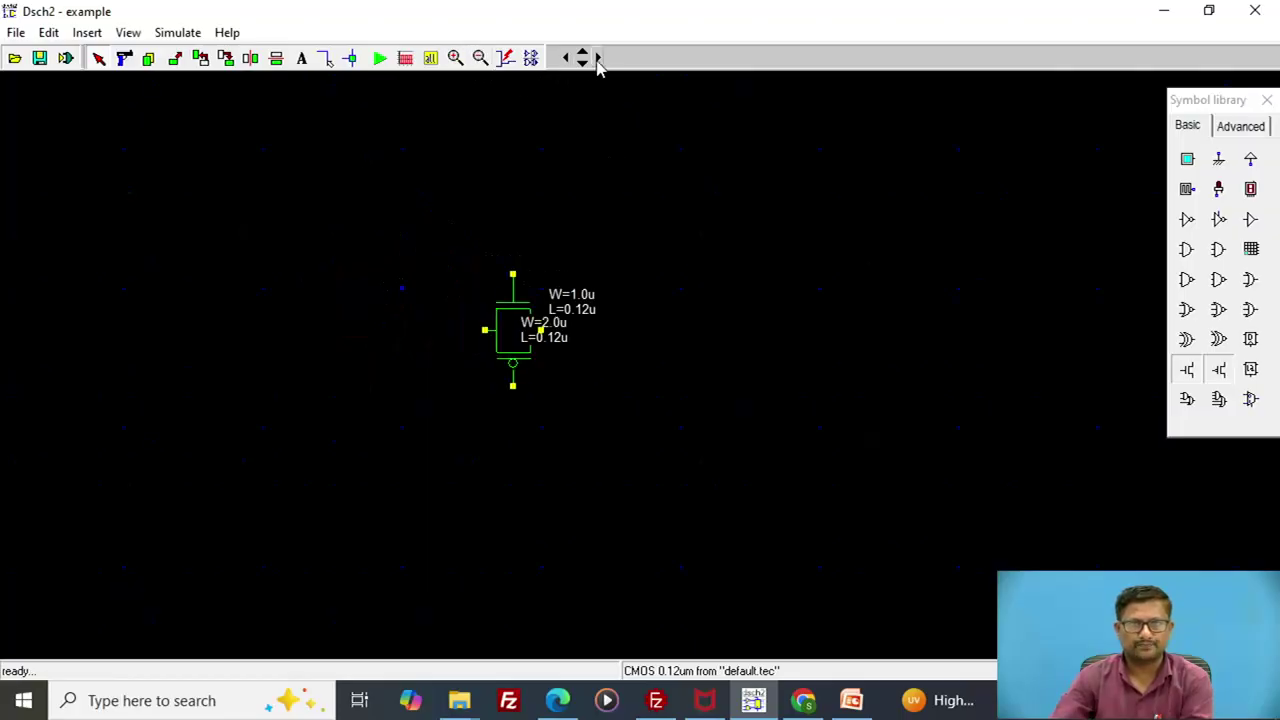
pyautogui.click(603, 62)
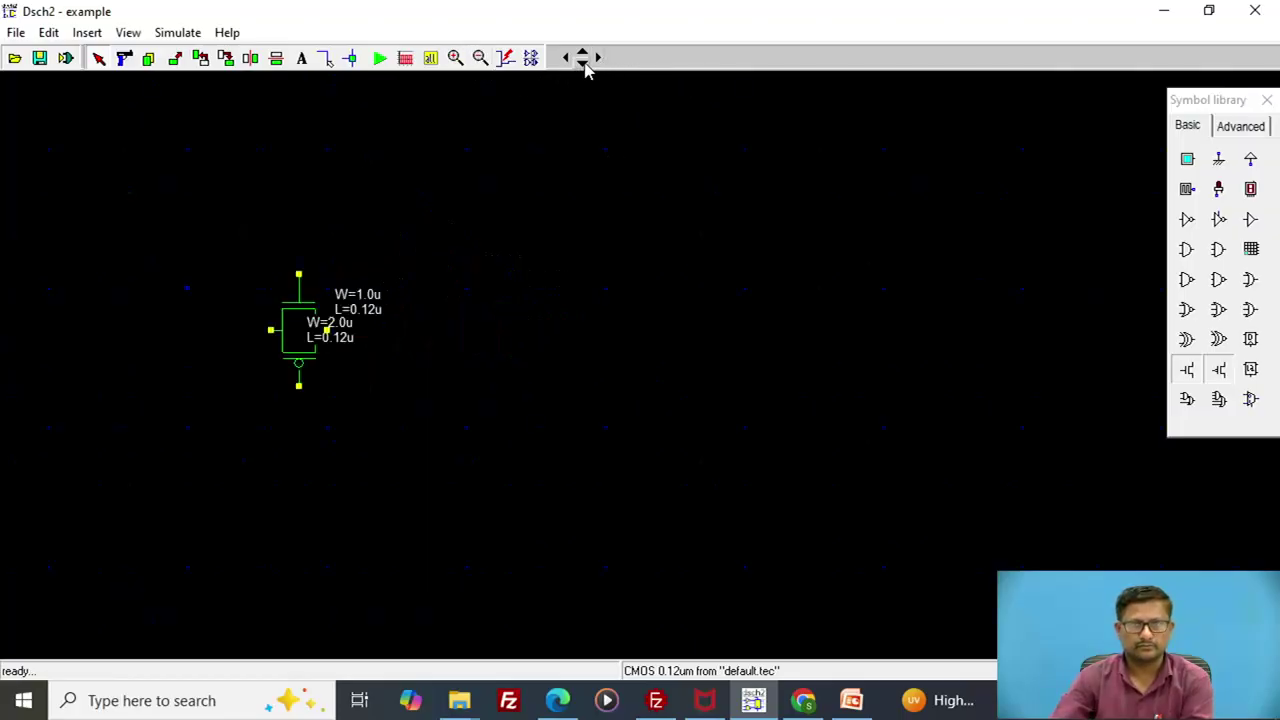
pyautogui.click(583, 65)
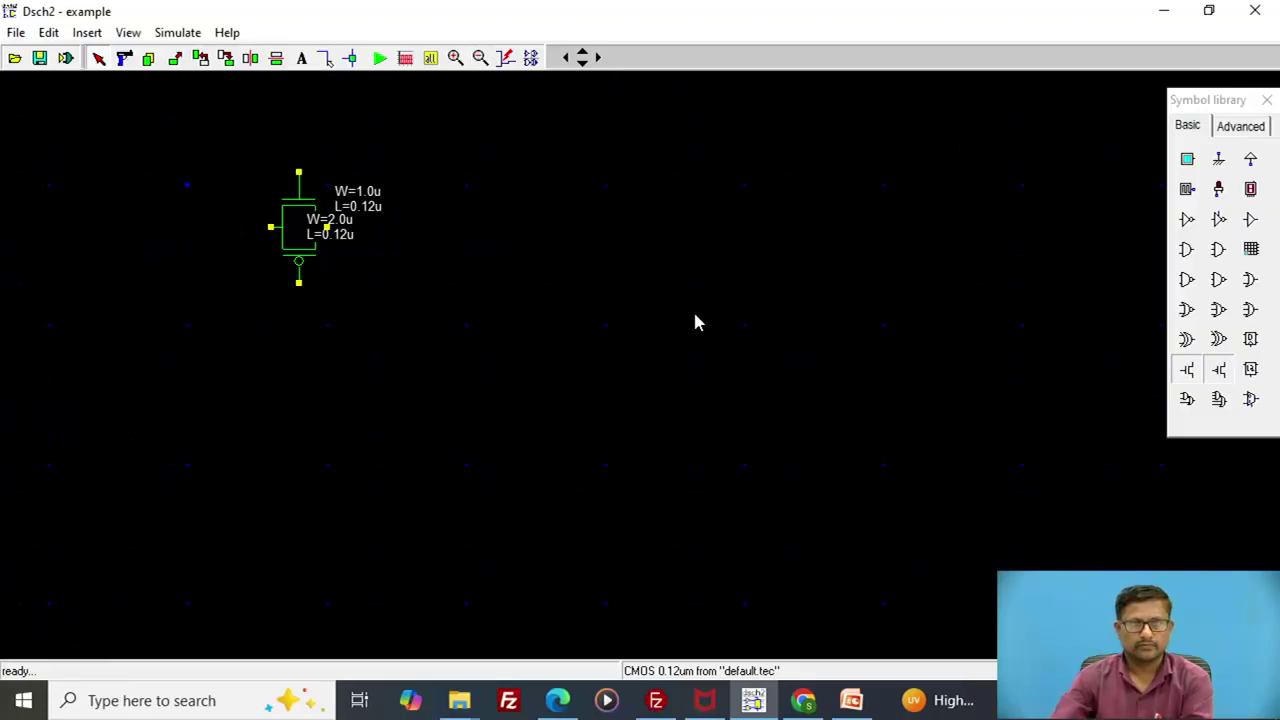
pyautogui.click(480, 58)
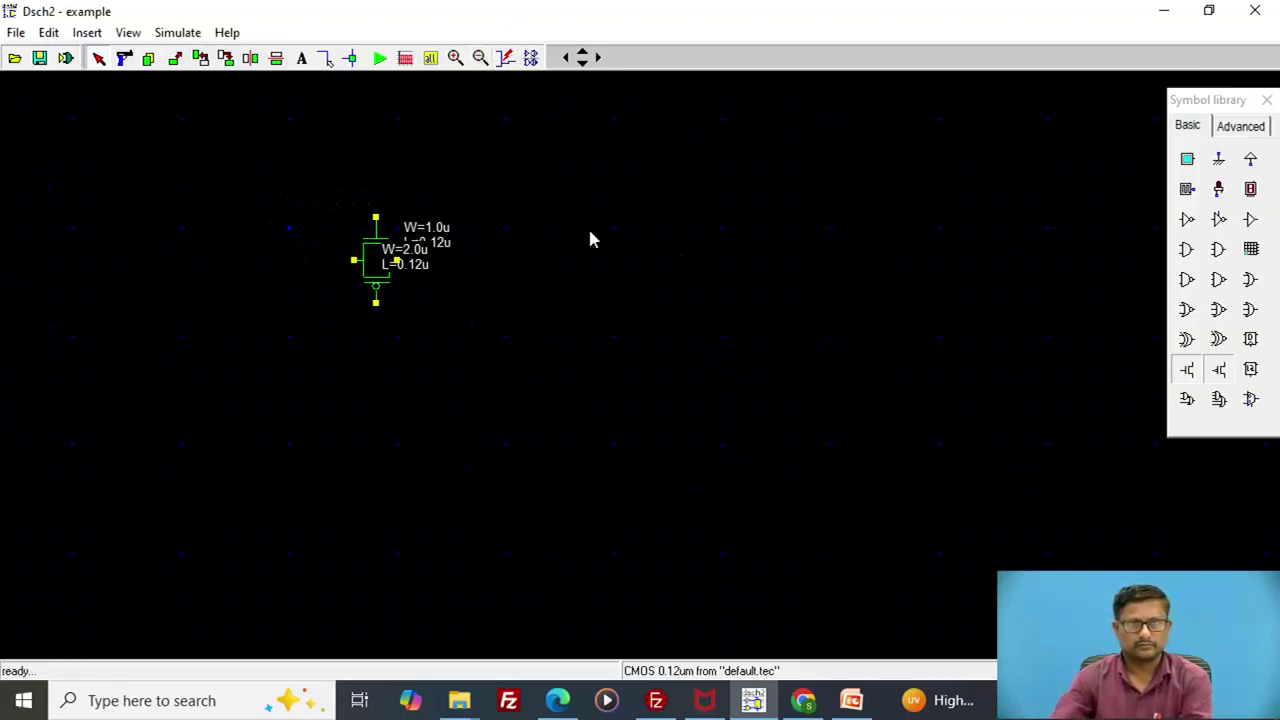
pyautogui.click(577, 58)
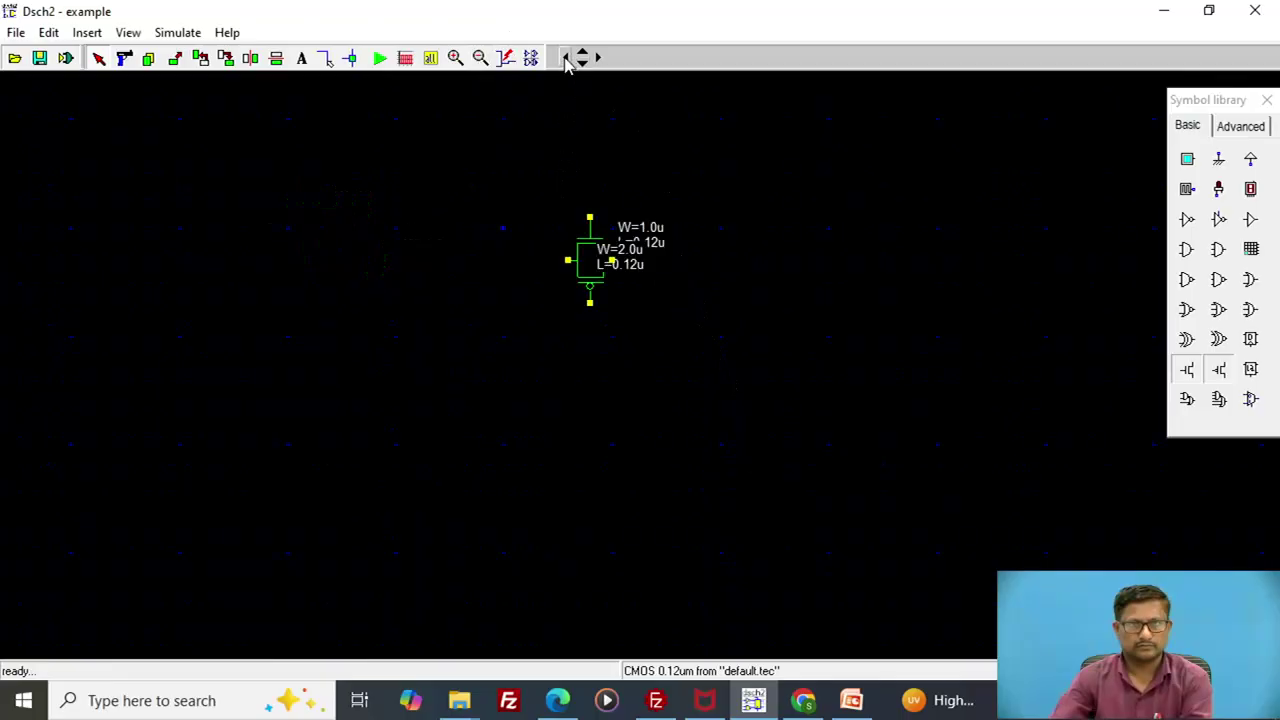
pyautogui.click(596, 58)
pyautogui.click(596, 58)
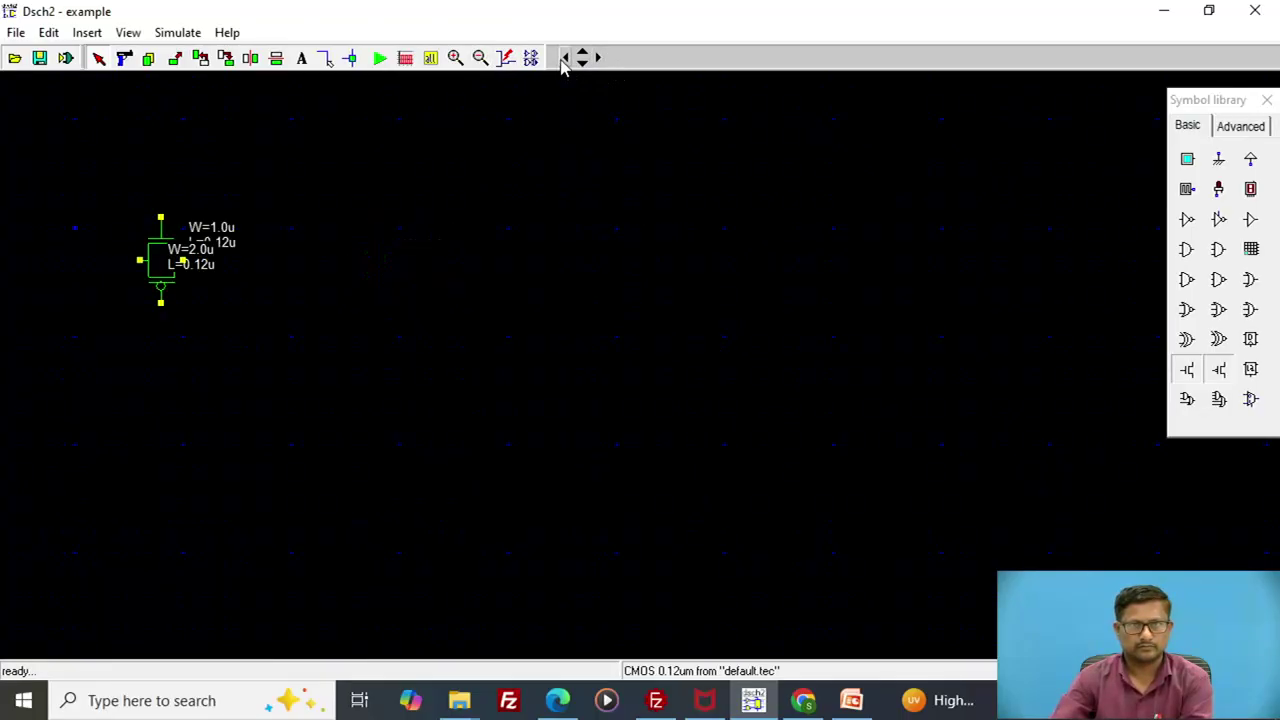
pyautogui.click(563, 58)
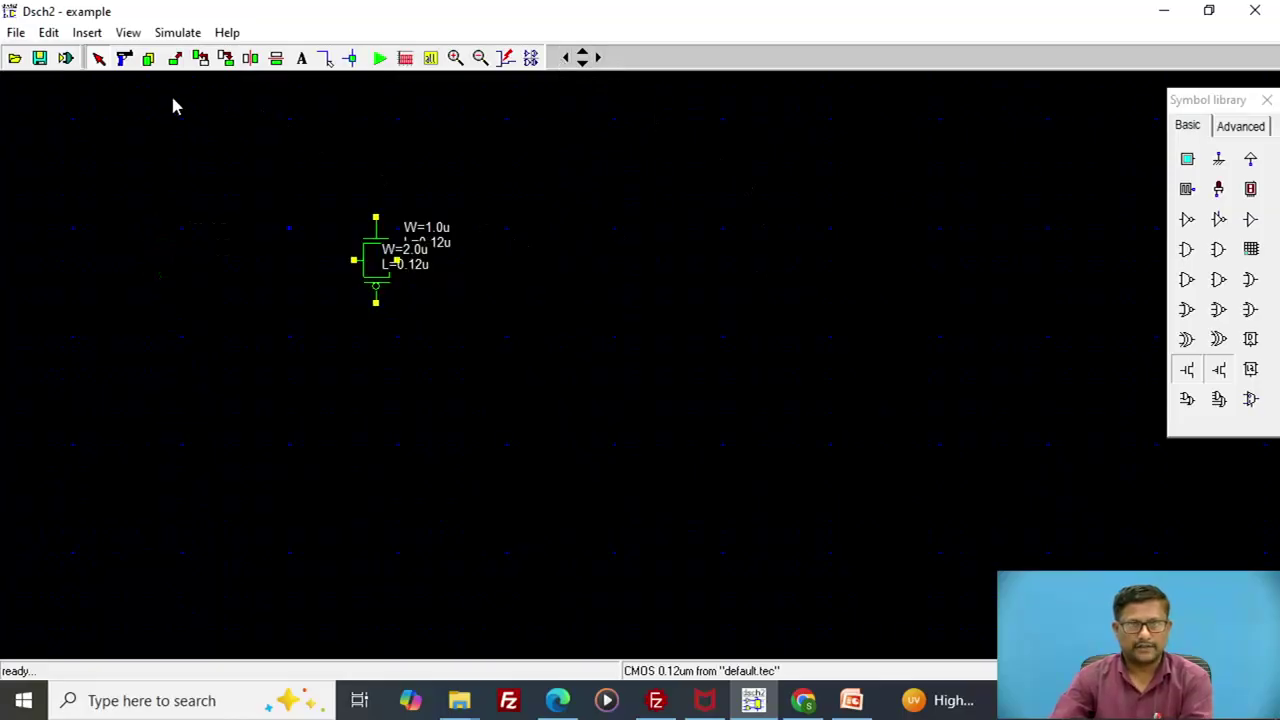
pyautogui.click(148, 59)
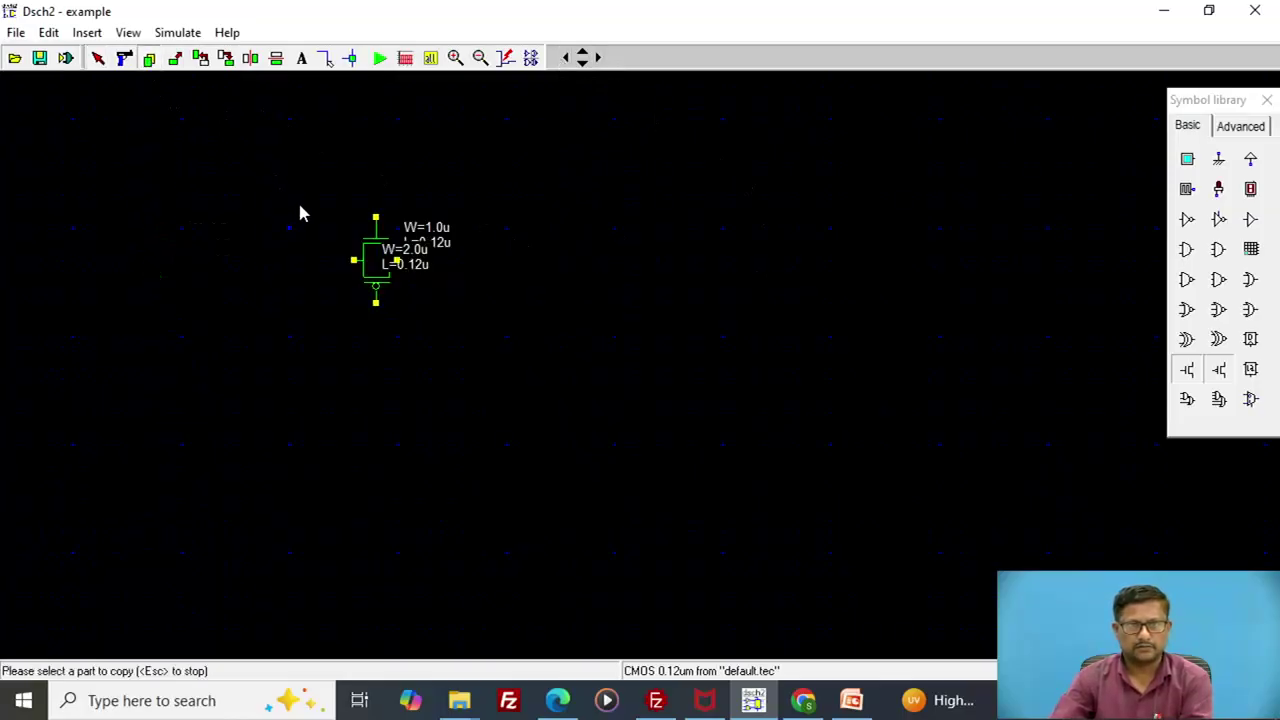
pyautogui.moveTo(314, 196); pyautogui.dragTo(465, 331)
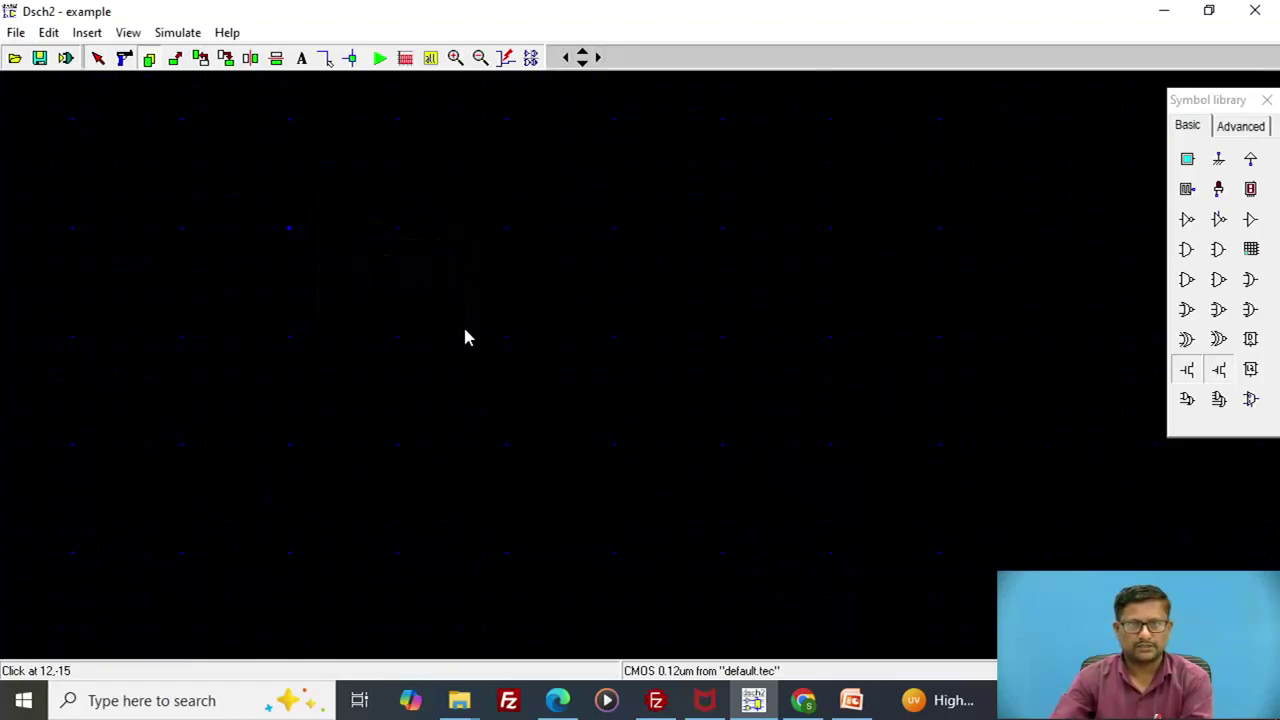
pyautogui.click(442, 428)
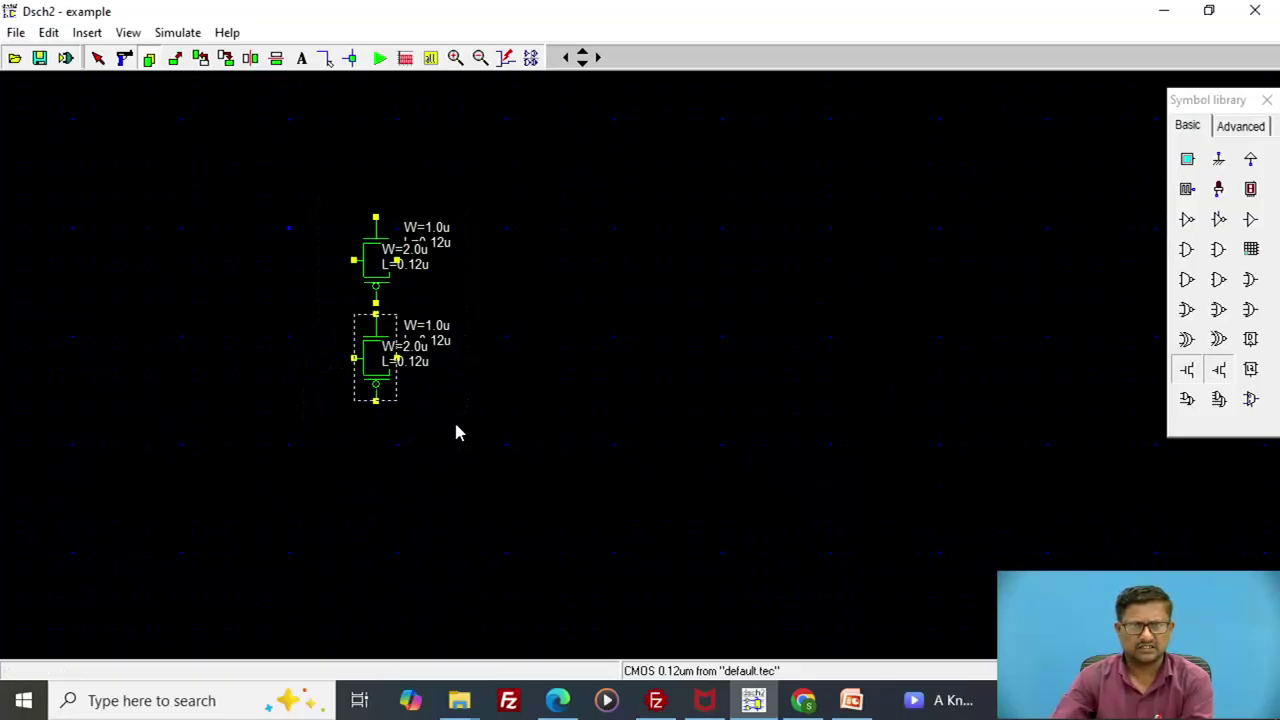
pyautogui.click(454, 409)
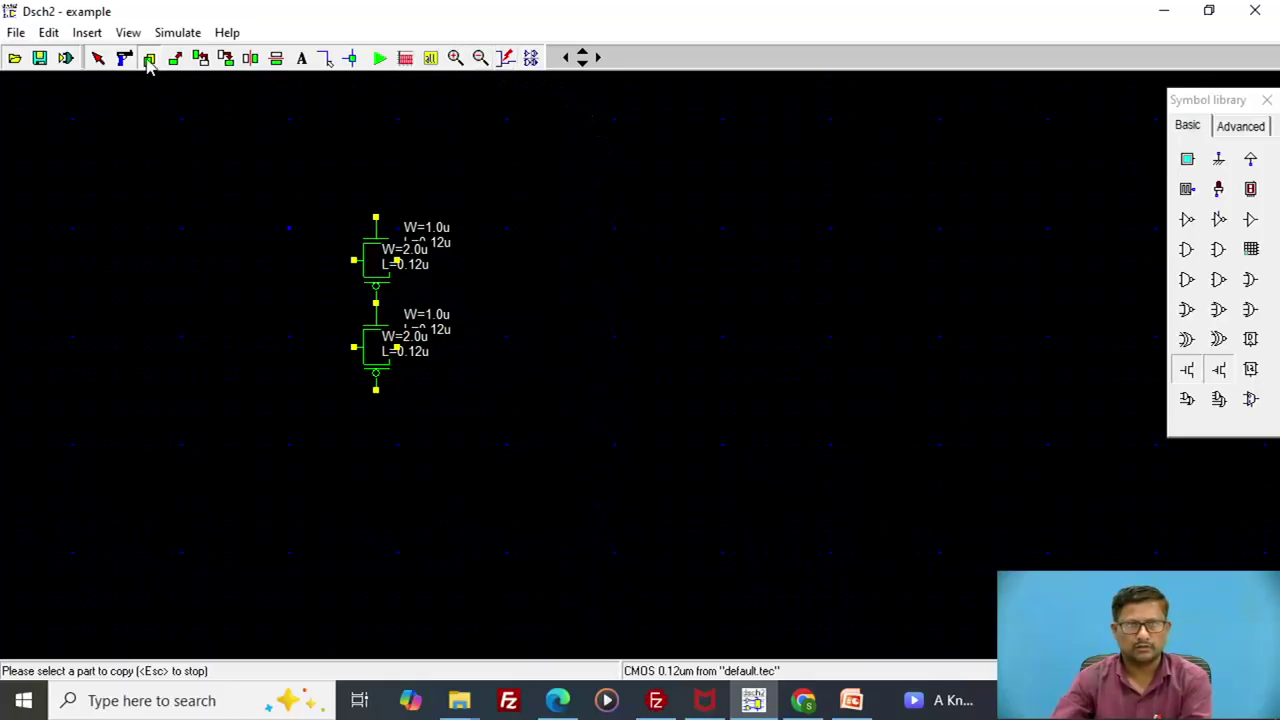
pyautogui.moveTo(300, 186)
pyautogui.mouseDown()
pyautogui.moveTo(430, 270)
pyautogui.moveTo(460, 406)
pyautogui.moveTo(477, 414)
pyautogui.mouseUp()
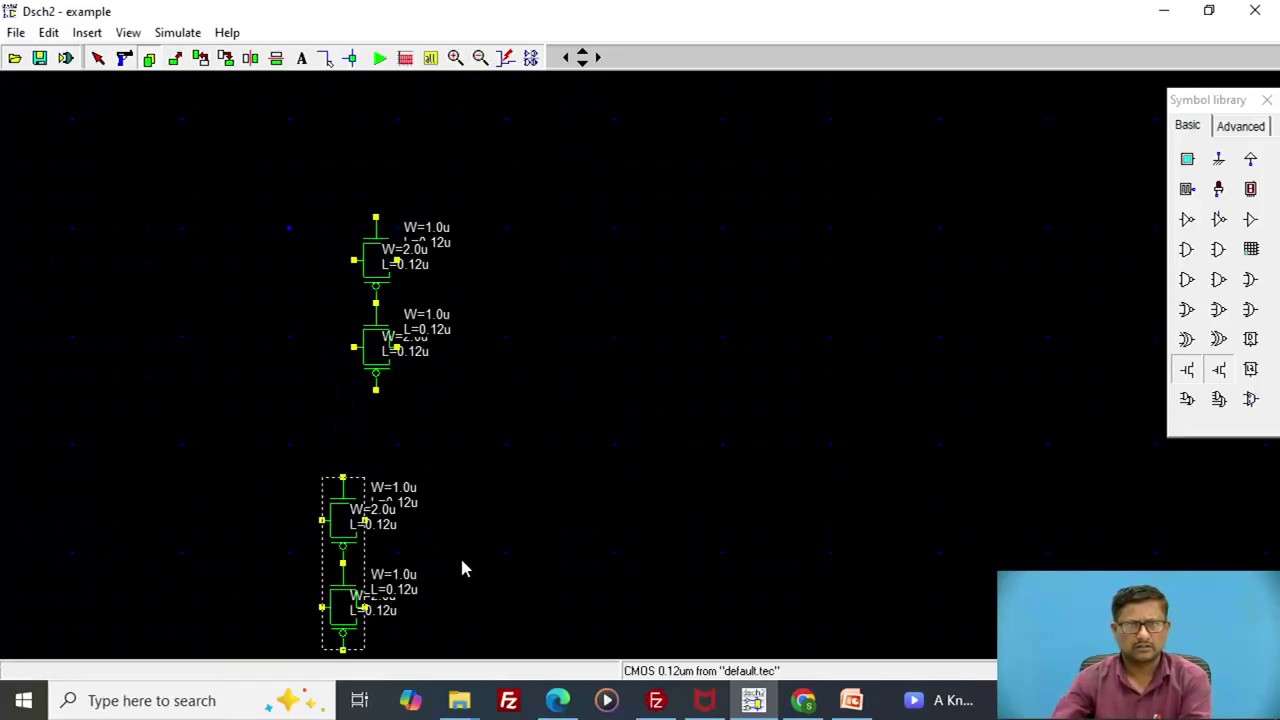
pyautogui.click(445, 470)
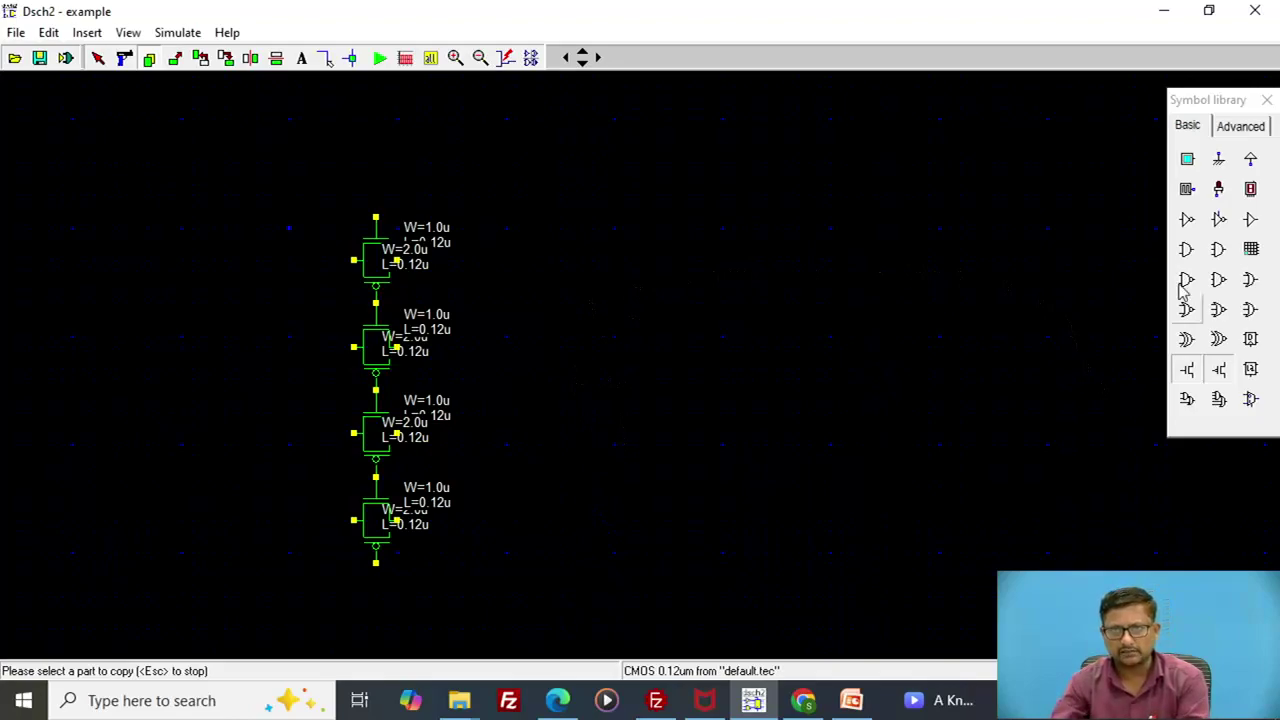
# Place four input buttons in a column left of the stack, each level with one transmission gate's left pin.
pyautogui.click(1187, 161)
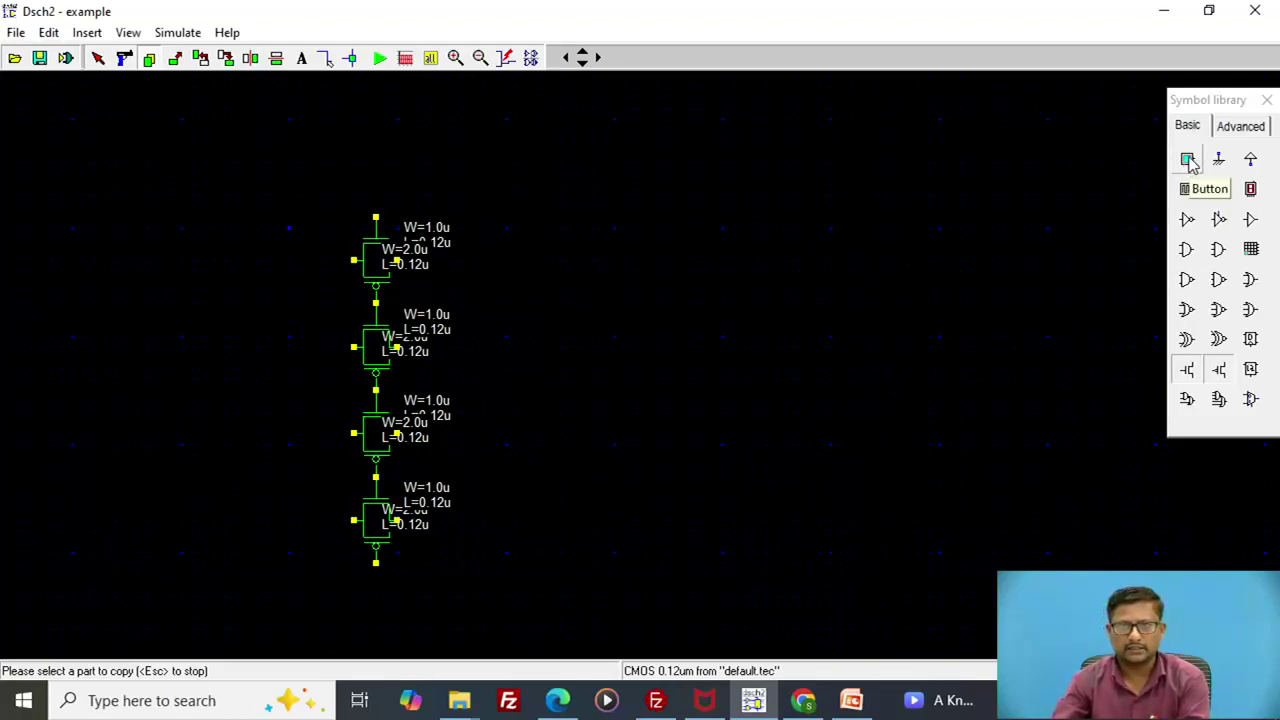
pyautogui.click(257, 265)
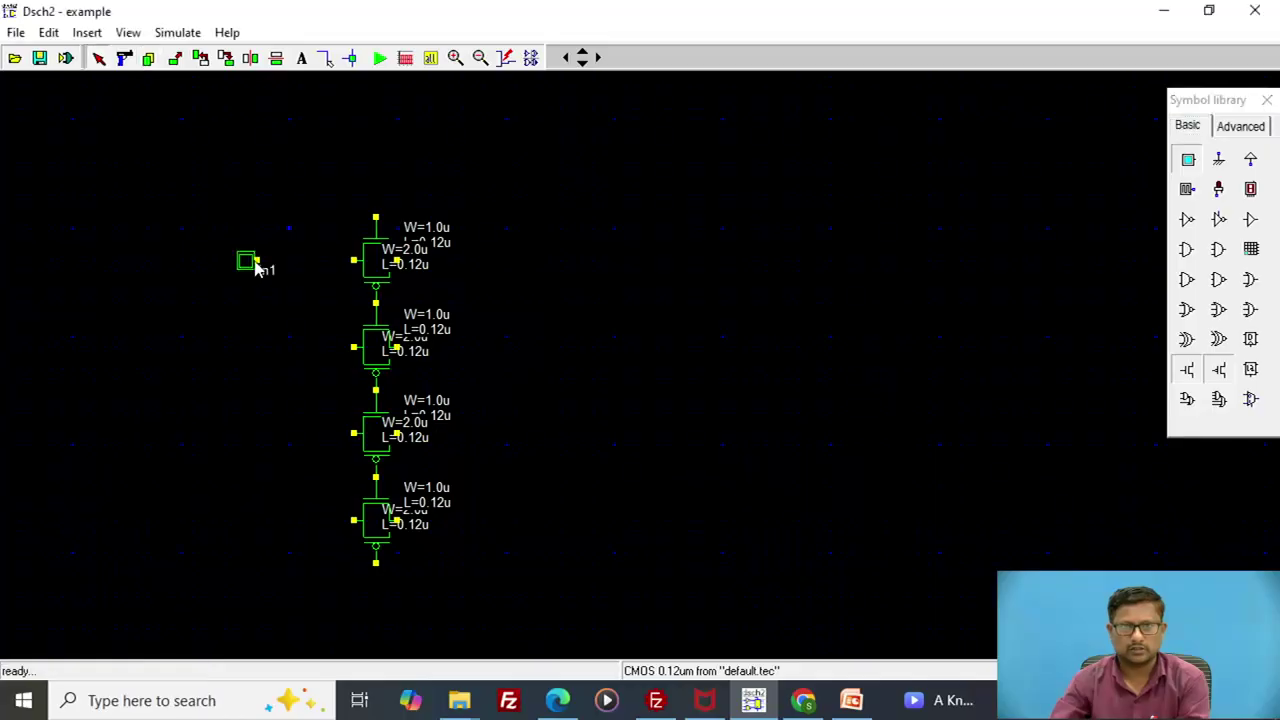
pyautogui.click(1188, 162)
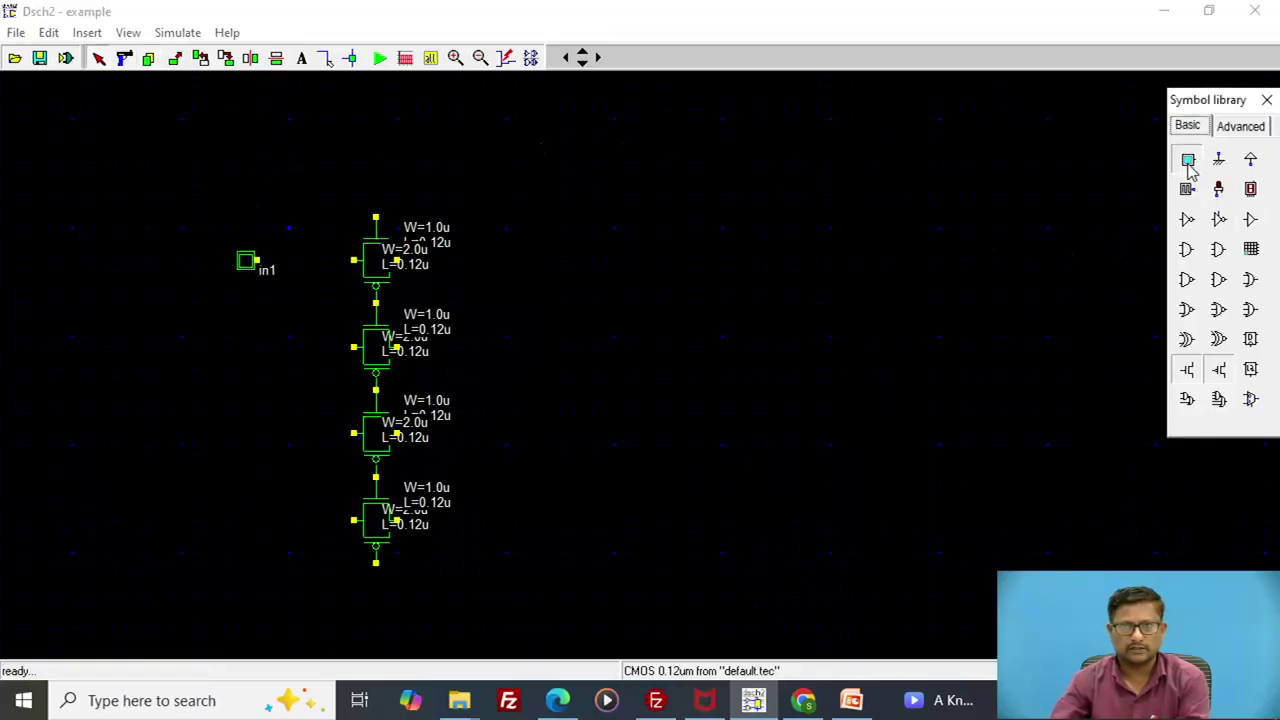
pyautogui.click(257, 365)
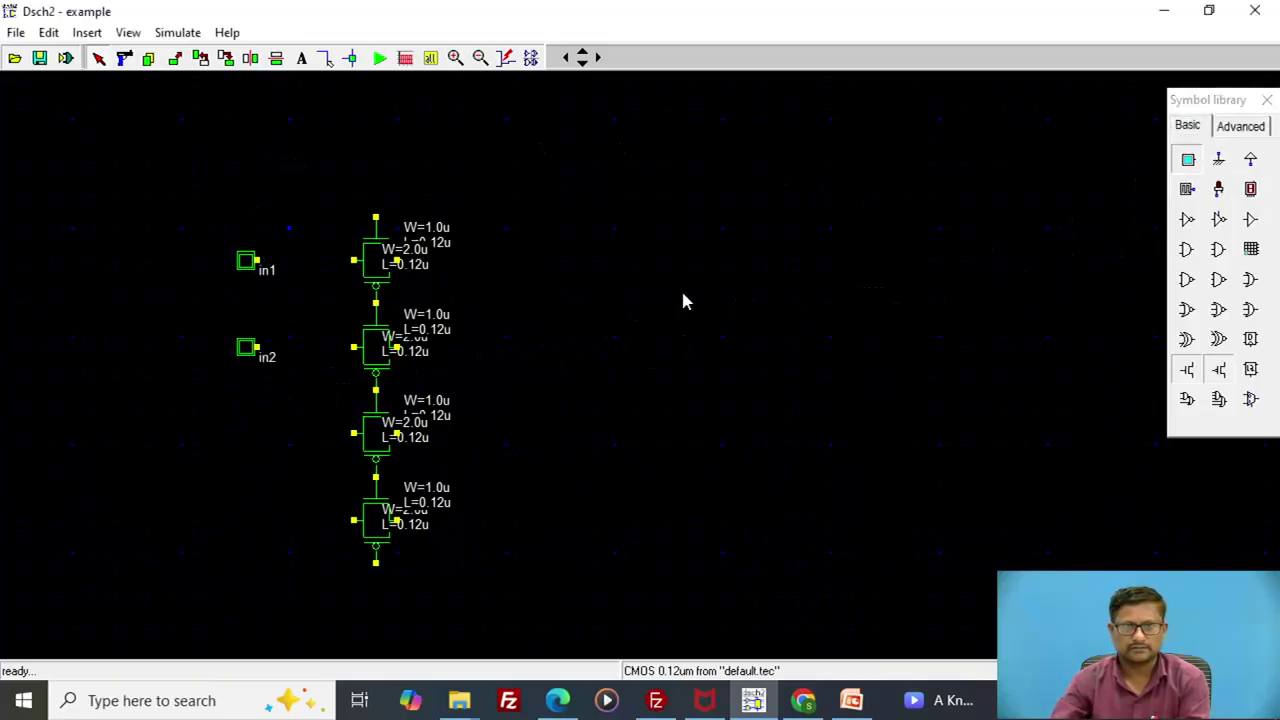
pyautogui.click(1188, 160)
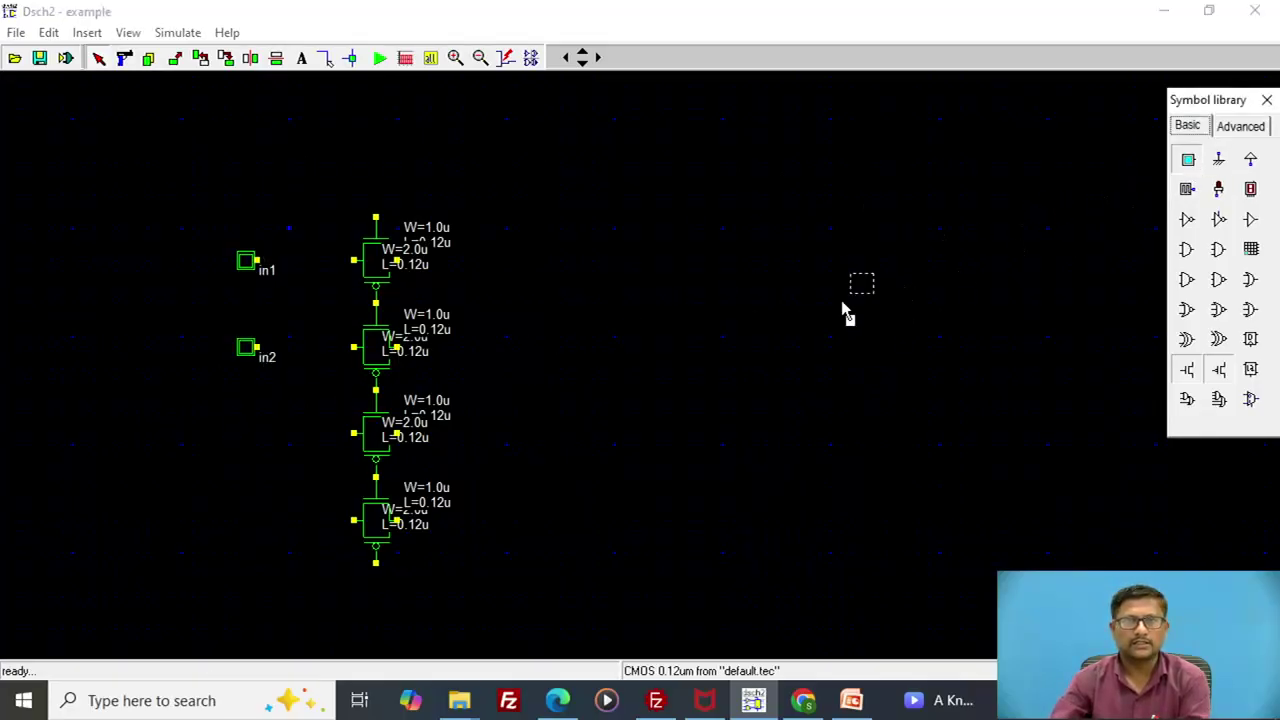
pyautogui.click(257, 444)
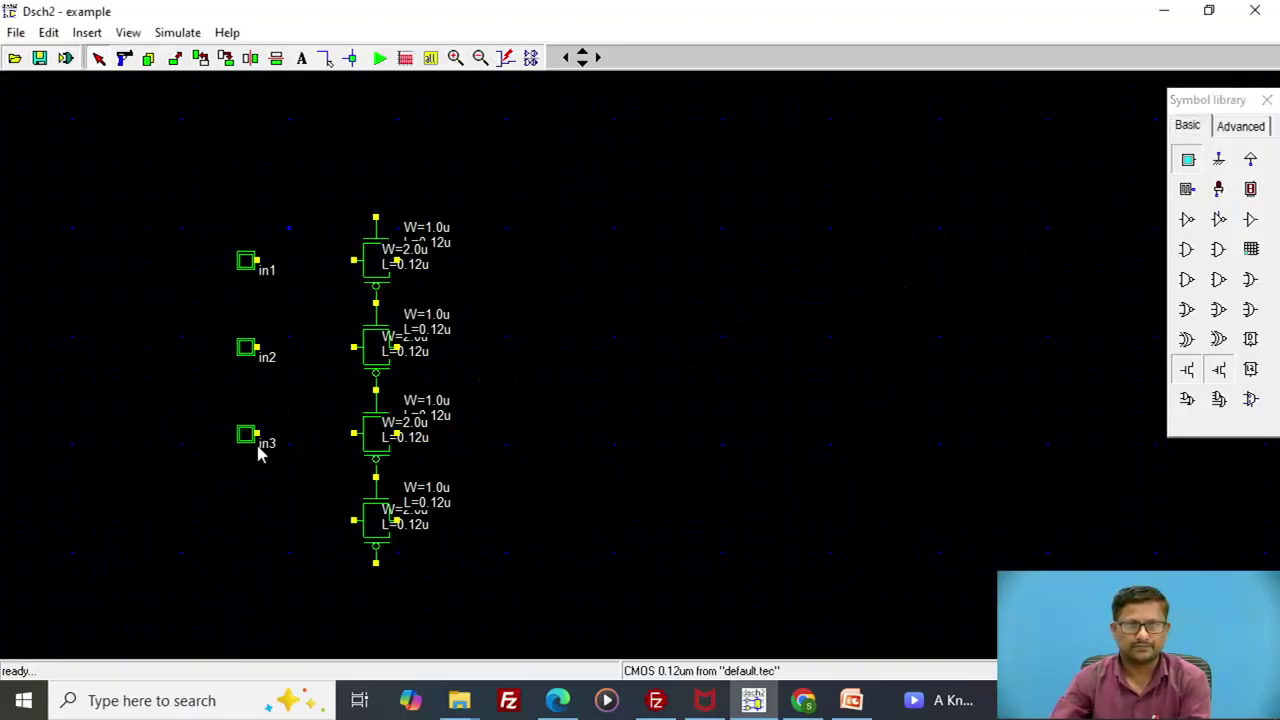
pyautogui.click(1188, 160)
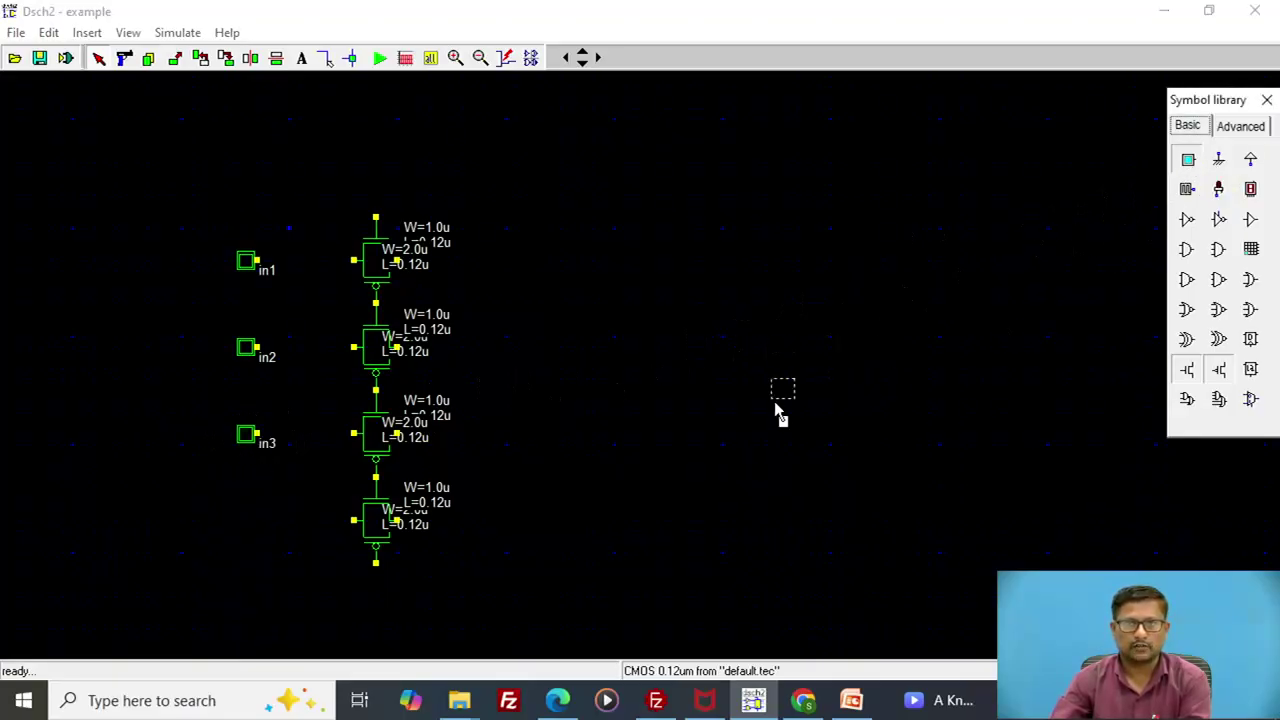
pyautogui.click(262, 538)
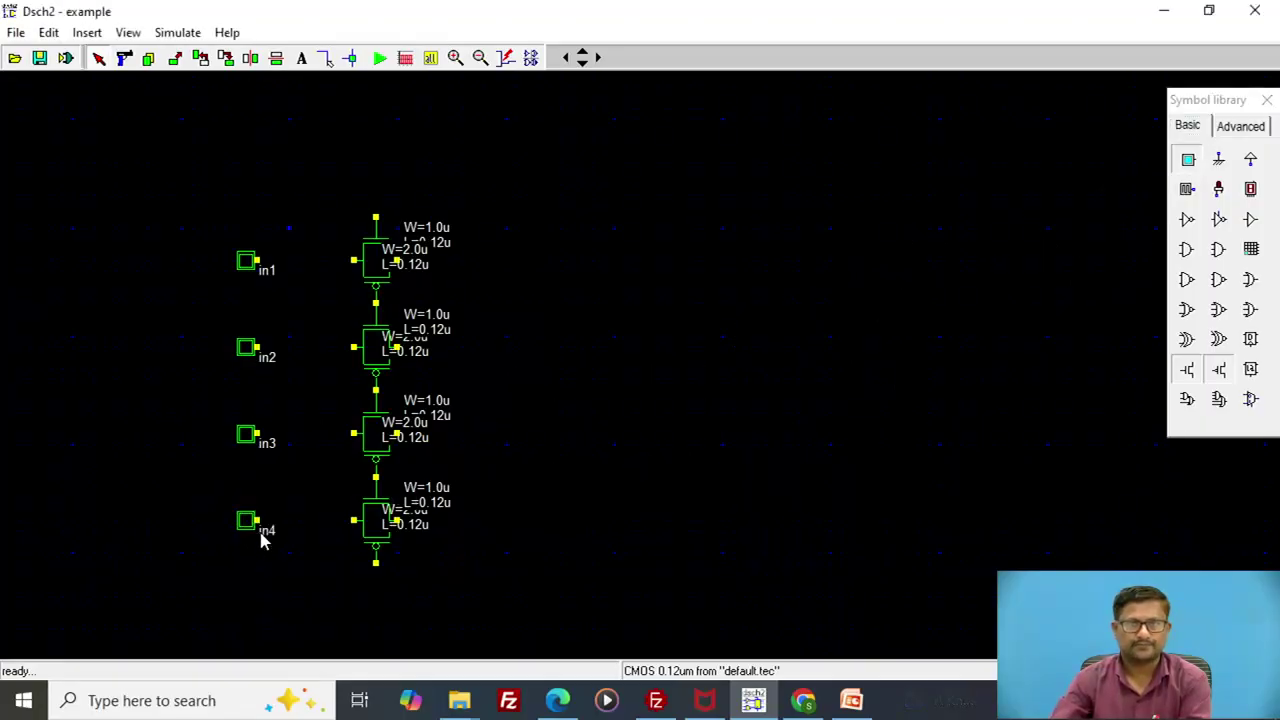
# Rename the pin of the topmost input button in the column to I0.
pyautogui.doubleClick(247, 264)
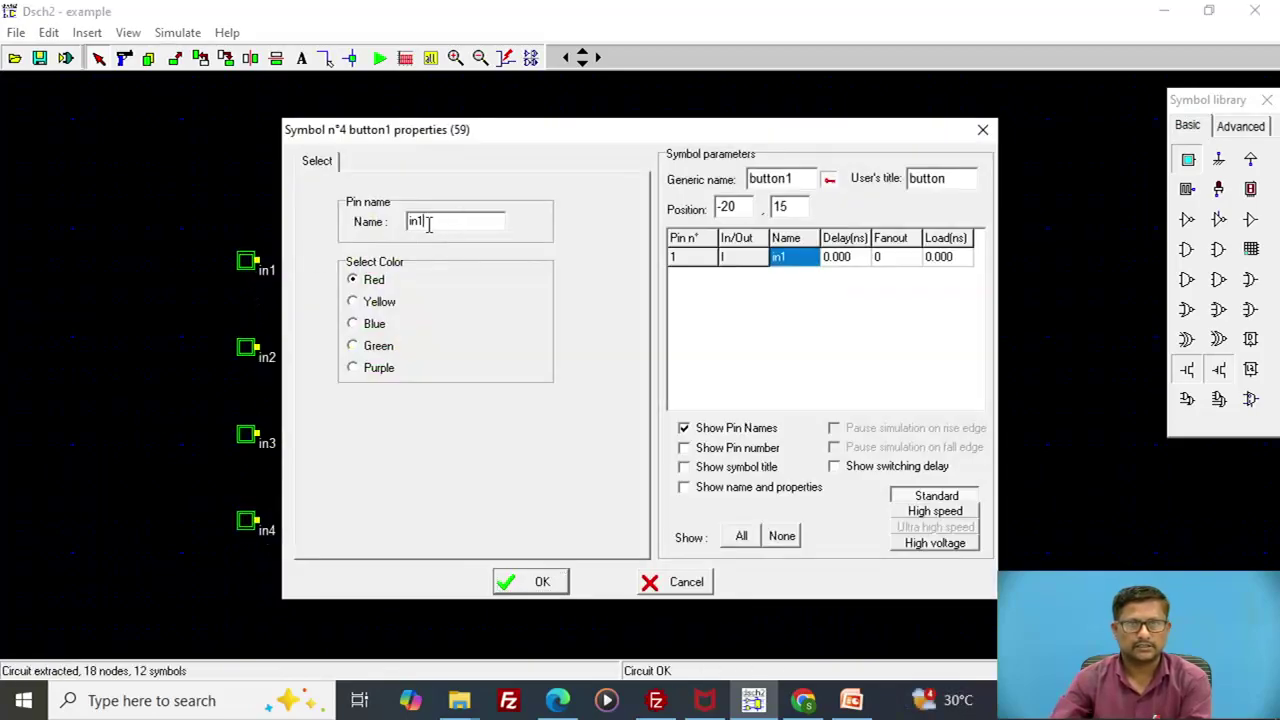
pyautogui.moveTo(429, 222); pyautogui.dragTo(398, 226)
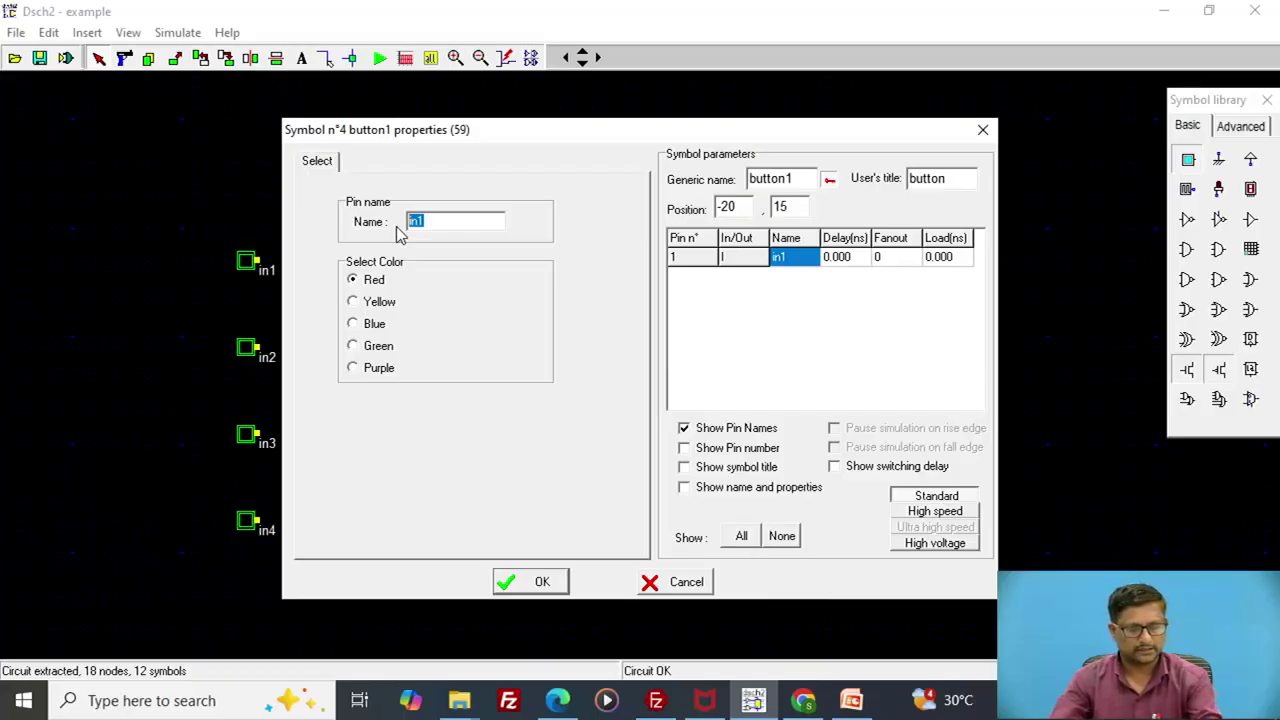
pyautogui.press('BackSpace')
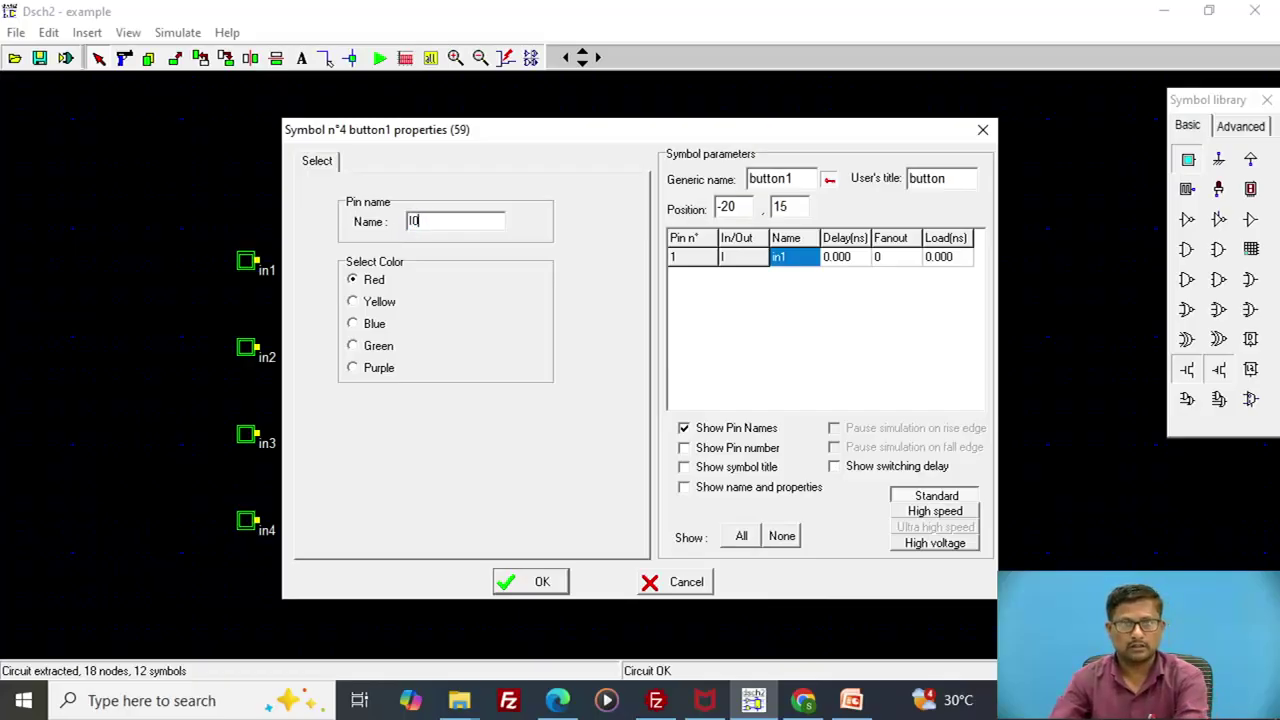
pyautogui.click(545, 590)
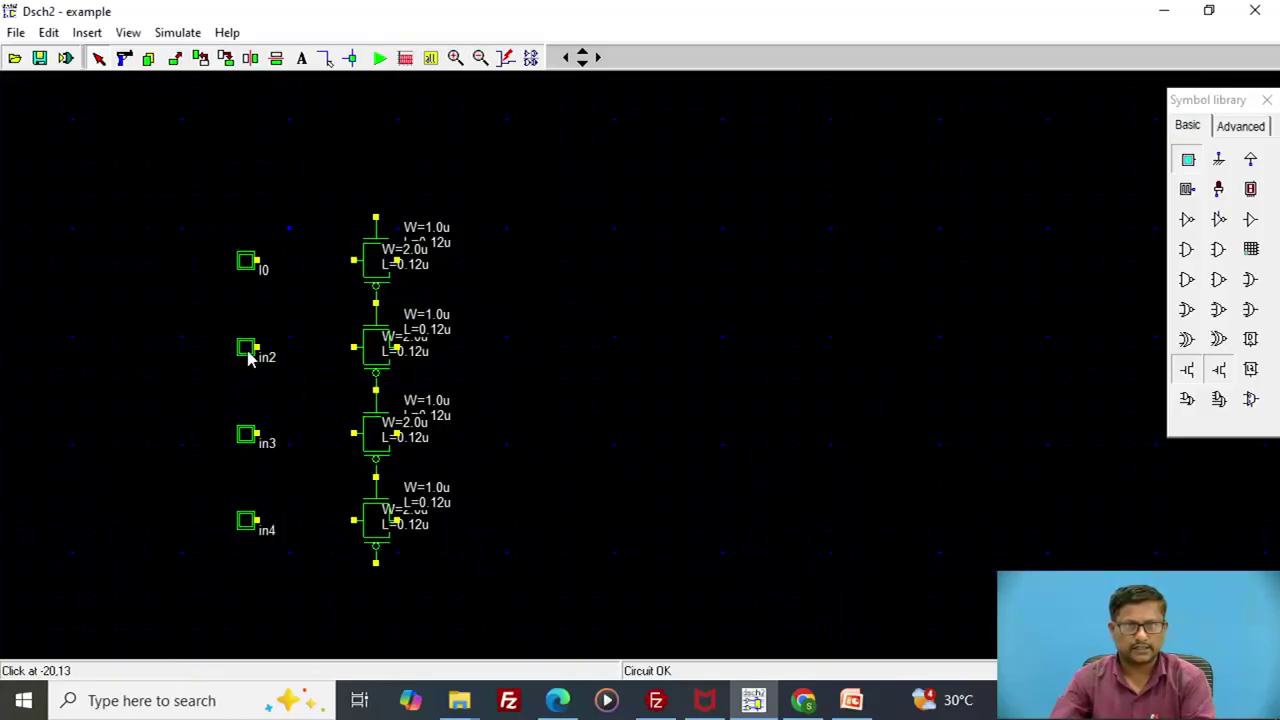
# Rename the pin of the second input button, just below I0, to I1.
pyautogui.doubleClick(249, 352)
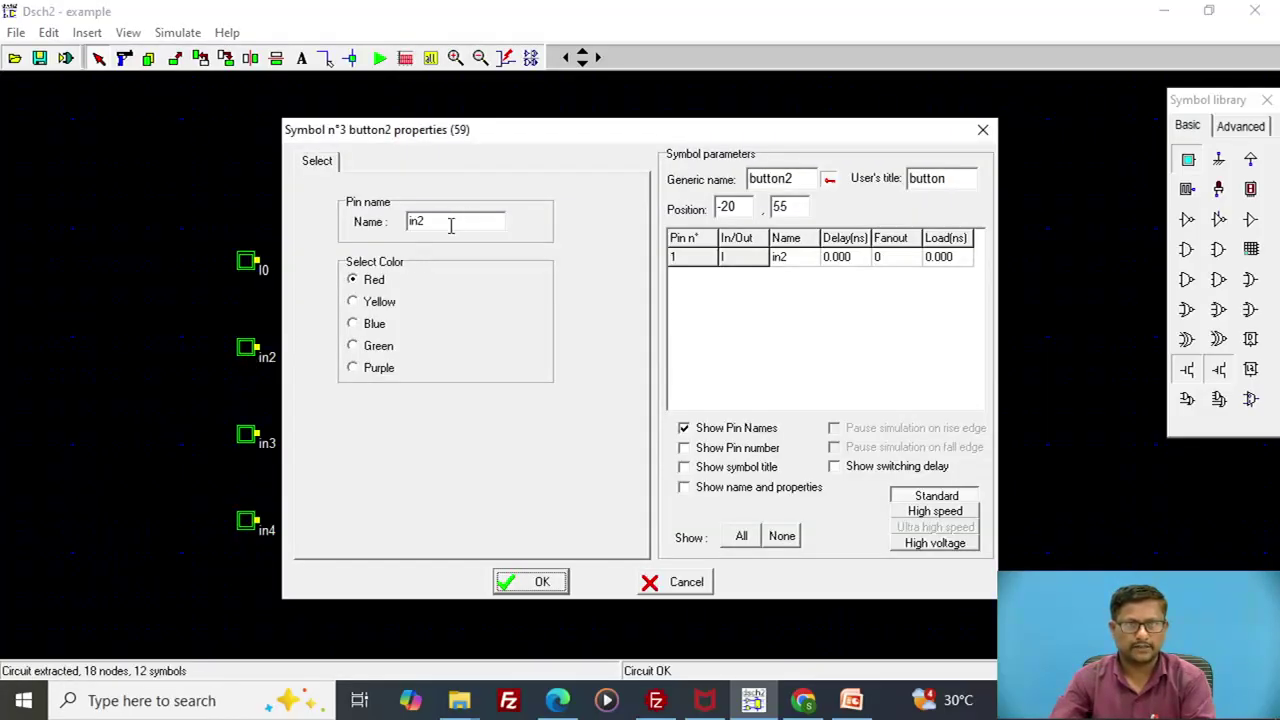
pyautogui.moveTo(443, 223); pyautogui.dragTo(386, 224)
pyautogui.write('I')
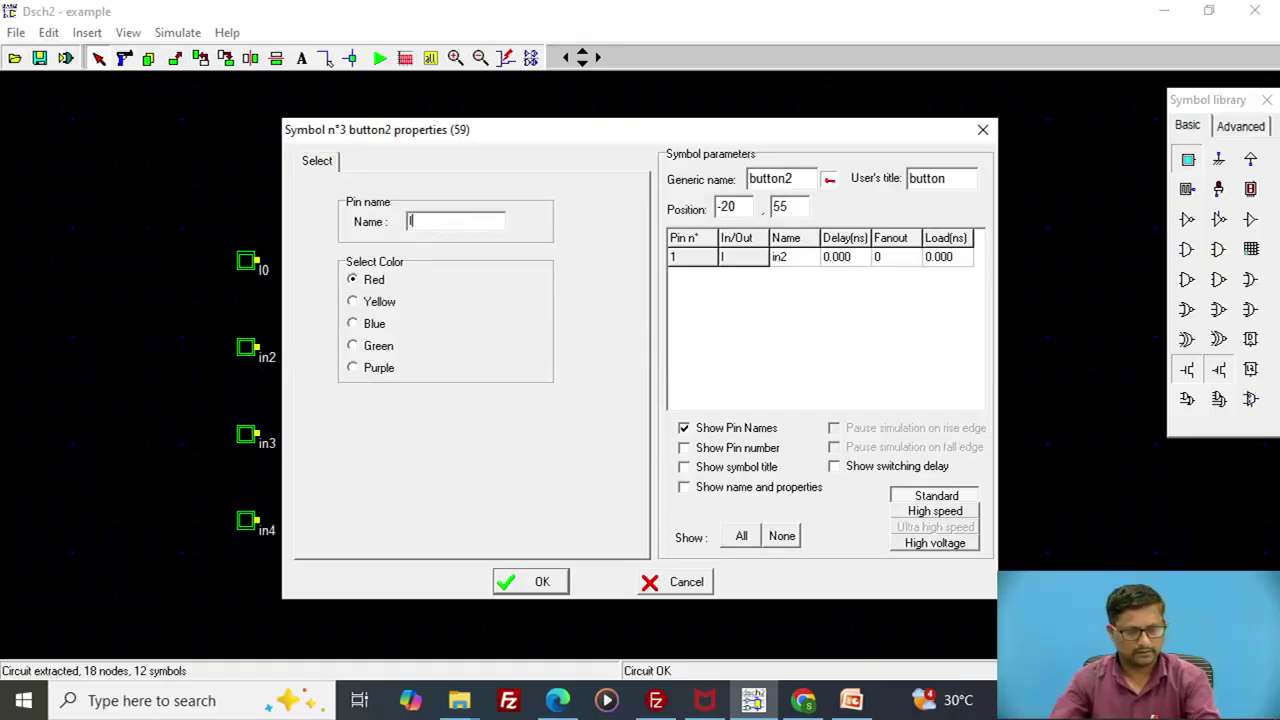
pyautogui.write('1')
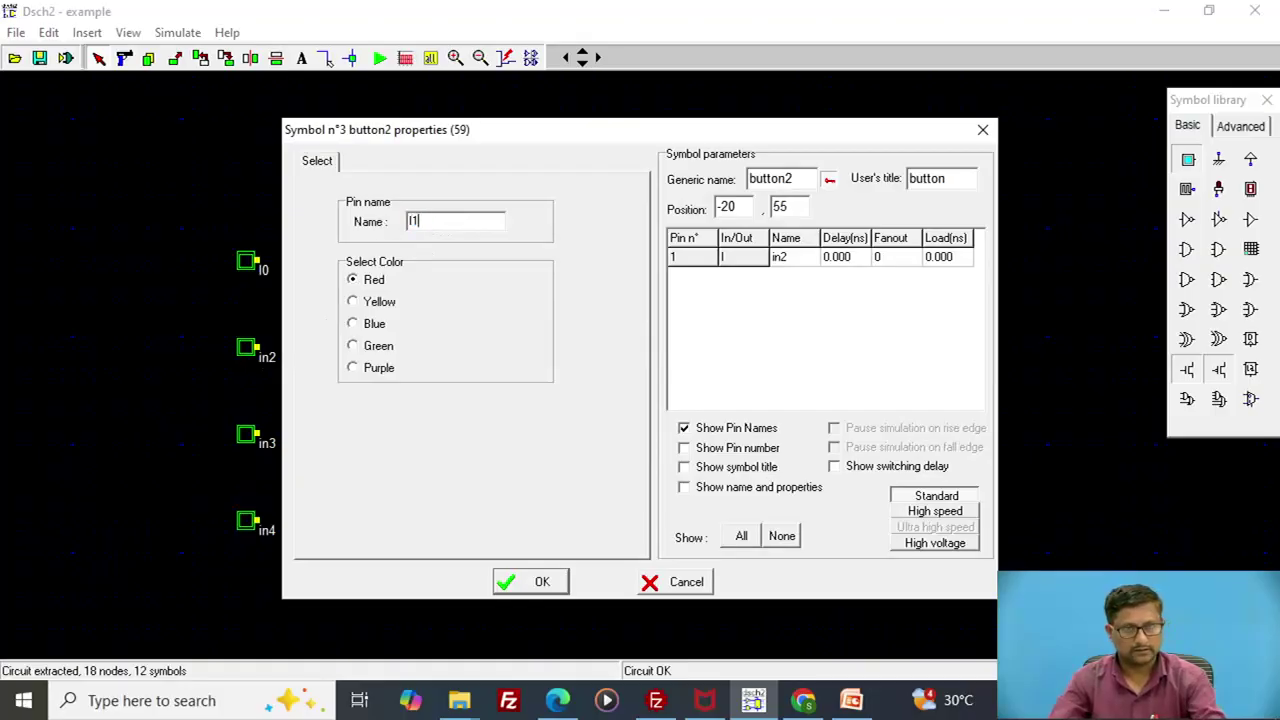
pyautogui.click(530, 588)
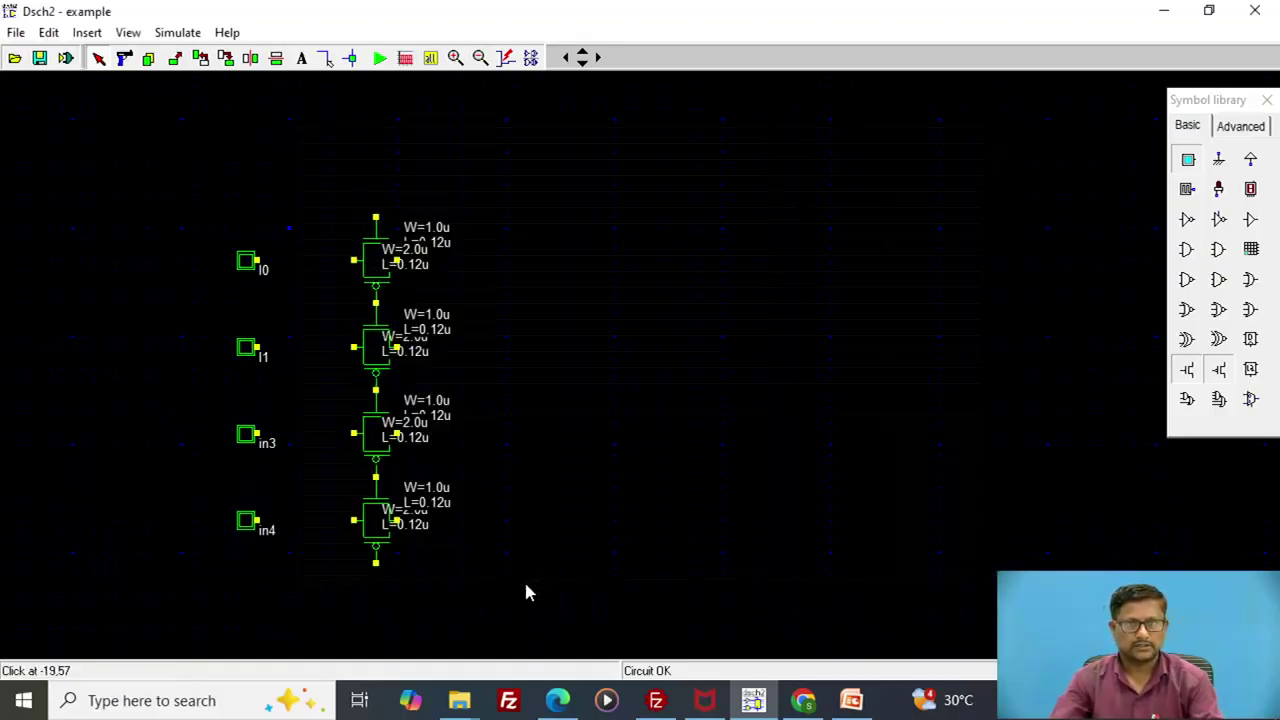
# Rename the pin of the third input button, just below I1, to I2.
pyautogui.doubleClick(251, 436)
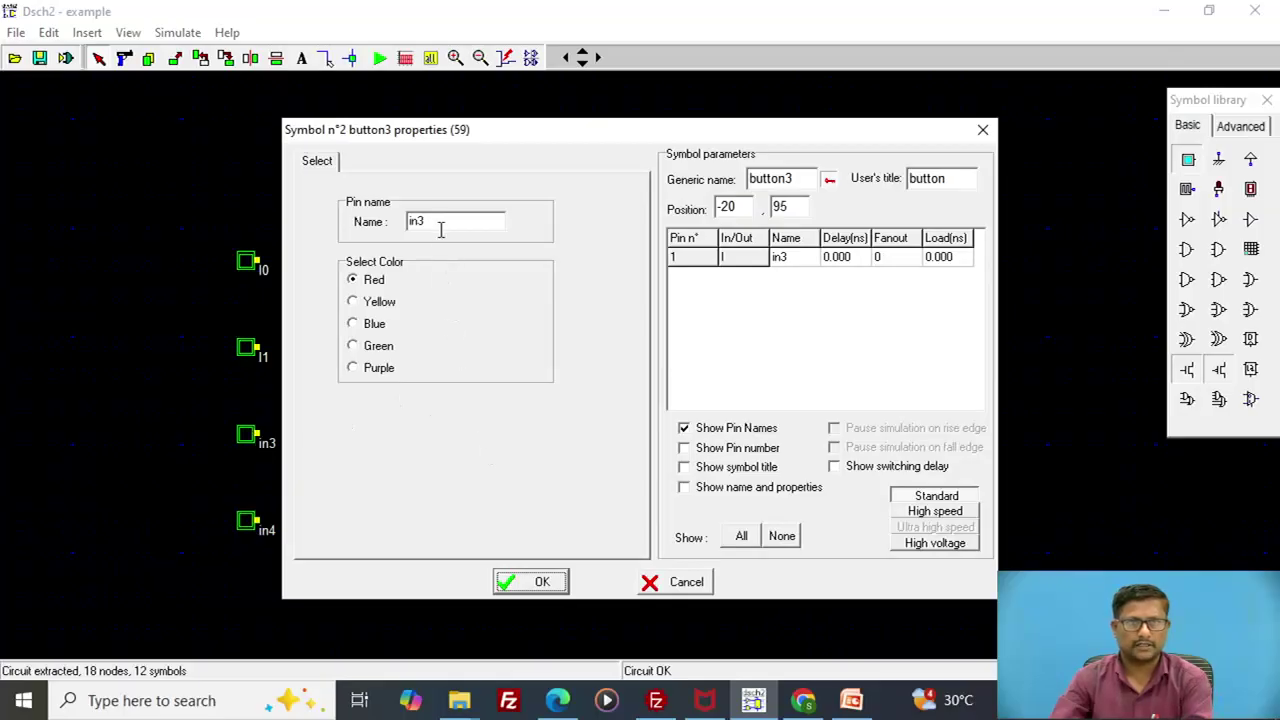
pyautogui.moveTo(446, 221); pyautogui.dragTo(404, 222)
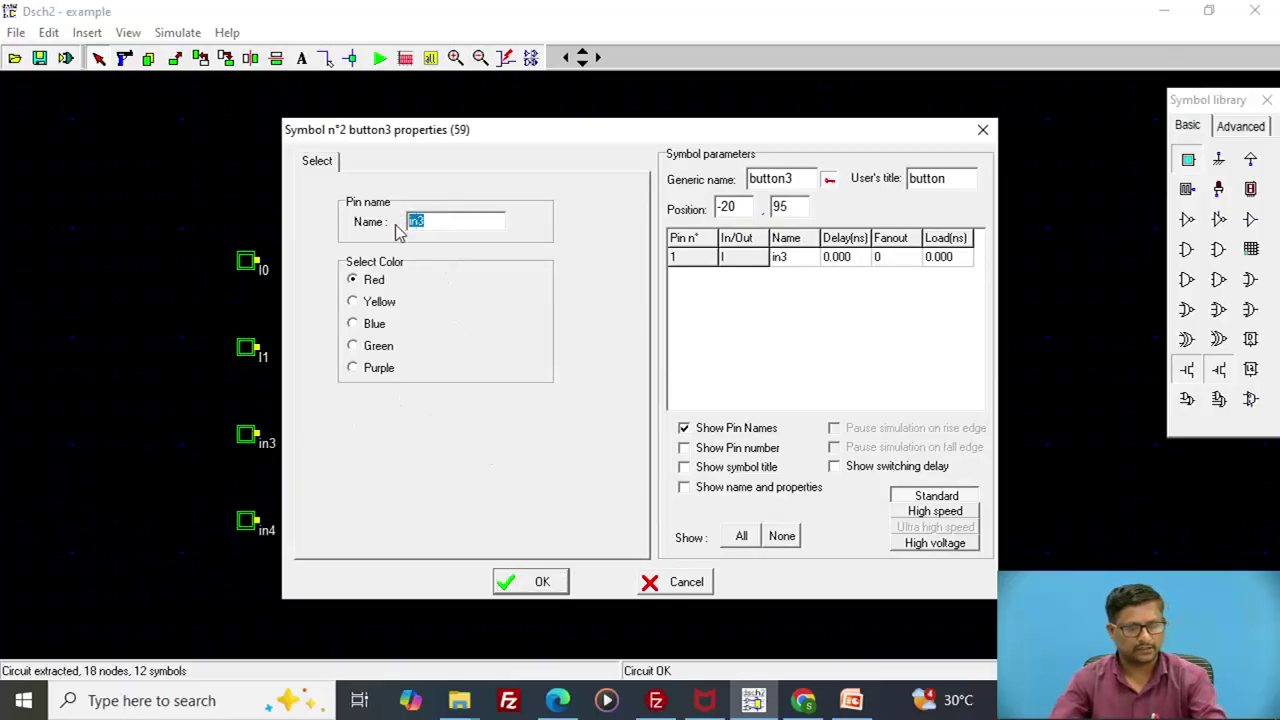
pyautogui.write('I2')
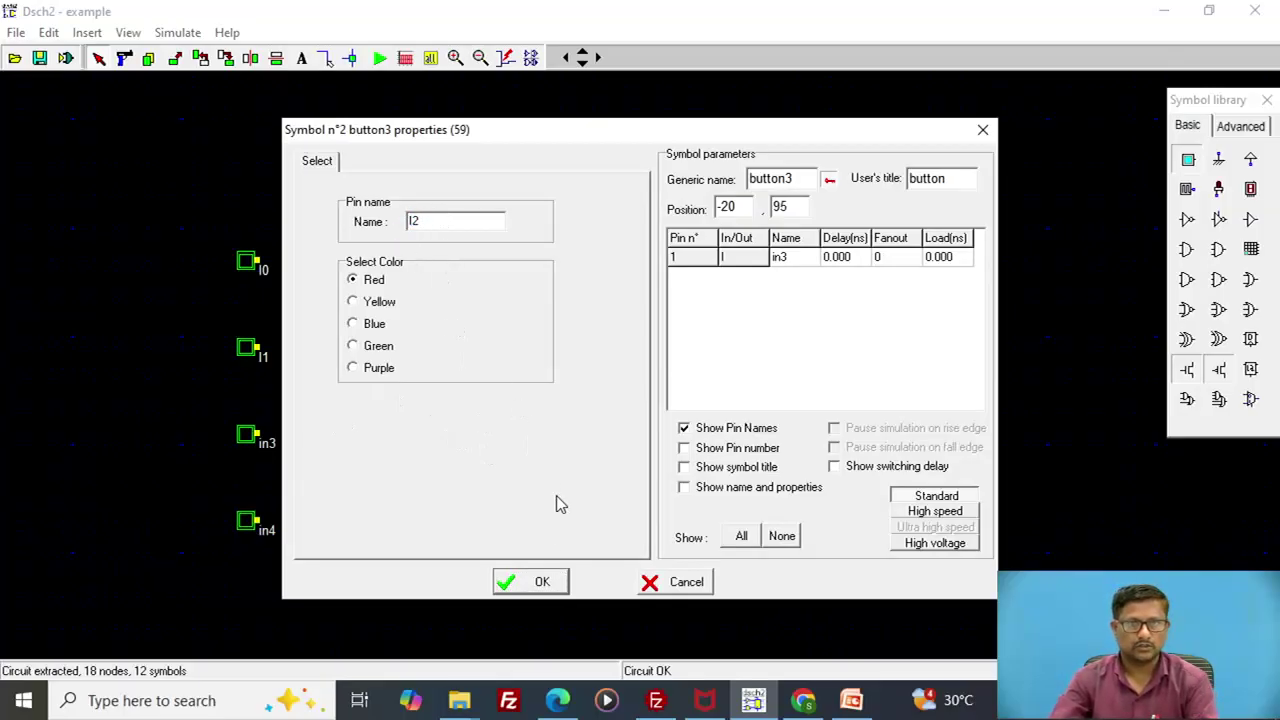
pyautogui.click(543, 581)
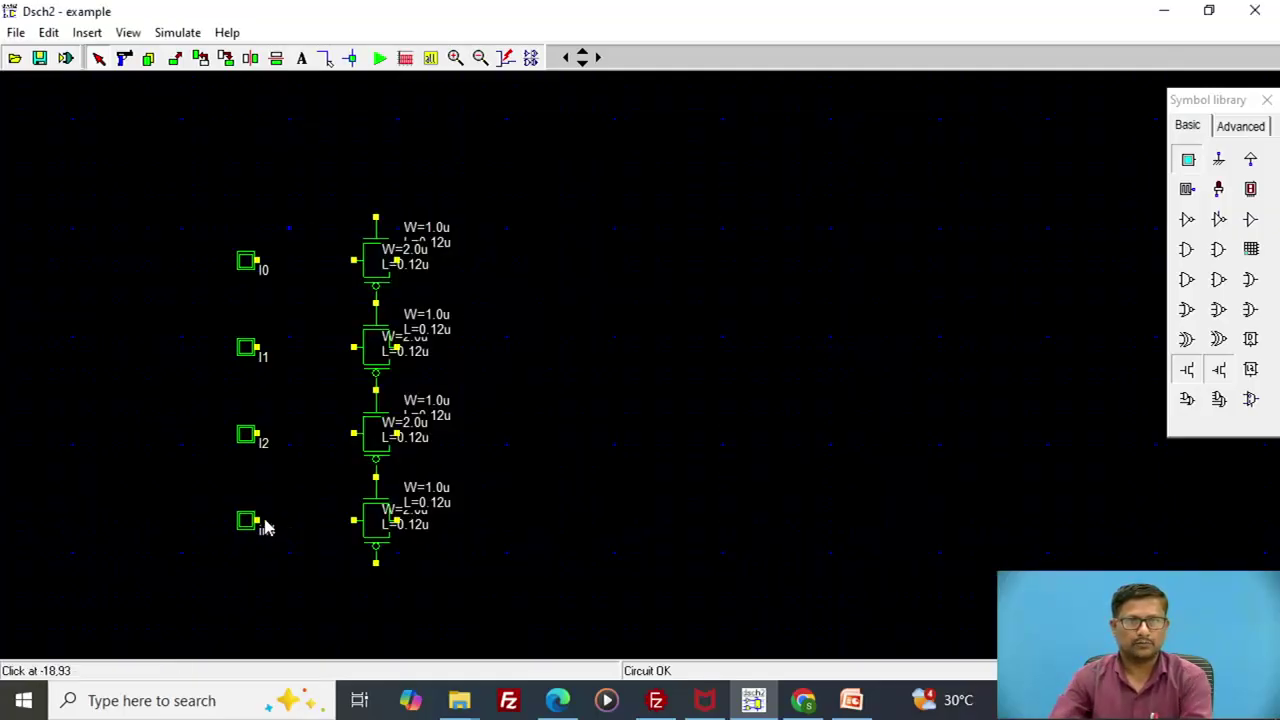
# Rename the pin of the lowest input button in the column to I3.
pyautogui.doubleClick(250, 528)
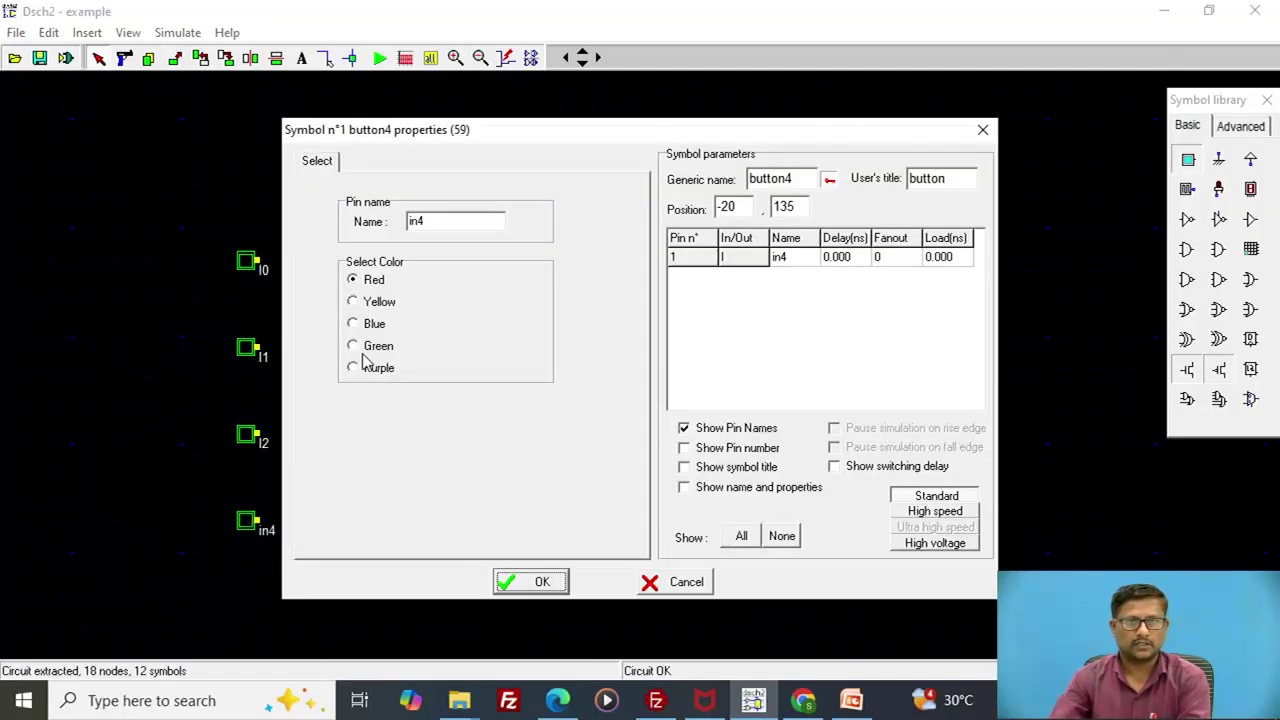
pyautogui.doubleClick(446, 219)
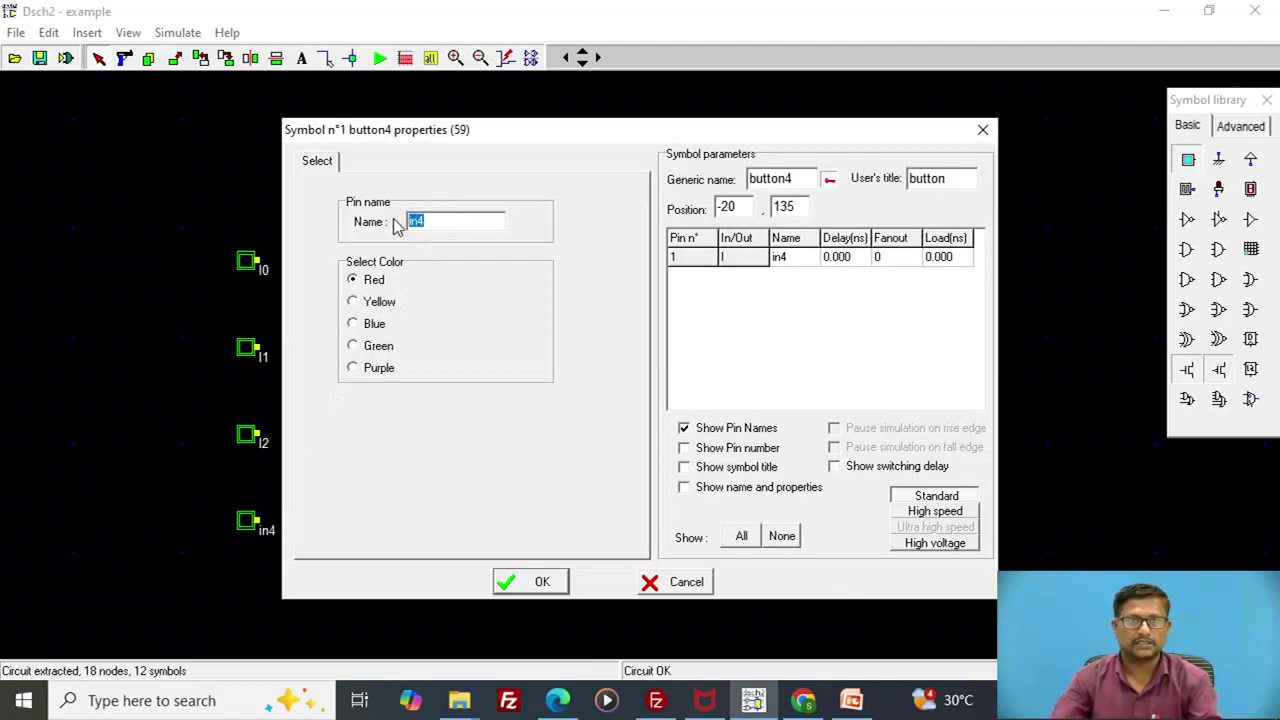
pyautogui.write('I')
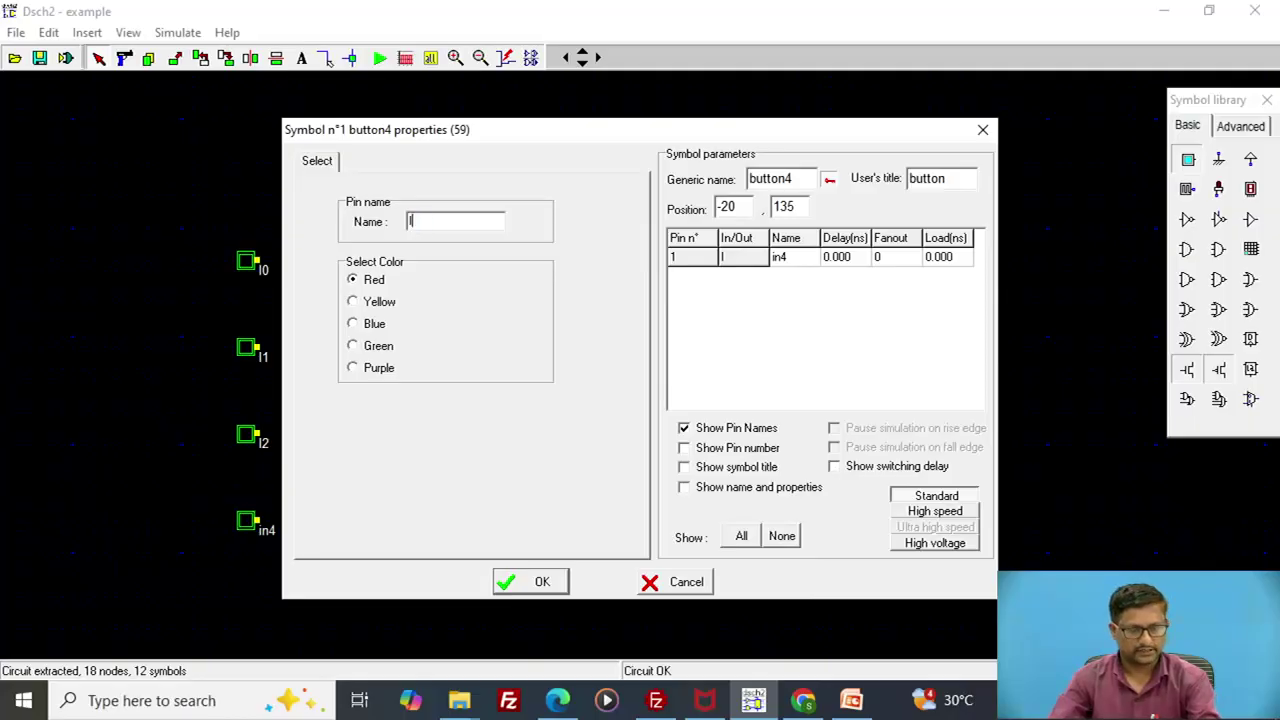
pyautogui.write('3')
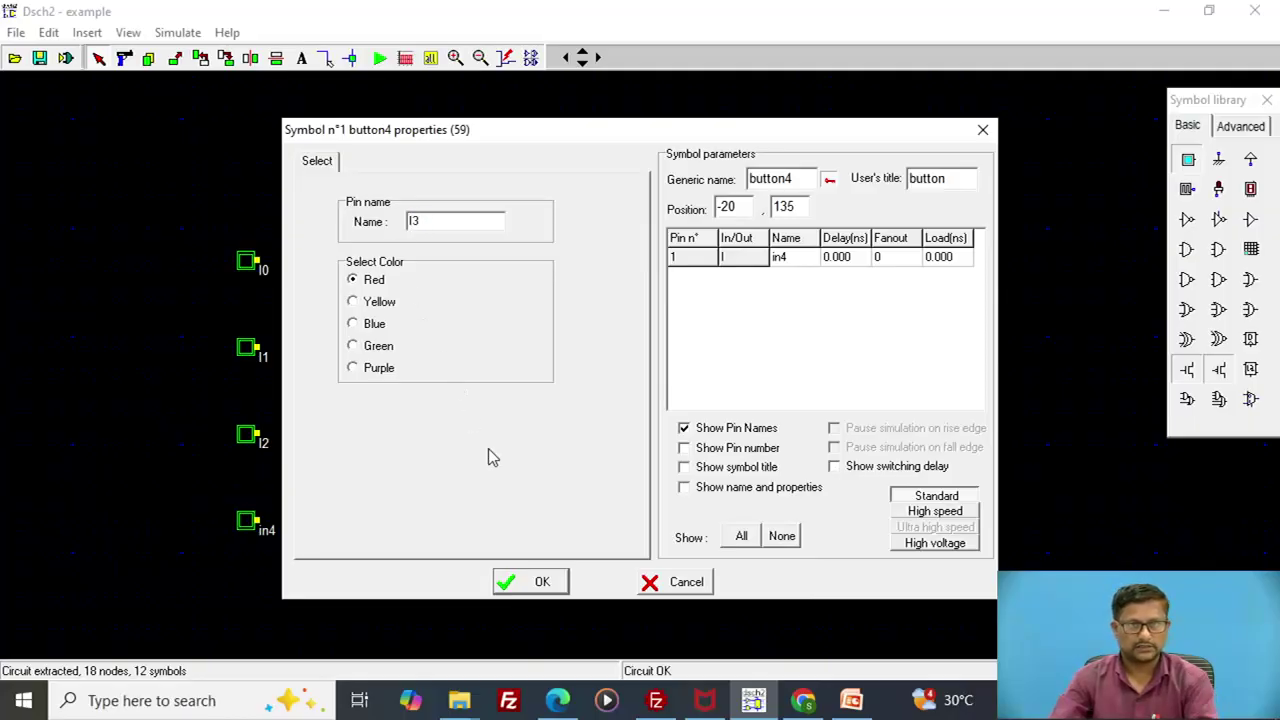
pyautogui.click(527, 588)
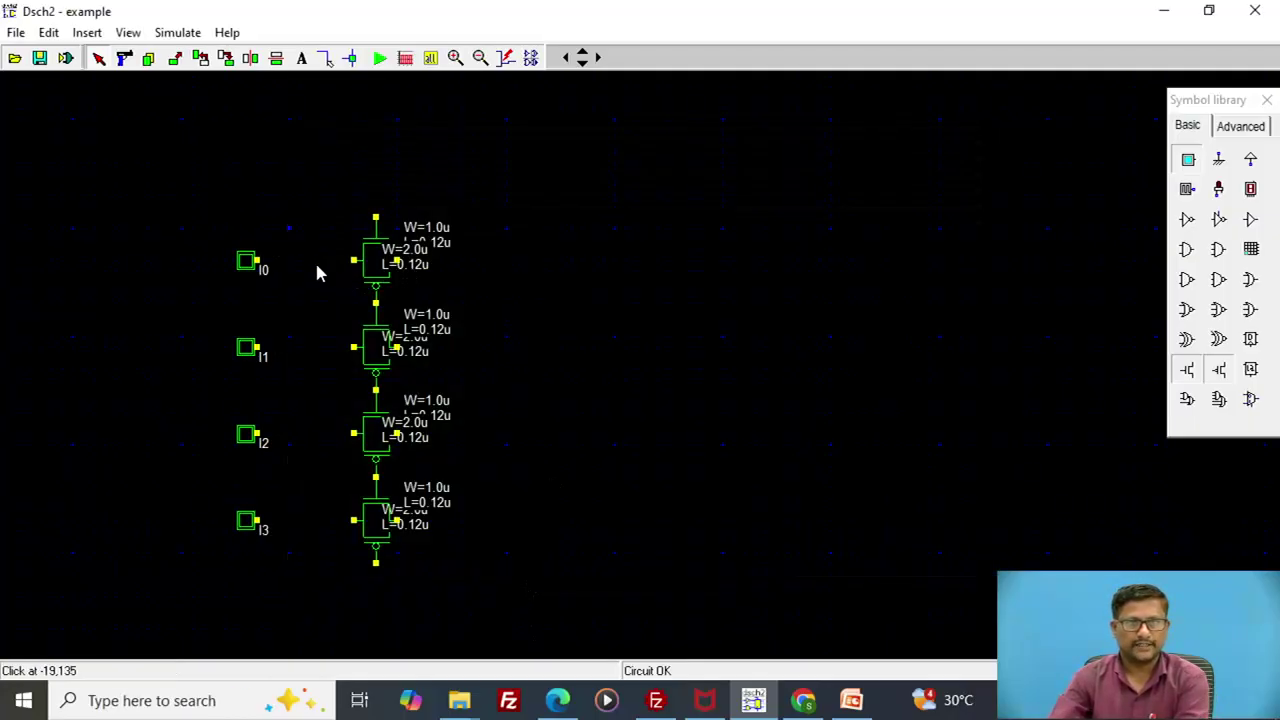
# Wire each of the buttons I0, I1, I2 and I3 straight to the left pin of the transmission gate on its level.
pyautogui.click(326, 58)
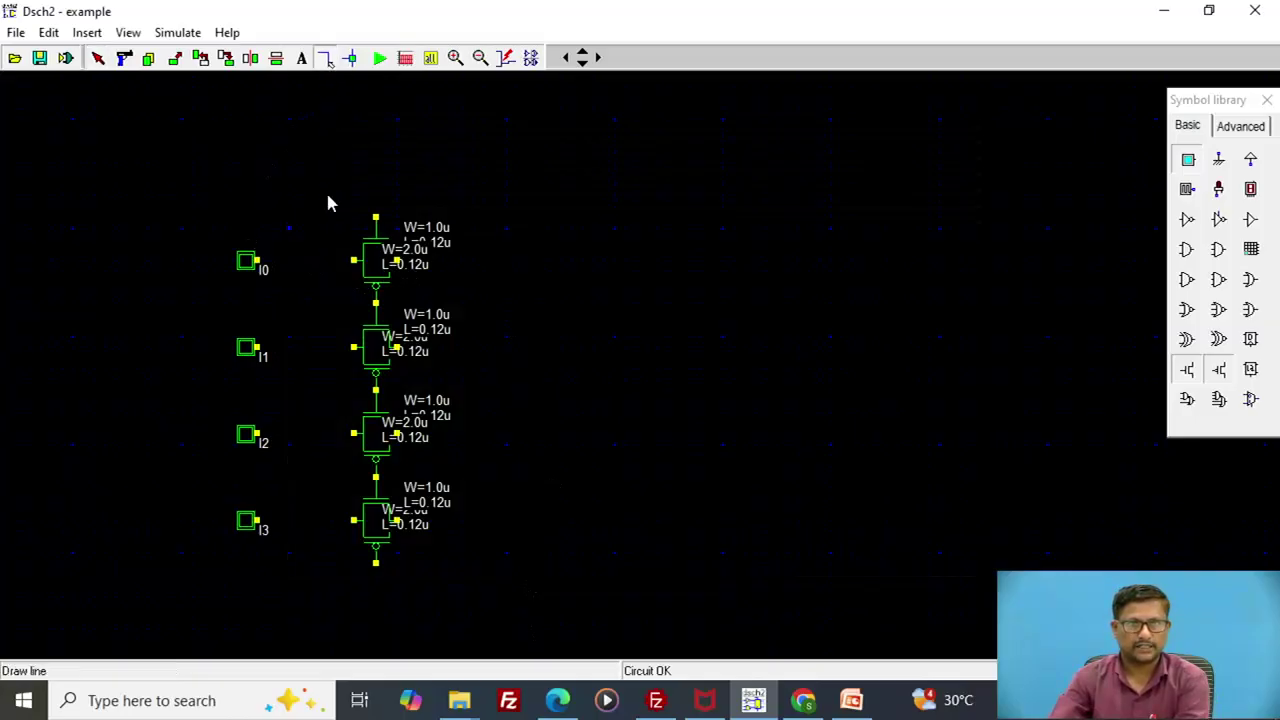
pyautogui.moveTo(258, 264); pyautogui.dragTo(354, 262)
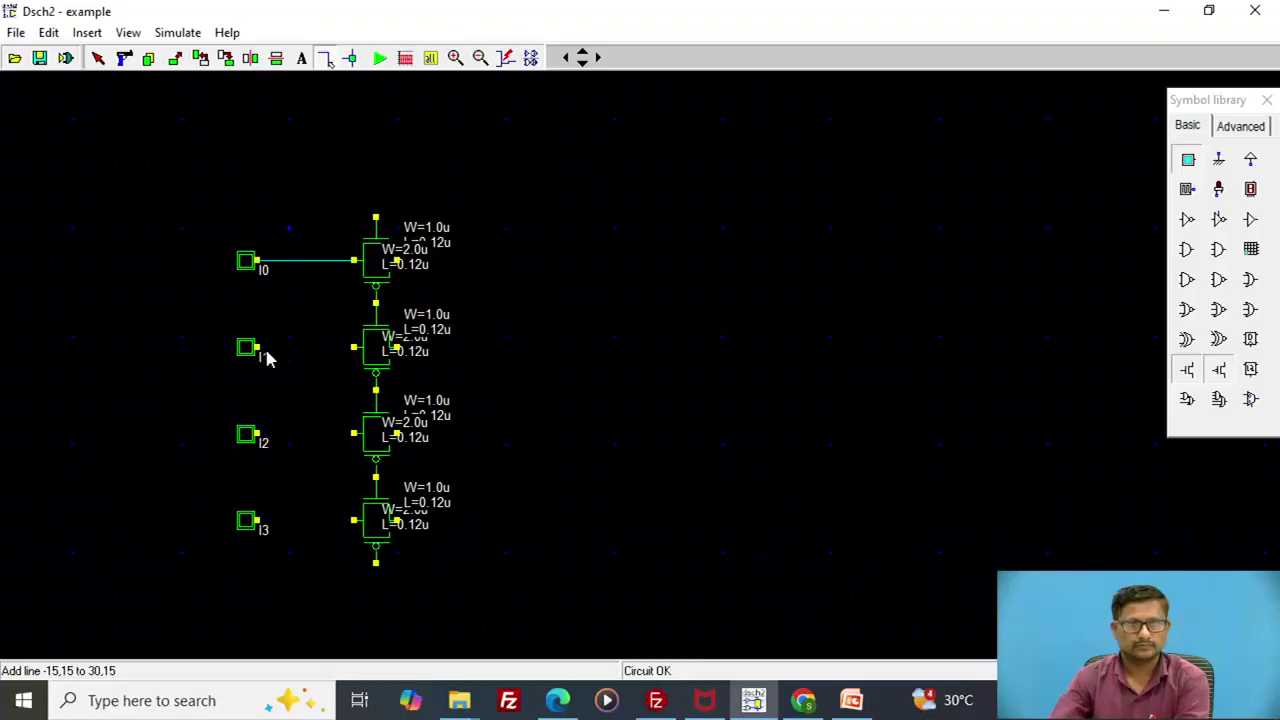
pyautogui.moveTo(256, 348); pyautogui.dragTo(355, 352)
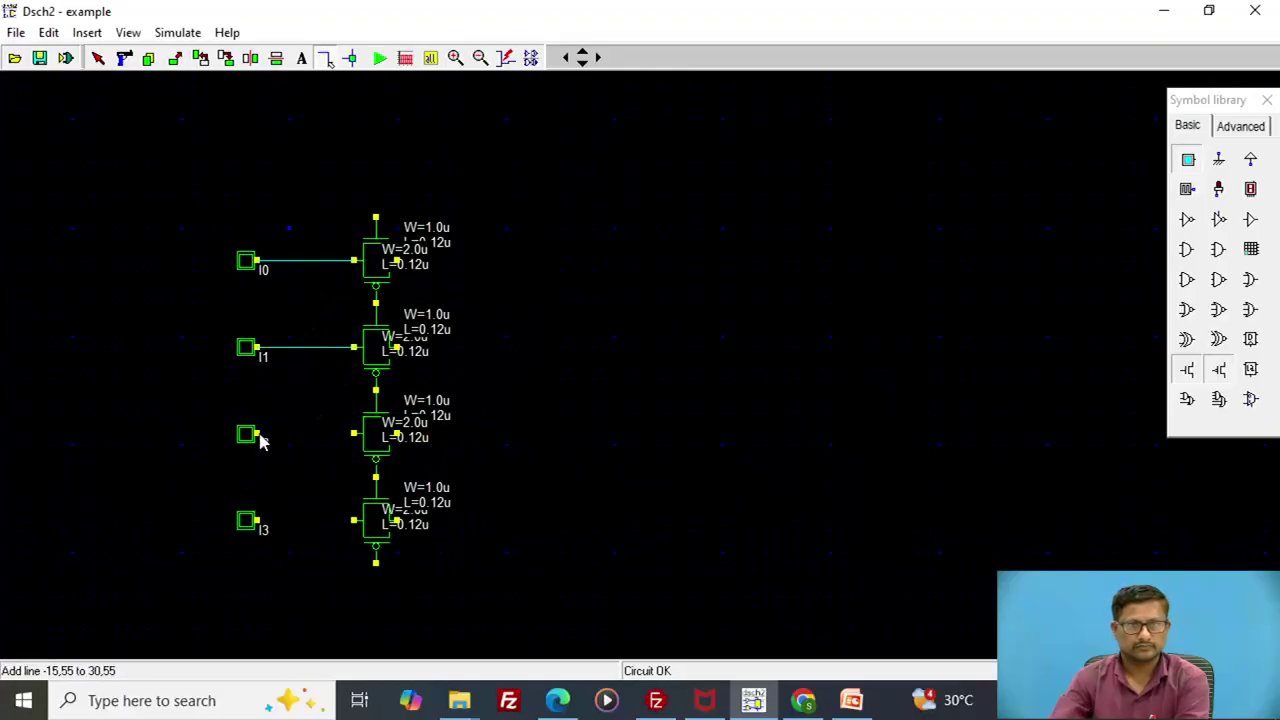
pyautogui.moveTo(258, 436); pyautogui.dragTo(354, 434)
pyautogui.moveTo(258, 528); pyautogui.dragTo(354, 521)
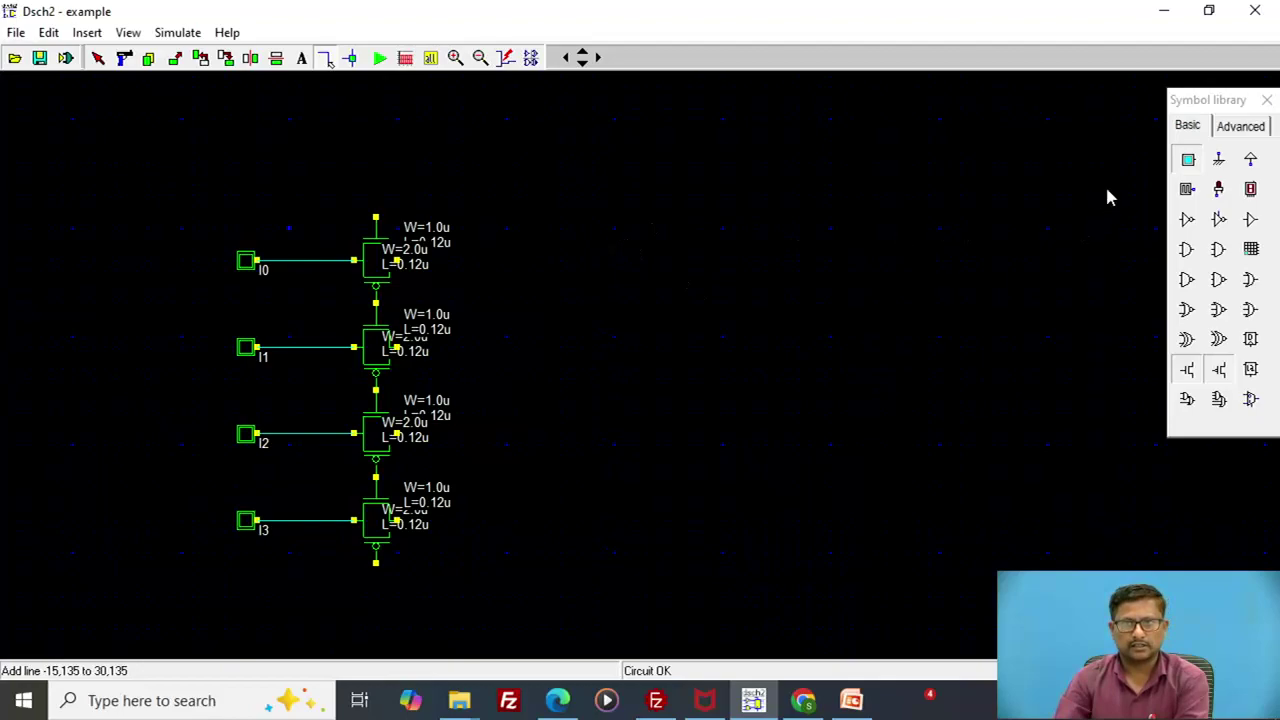
# Place a fifth input button above I0 and open its properties with the pin name selected.
pyautogui.click(1189, 162)
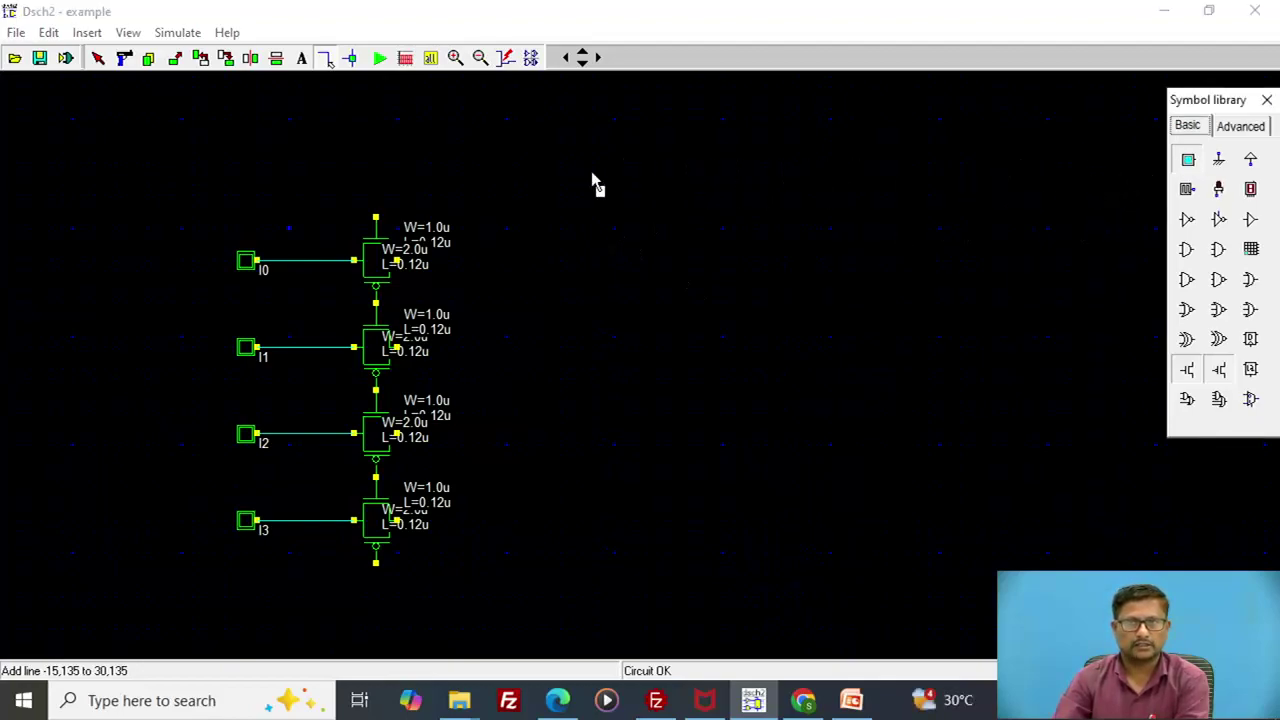
pyautogui.click(270, 186)
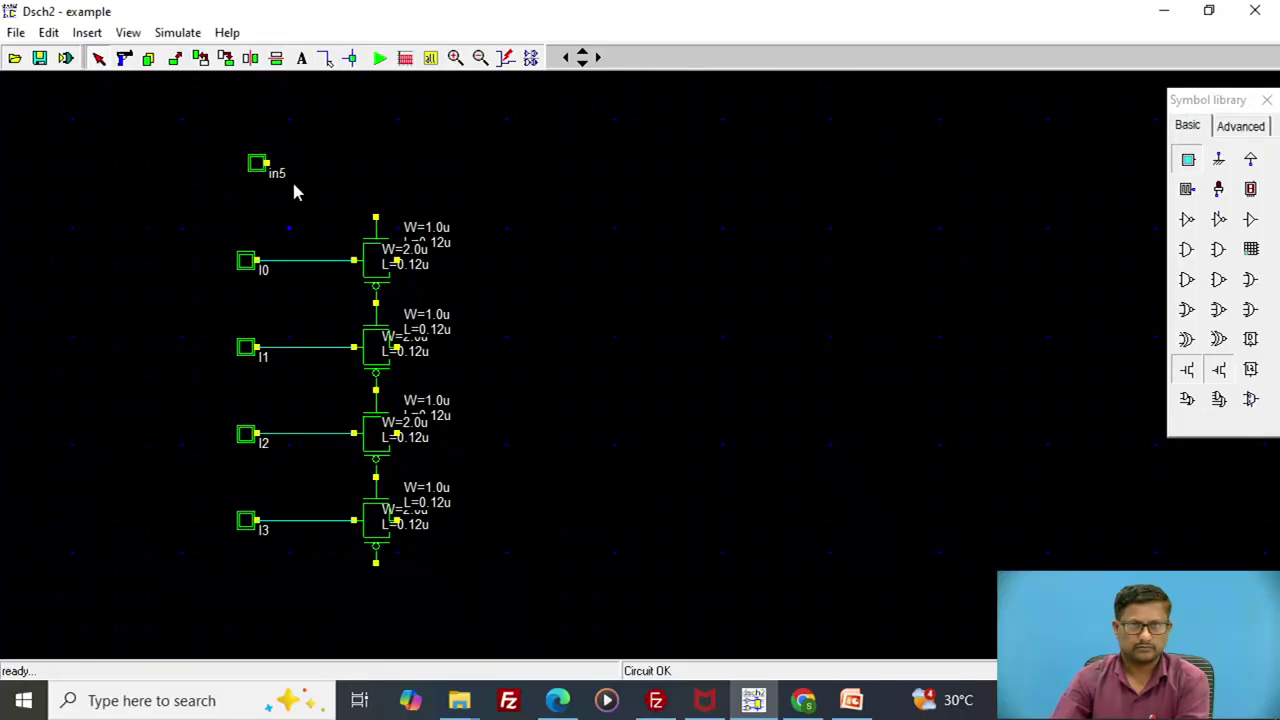
pyautogui.doubleClick(257, 172)
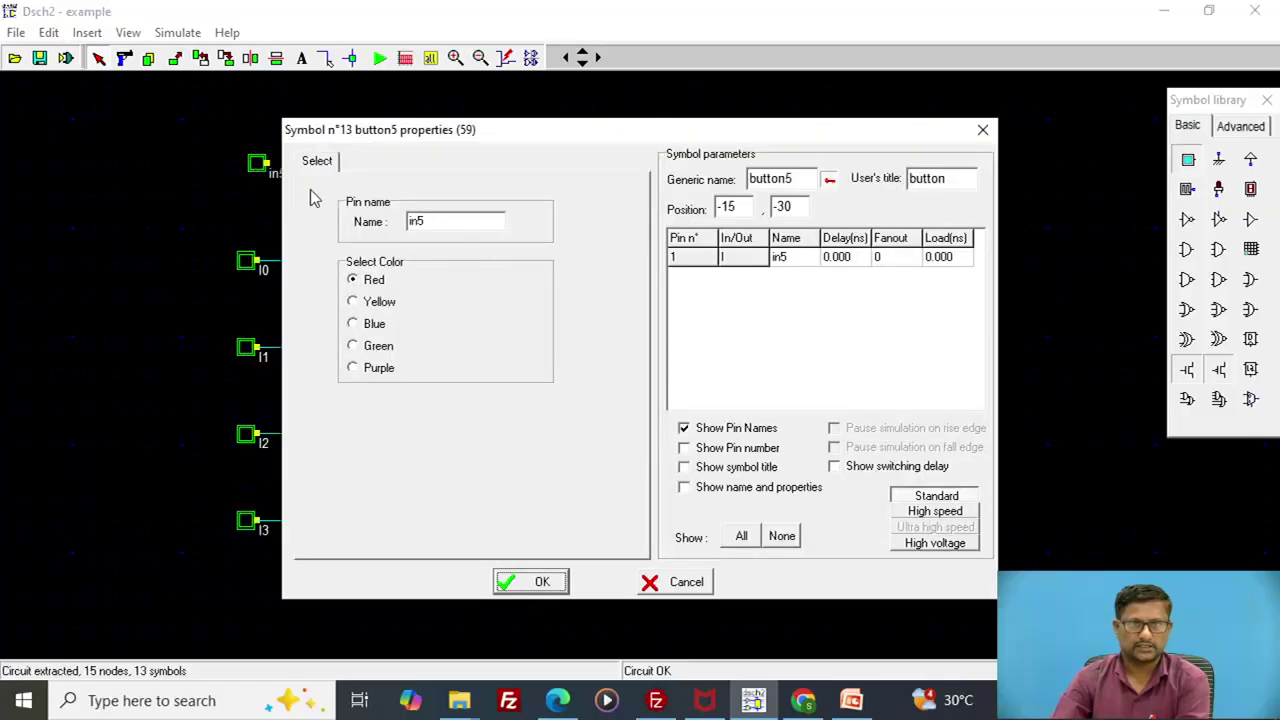
pyautogui.moveTo(431, 229); pyautogui.dragTo(372, 230)
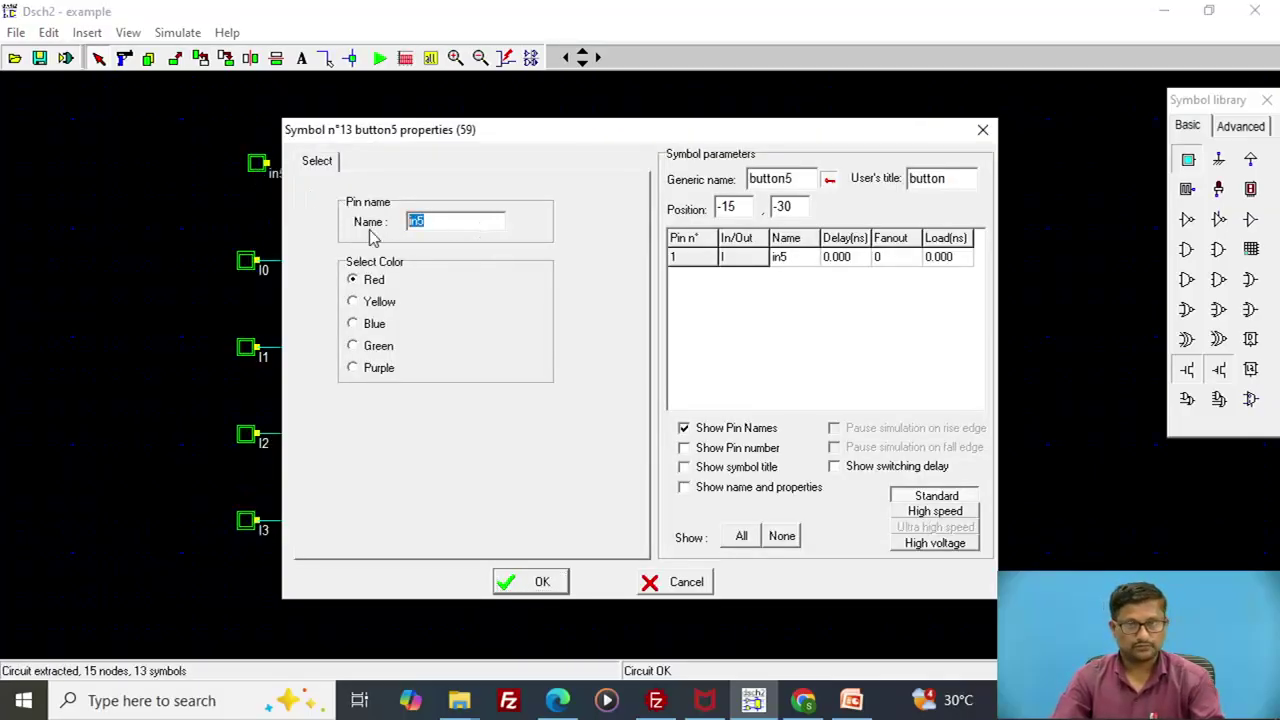
# Check the select-line naming in the 4:1 mux circuit on slide 5 in PowerPoint, and return to Dsch2.
pyautogui.click(851, 700)
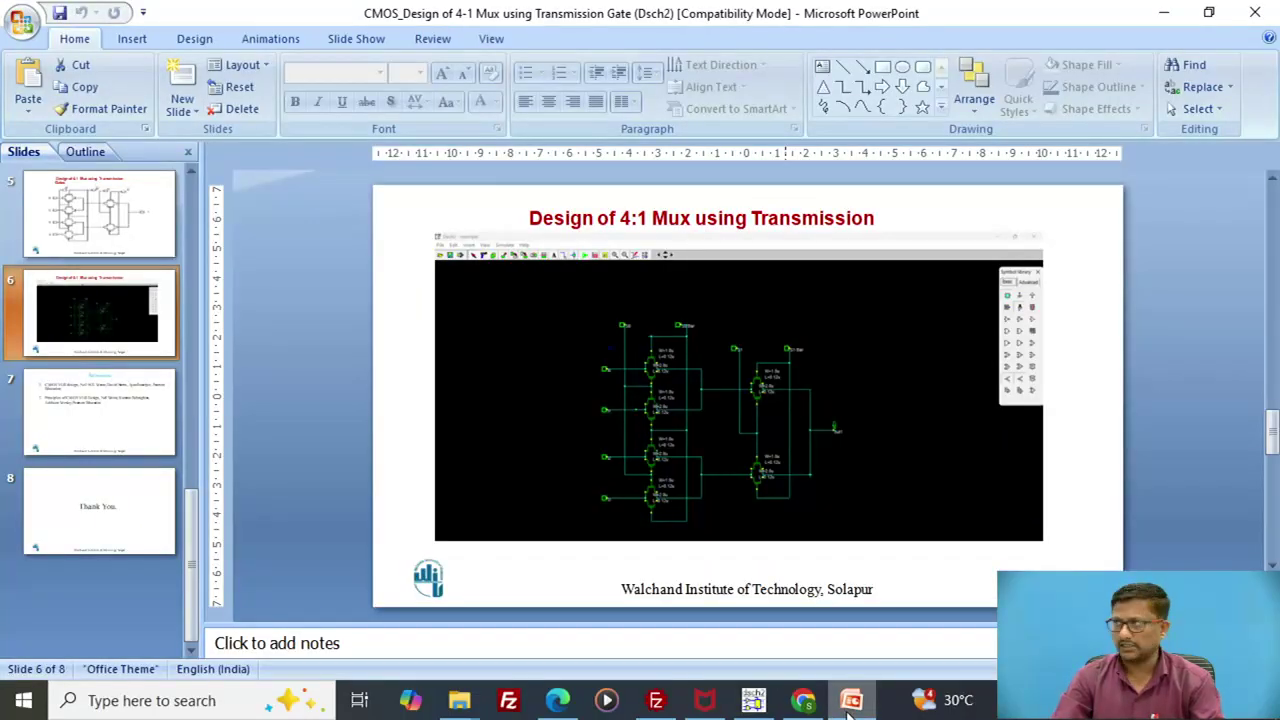
pyautogui.click(140, 230)
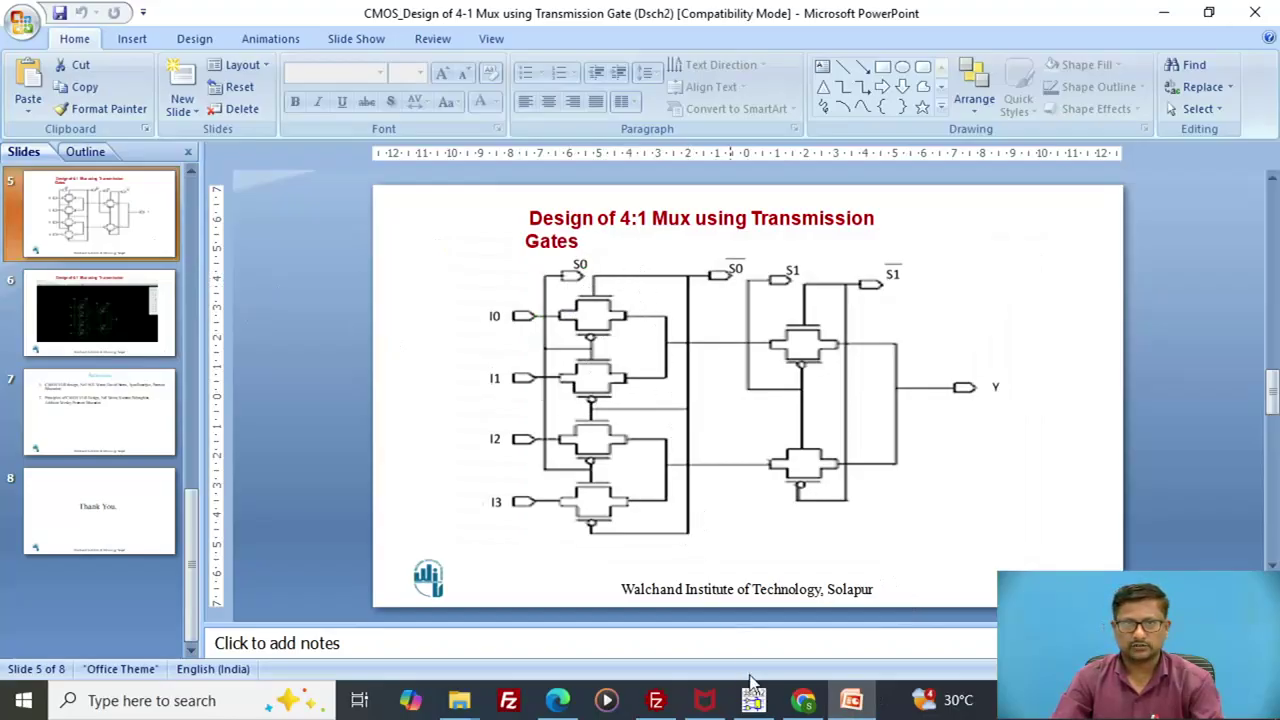
pyautogui.click(756, 708)
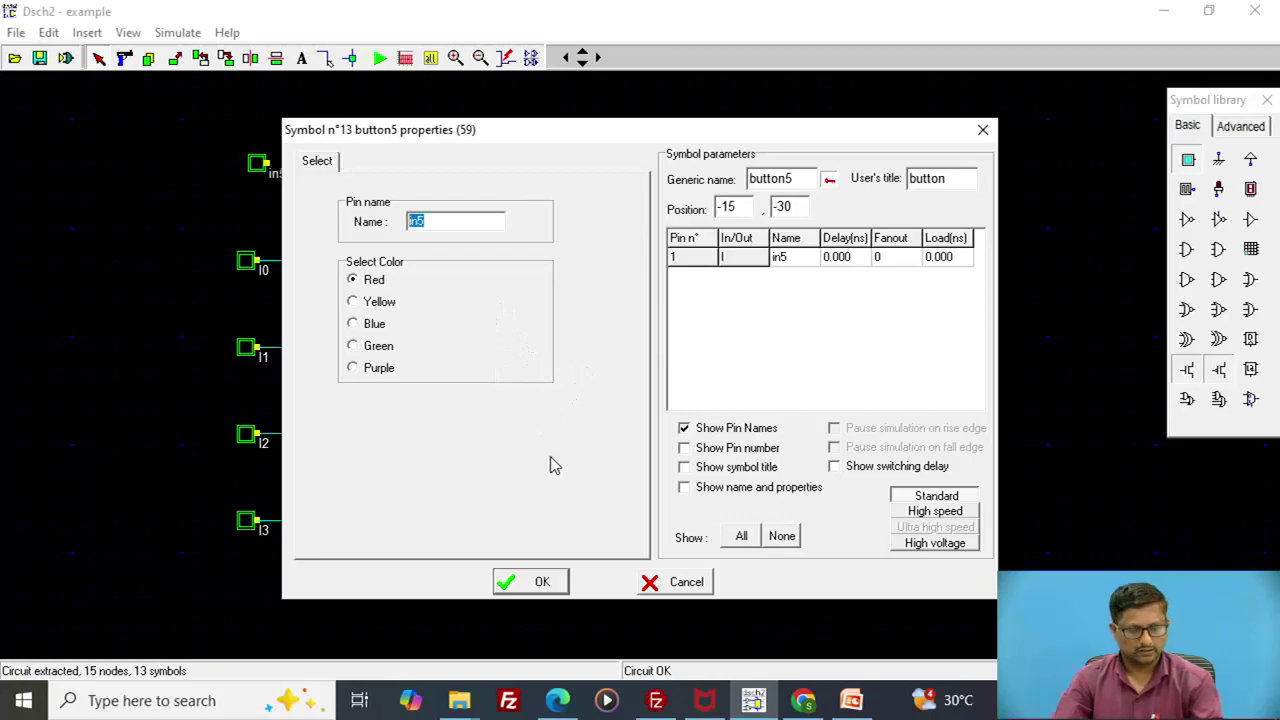
# Name the pin of the new button above I0 as S0, with a capital S.
pyautogui.write('s0')
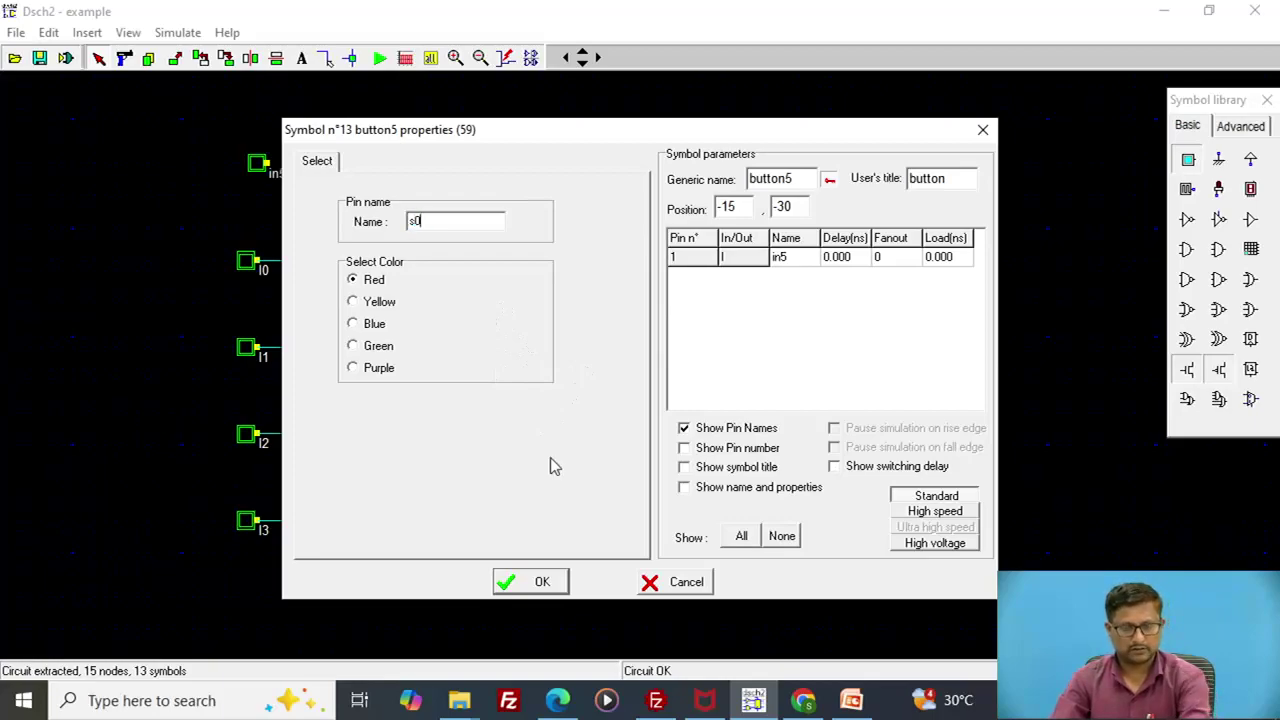
pyautogui.press('BackSpace')
pyautogui.write('S')
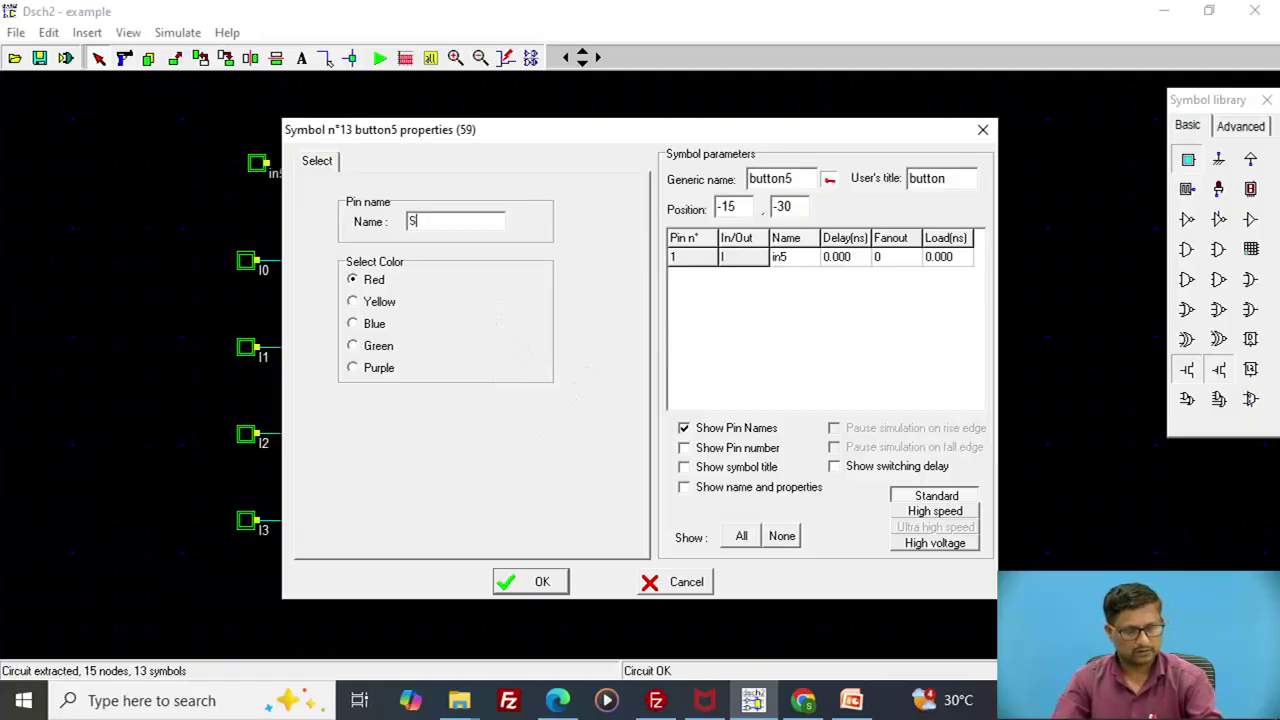
pyautogui.write('0')
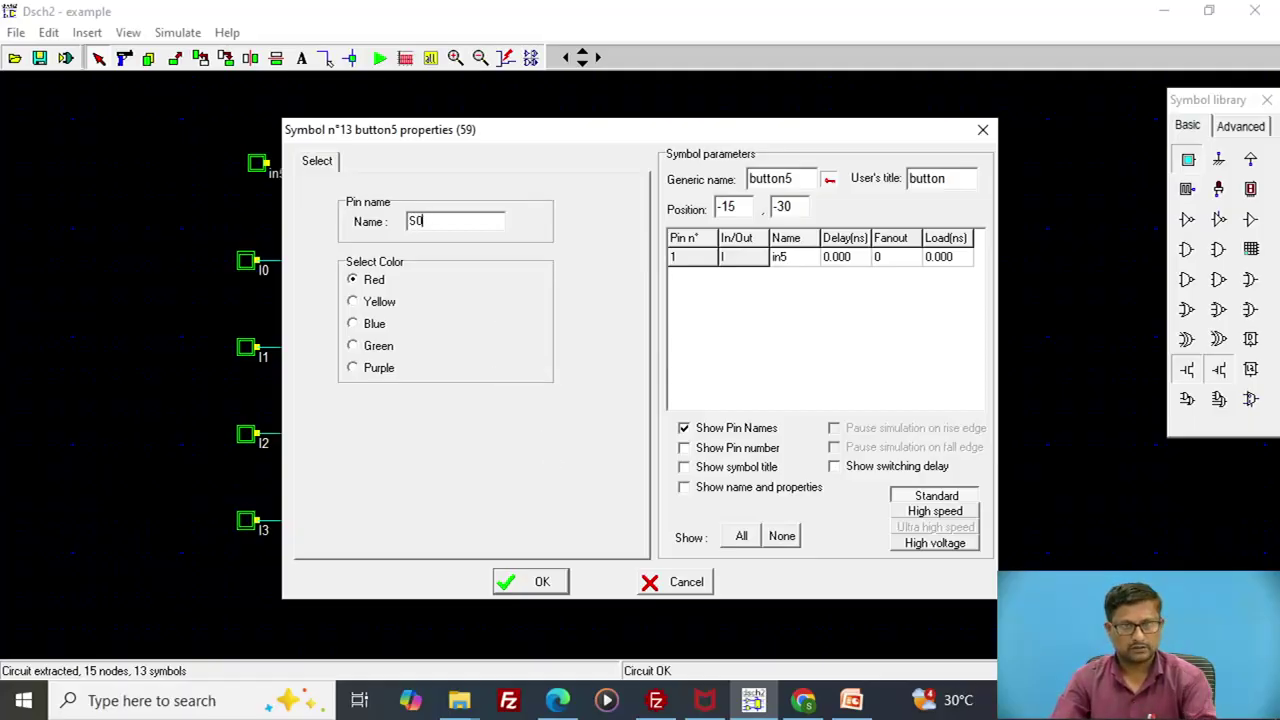
pyautogui.click(548, 580)
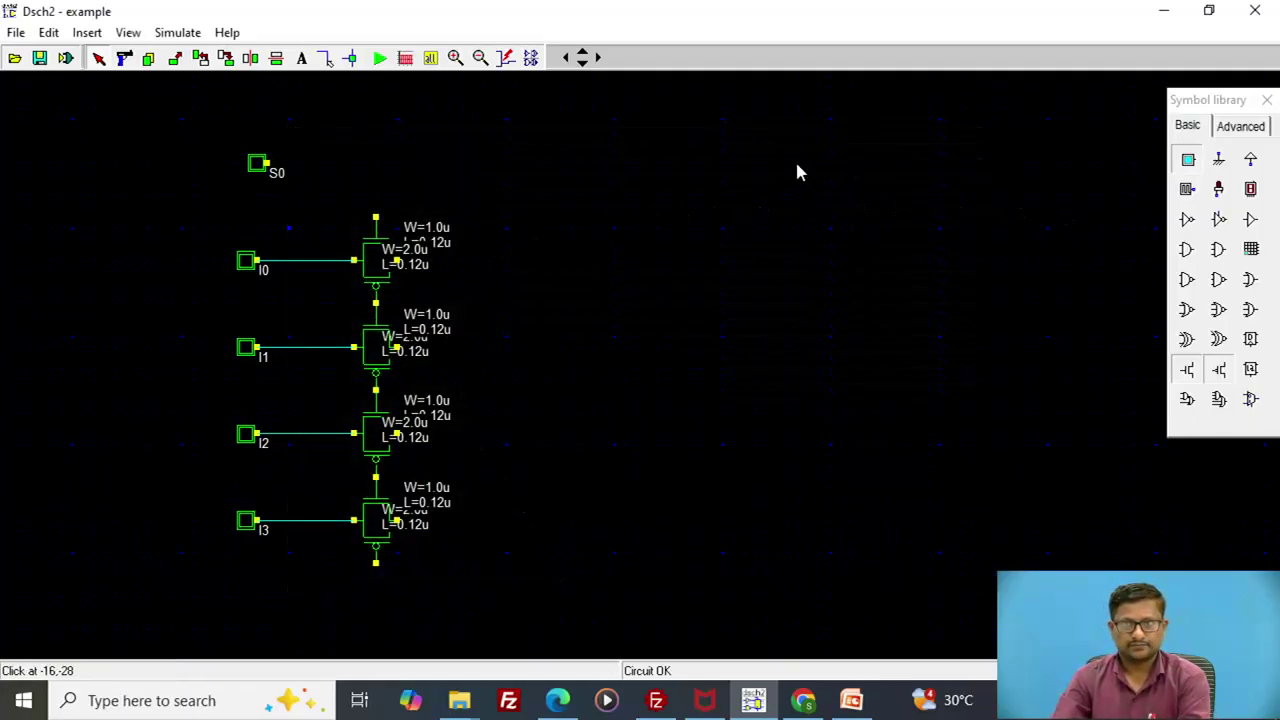
# Place an inverter to the right of the S0 button and draw a wire from the S0 pin to its input.
pyautogui.click(1188, 221)
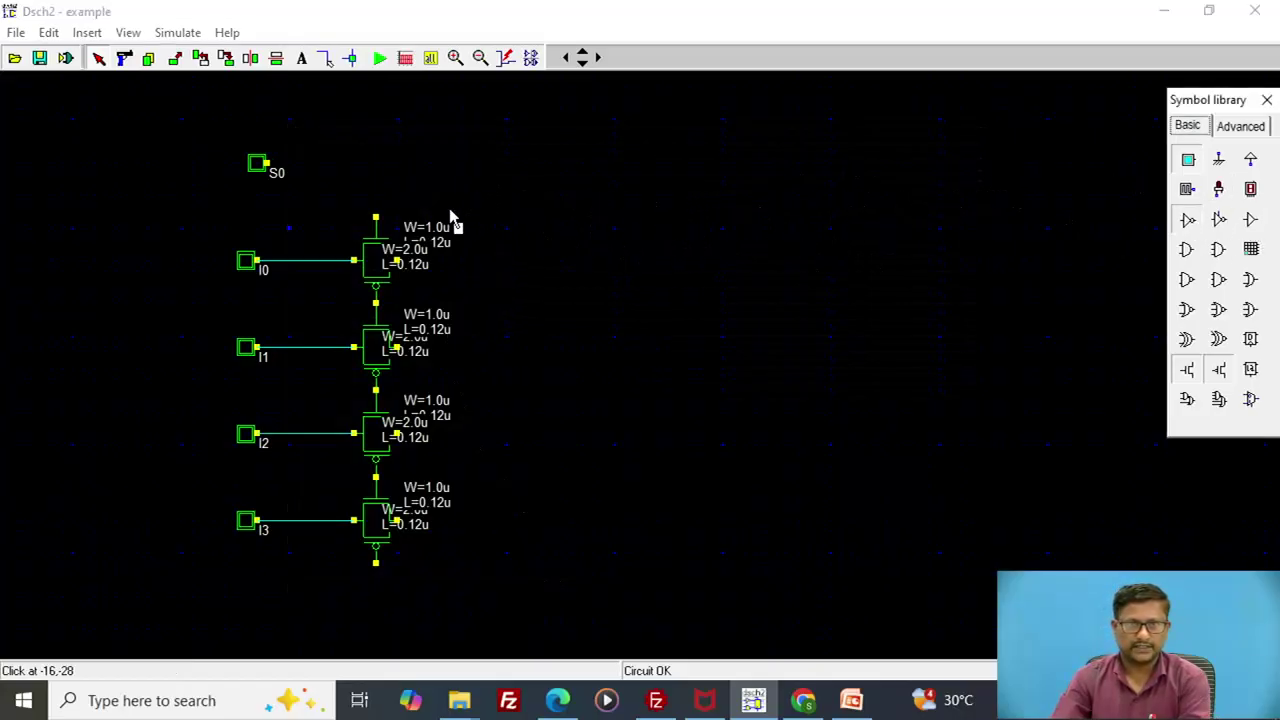
pyautogui.rightClick(378, 196)
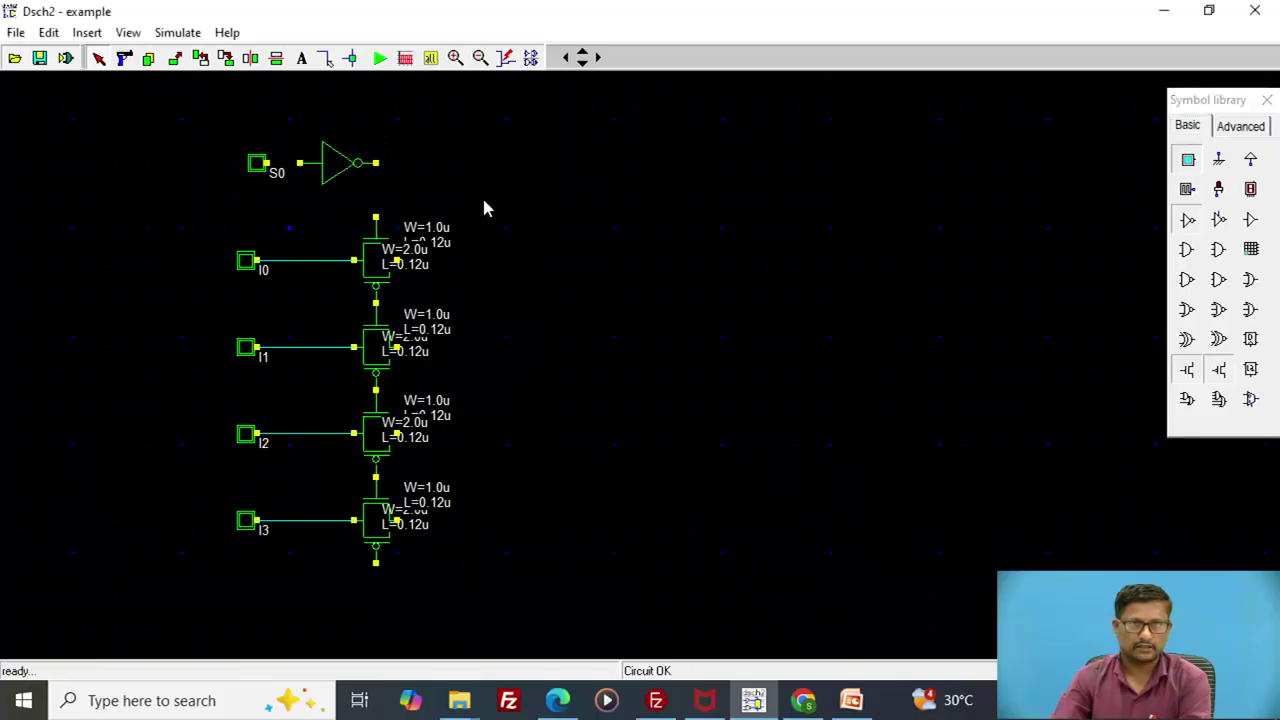
pyautogui.click(325, 58)
pyautogui.click(265, 166)
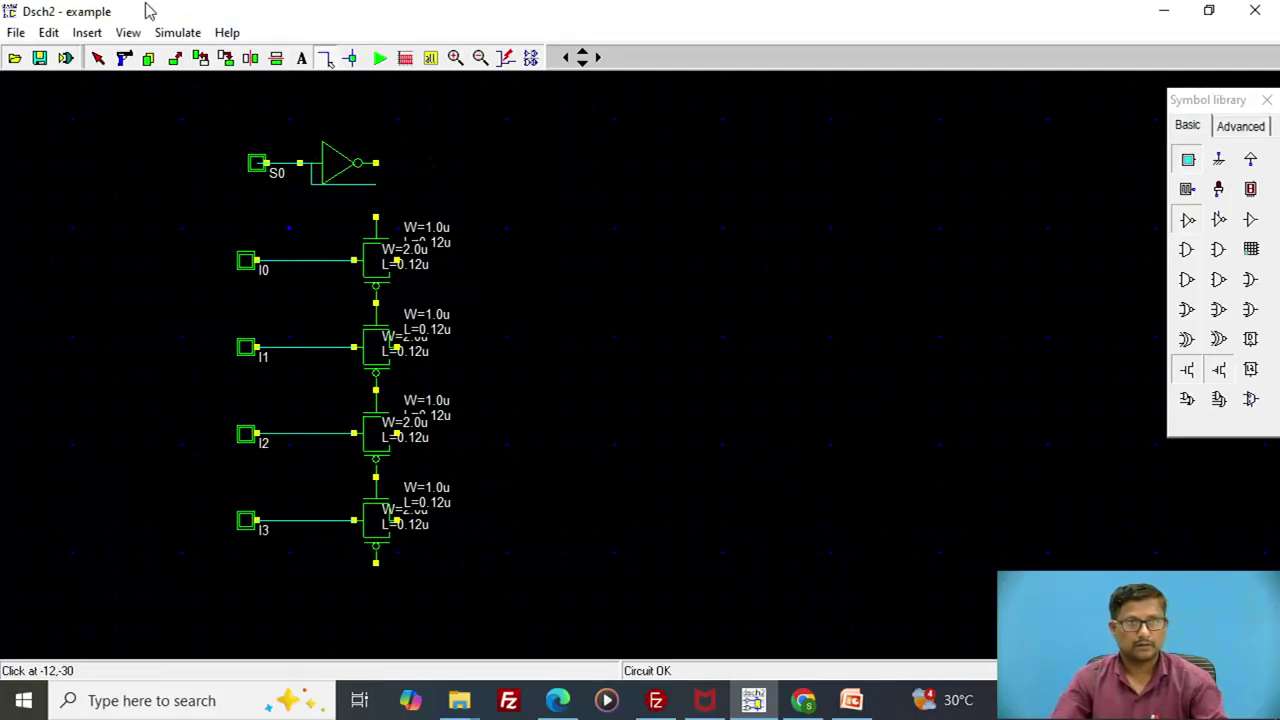
# Delete the inverter next to S0 and the stray wire segments beneath it, keeping the horizontal wire from S0.
pyautogui.click(123, 57)
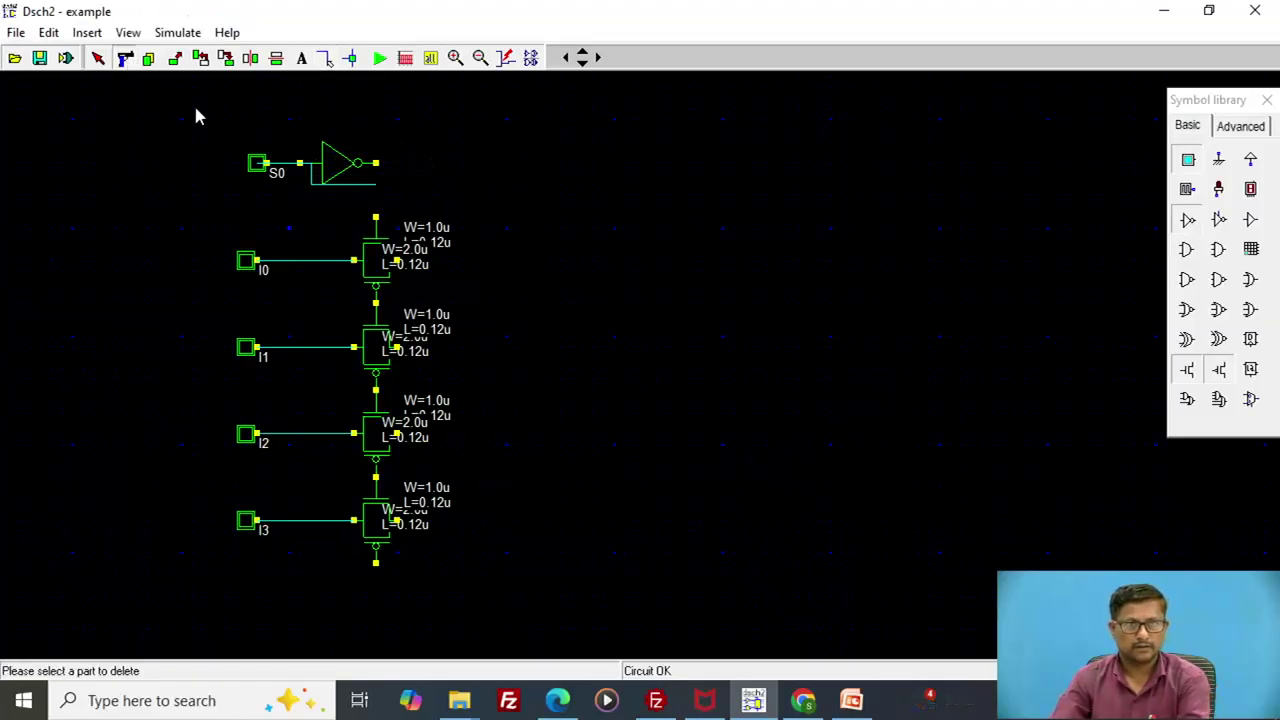
pyautogui.click(337, 176)
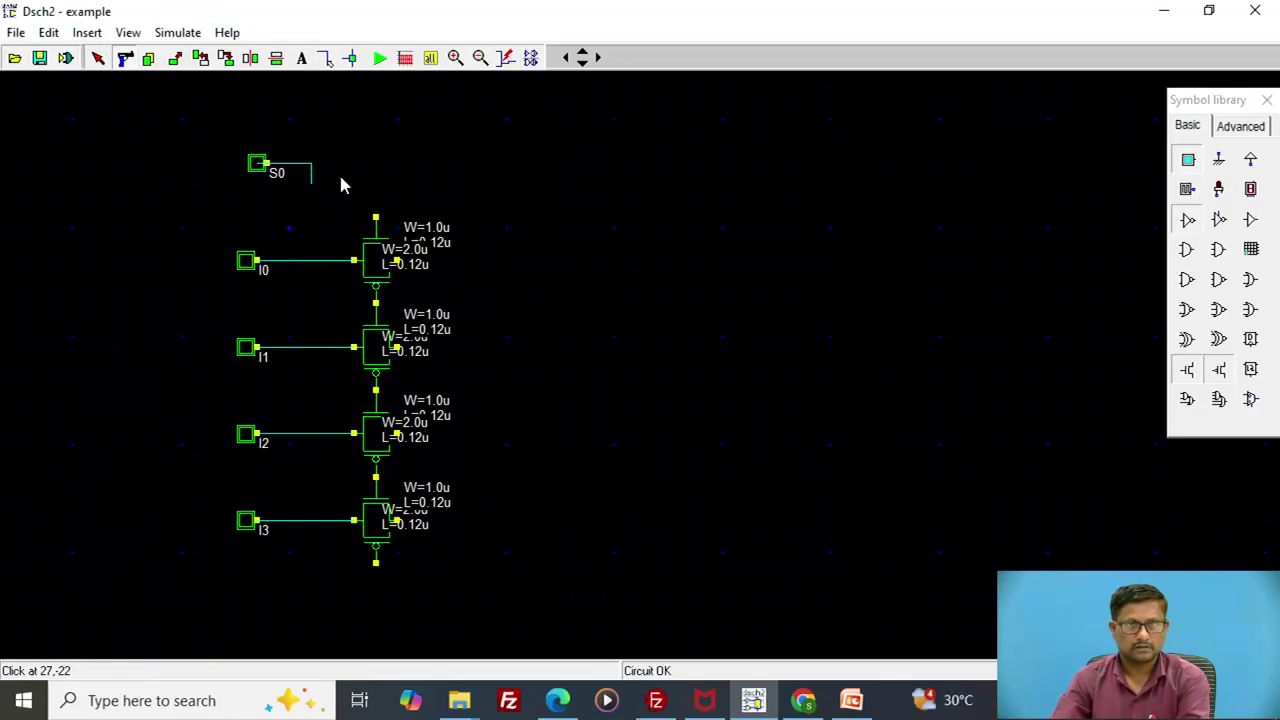
pyautogui.click(308, 182)
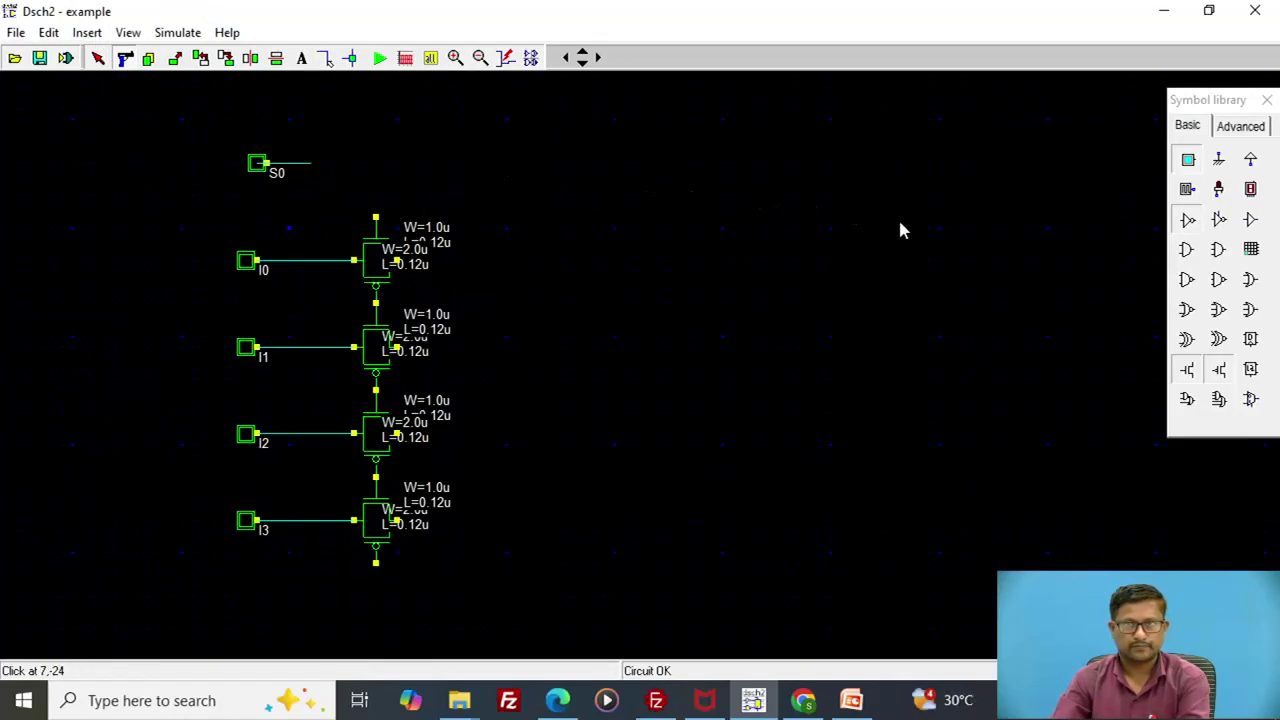
# Place a new inverter just beyond the S0 wire, connect its input to S0, and extend its output right and down to I0's upper gate pin level.
pyautogui.click(1188, 220)
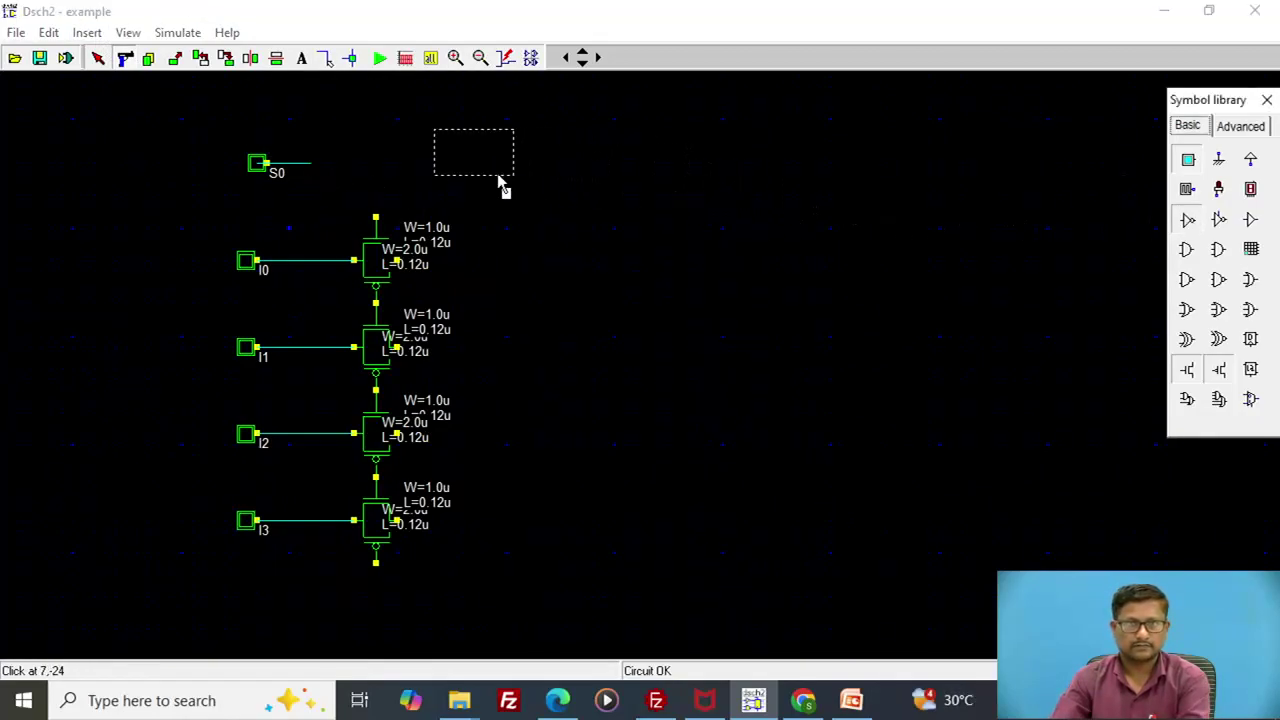
pyautogui.click(395, 192)
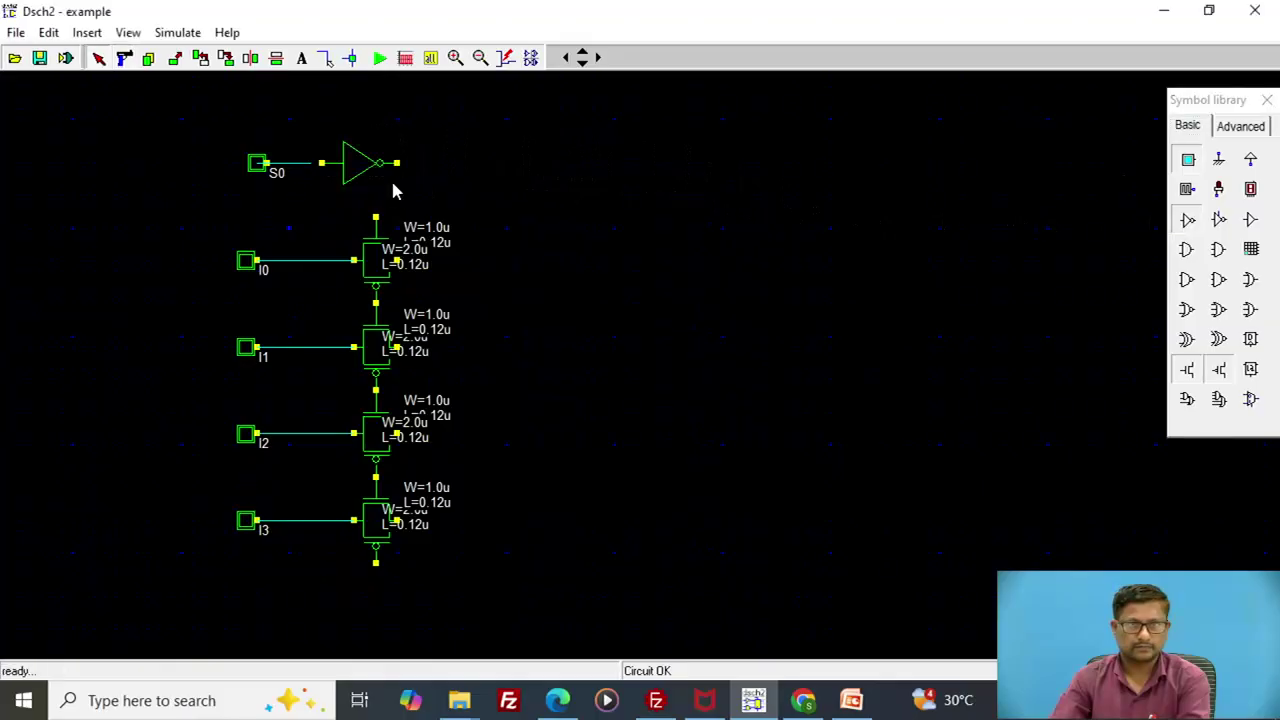
pyautogui.click(328, 59)
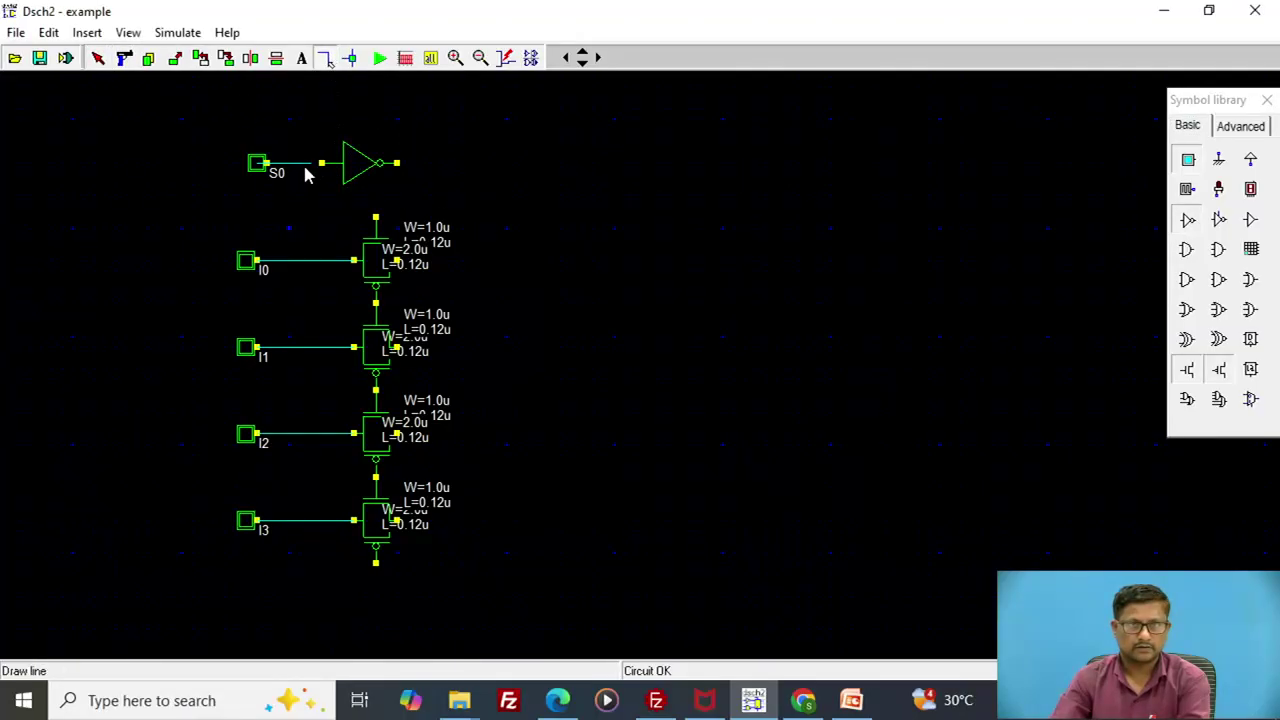
pyautogui.moveTo(322, 163)
pyautogui.mouseDown()
pyautogui.moveTo(521, 172)
pyautogui.moveTo(517, 220)
pyautogui.mouseUp()
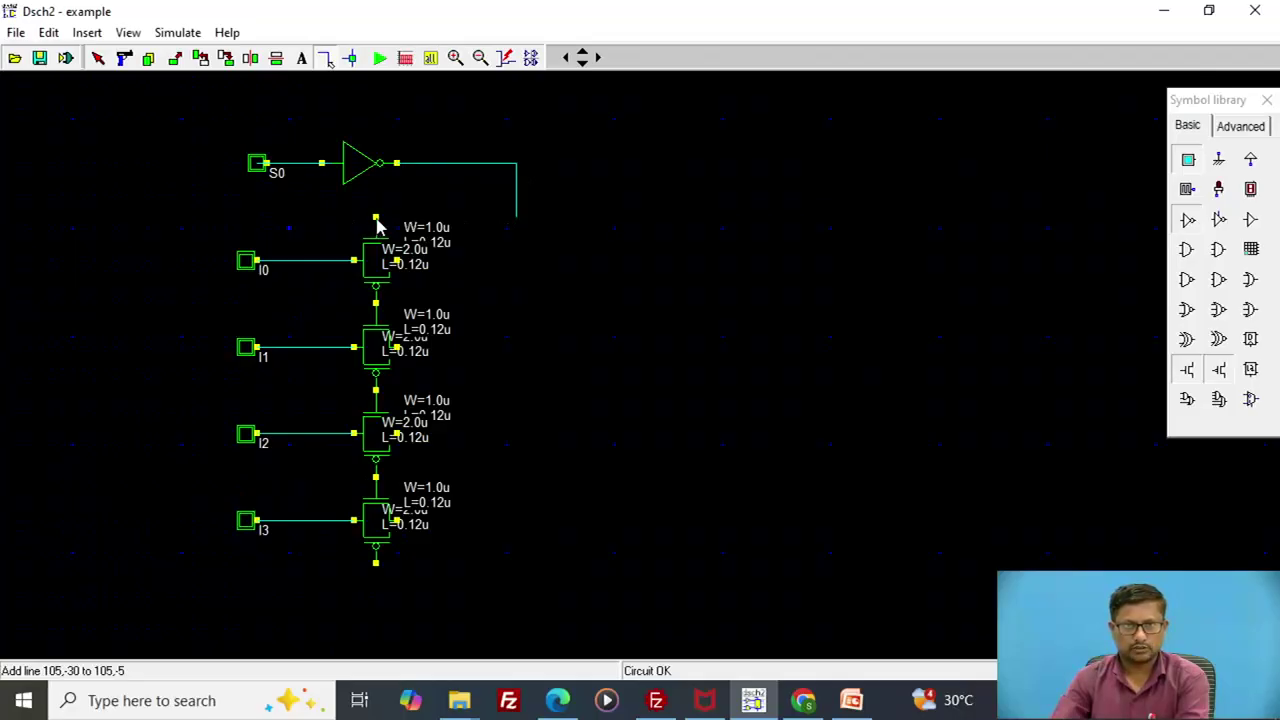
# Connect the inverted S0 line to the upper gate pin of I0, the shared I1/I2 gate pin and the lower gate pin of I3.
pyautogui.moveTo(377, 222)
pyautogui.mouseDown()
pyautogui.moveTo(514, 217)
pyautogui.moveTo(518, 229)
pyautogui.mouseUp()
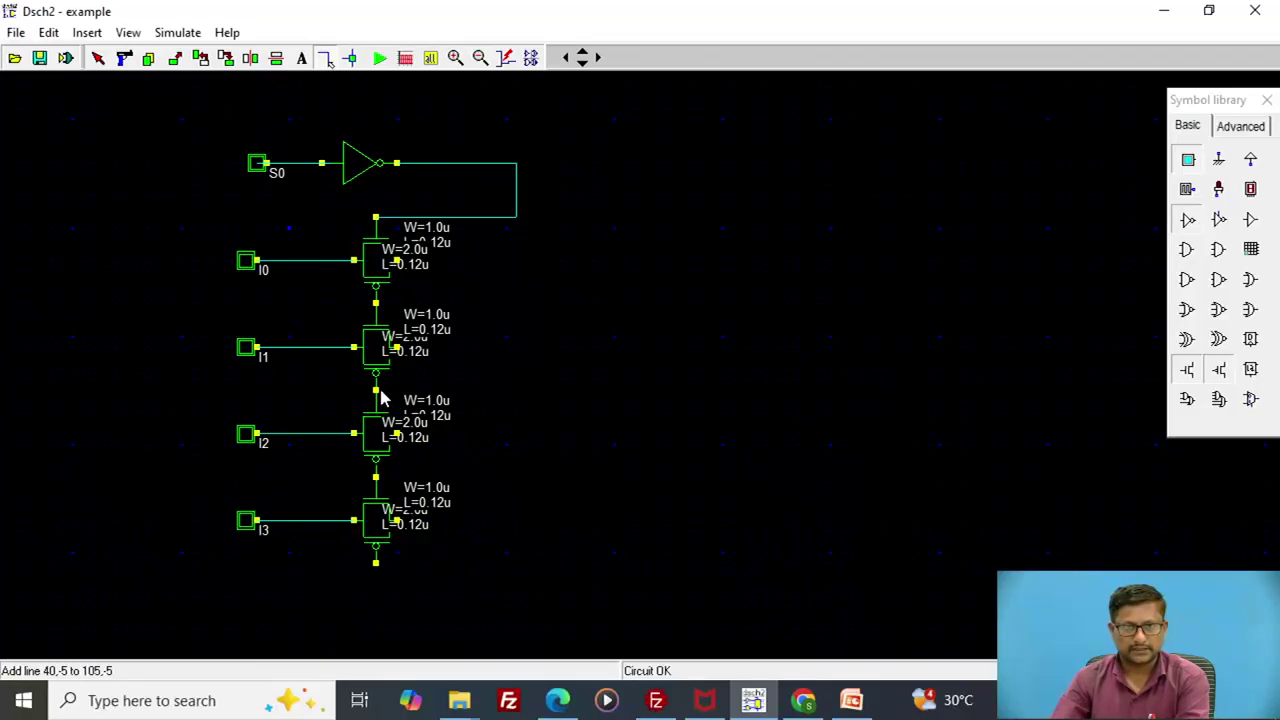
pyautogui.moveTo(378, 396); pyautogui.dragTo(515, 391)
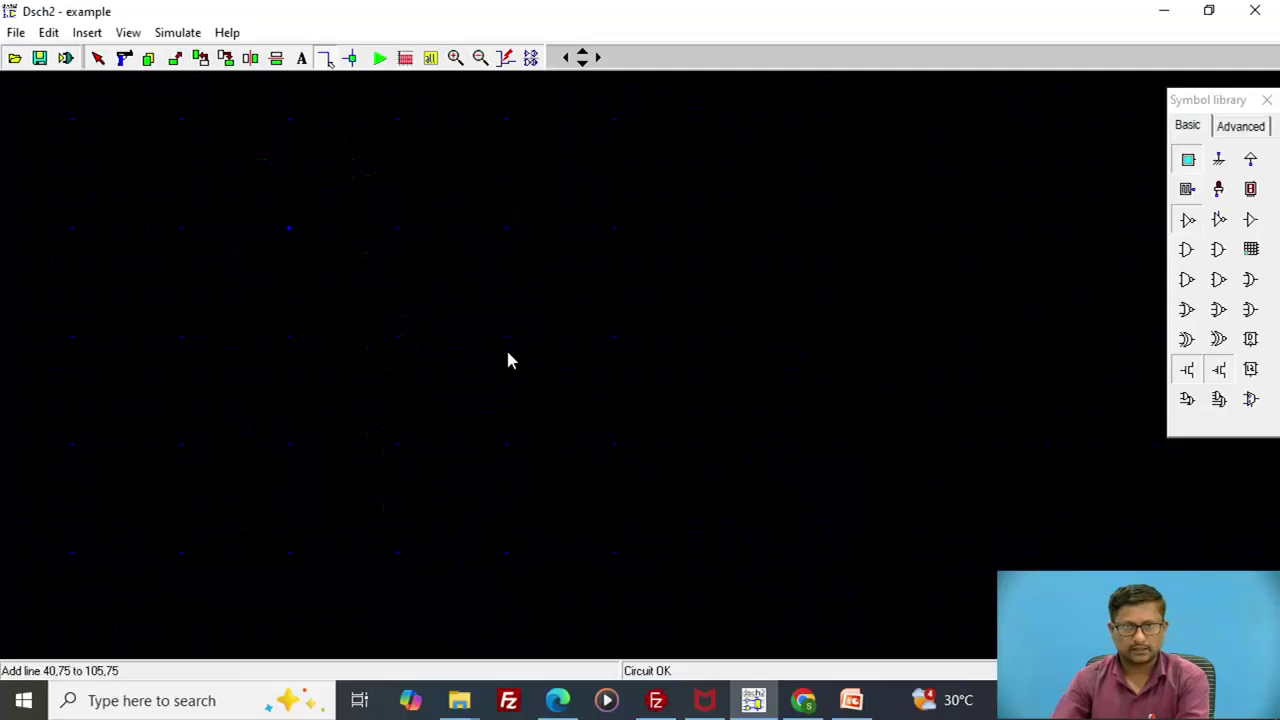
pyautogui.moveTo(519, 221); pyautogui.dragTo(519, 401)
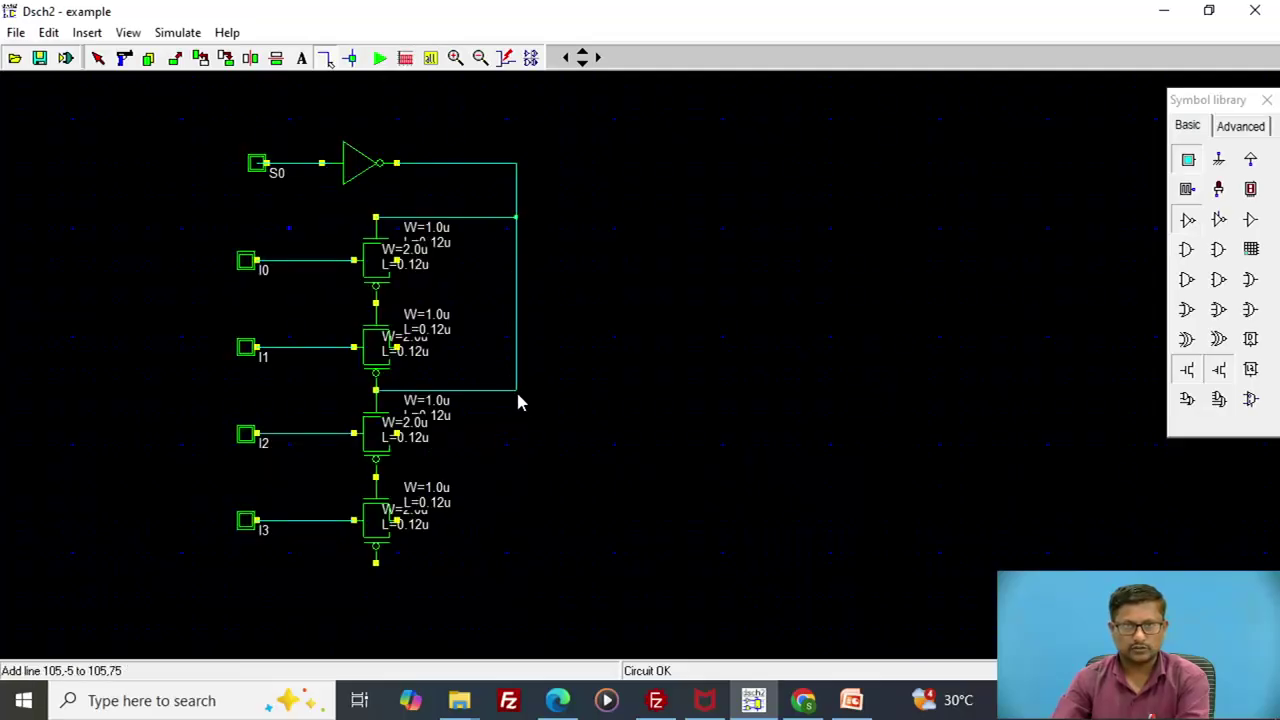
pyautogui.click(379, 565)
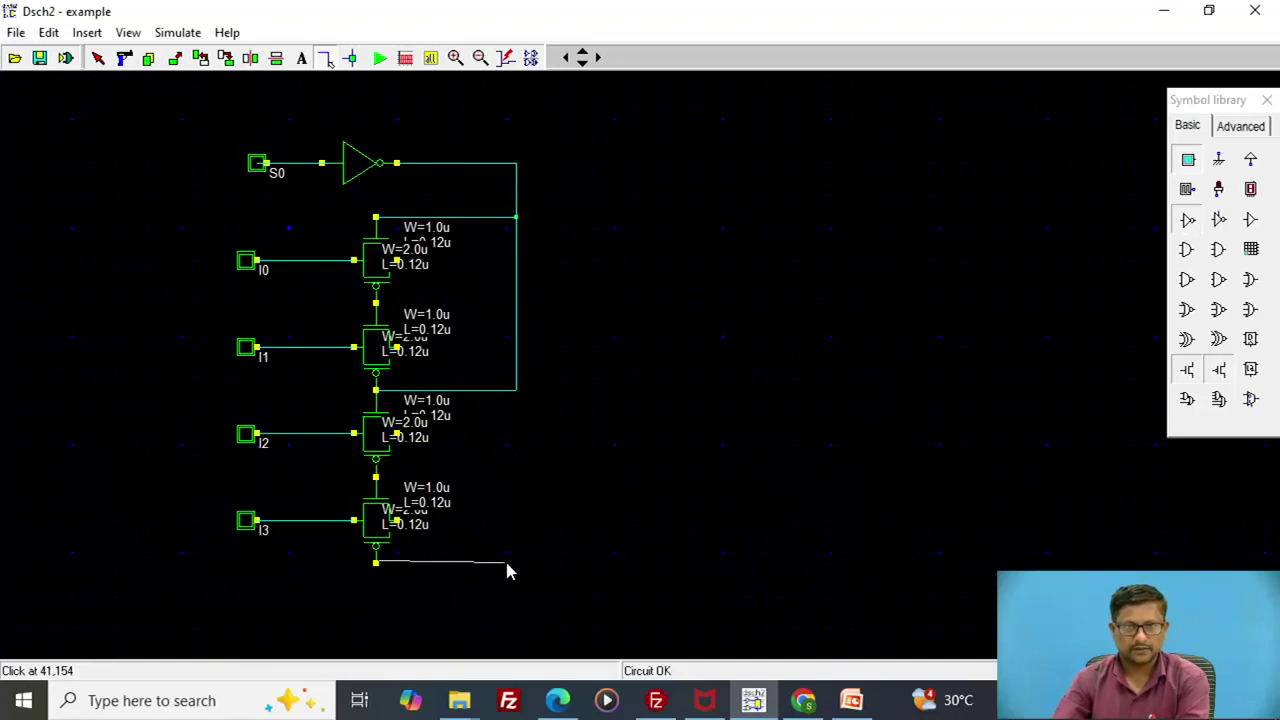
pyautogui.moveTo(520, 562); pyautogui.dragTo(516, 563)
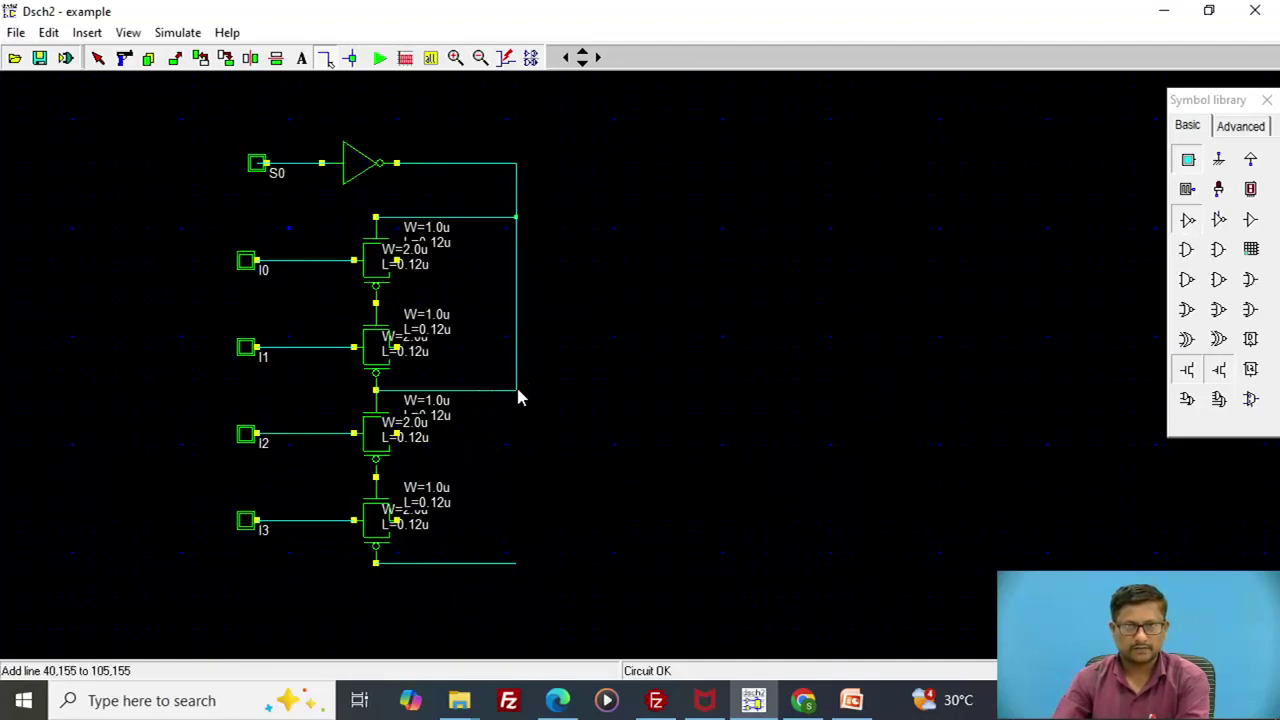
pyautogui.moveTo(519, 398); pyautogui.dragTo(518, 558)
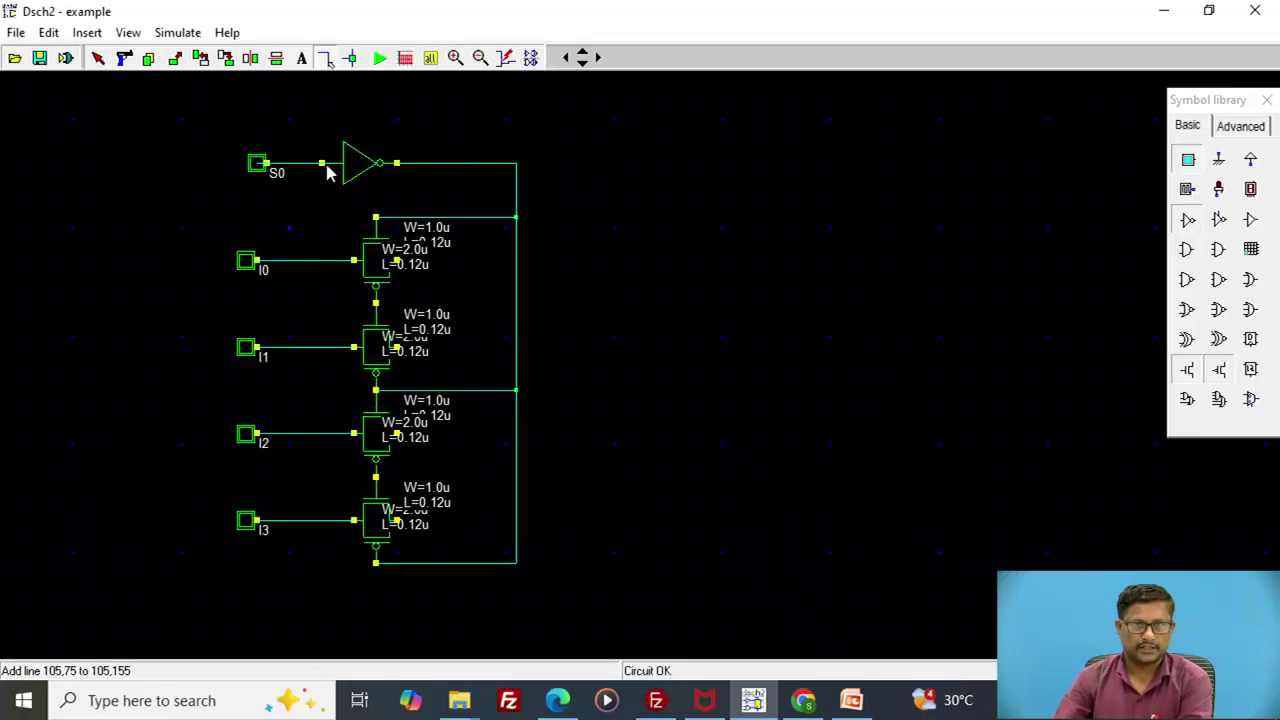
# Wire the non-inverted S0 line to the shared gate pin between I0 and I1 and the one between I2 and I3.
pyautogui.moveTo(320, 166); pyautogui.dragTo(376, 301)
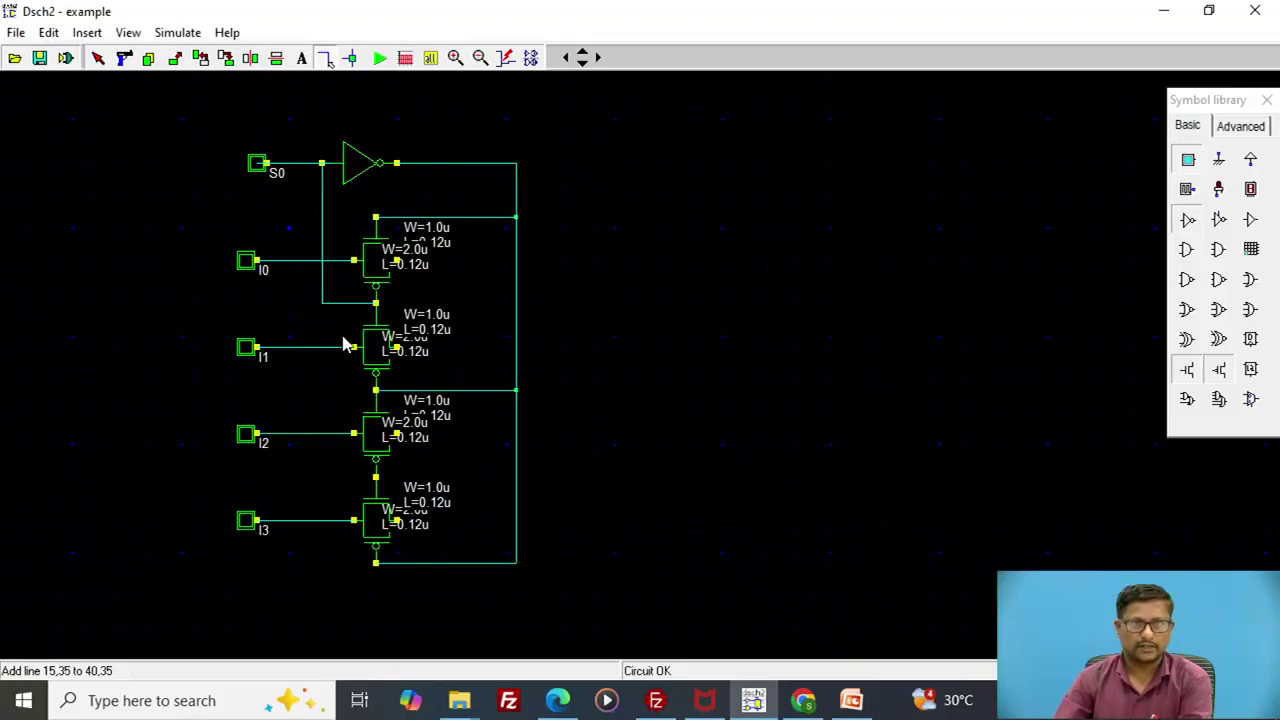
pyautogui.click(323, 312)
pyautogui.moveTo(318, 404)
pyautogui.mouseDown()
pyautogui.moveTo(311, 478)
pyautogui.moveTo(376, 479)
pyautogui.mouseUp()
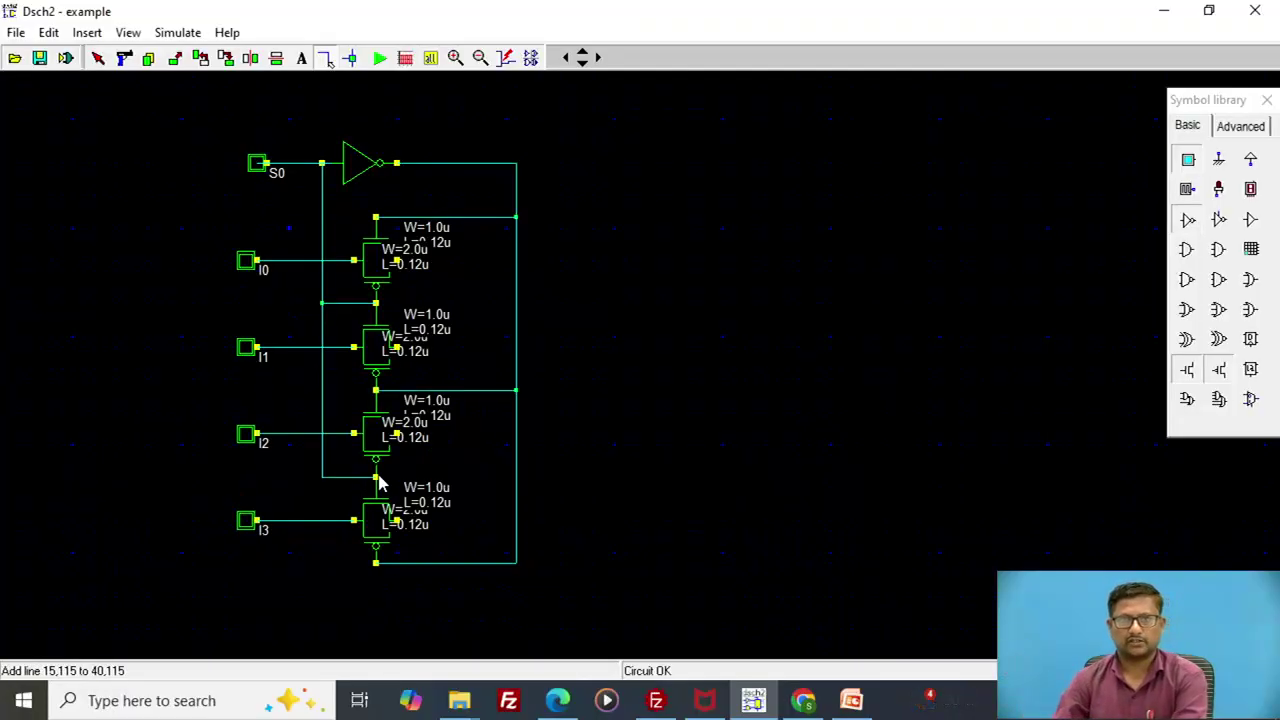
# Extend the outputs of the I0 and I1 transmission gates past the inverted S0 line and join them with a vertical wire.
pyautogui.click(402, 263)
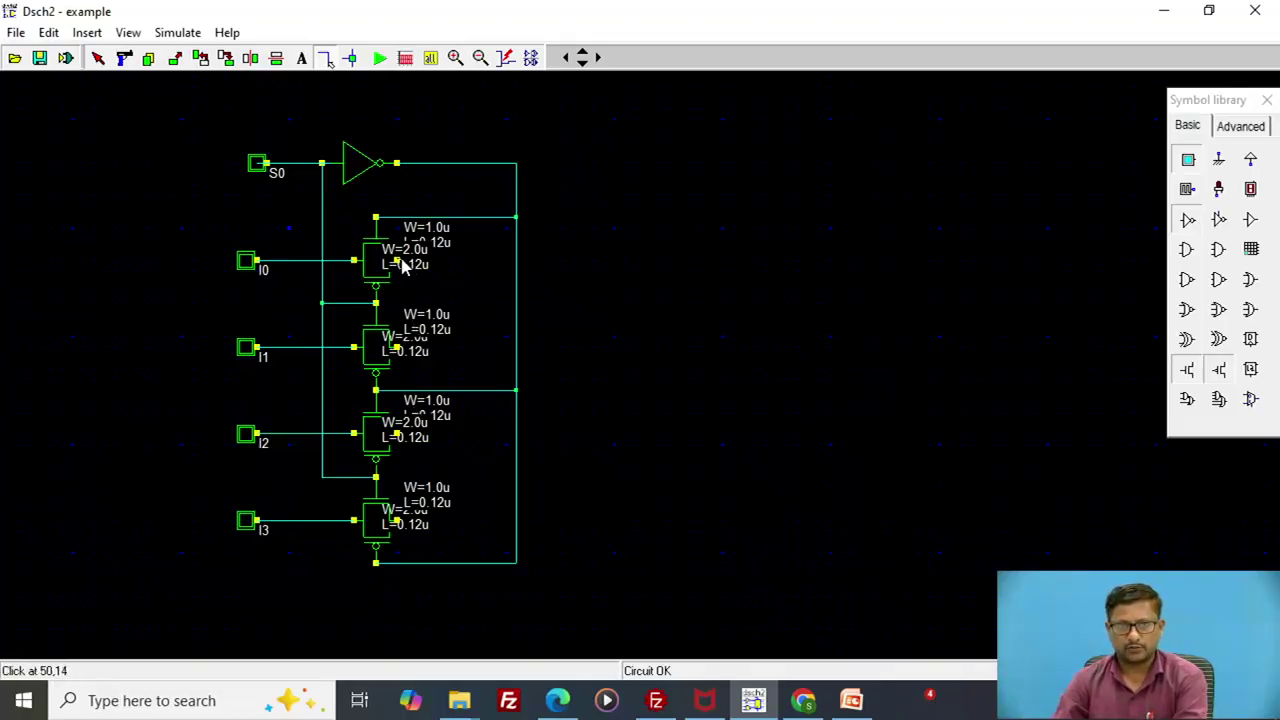
pyautogui.click(600, 262)
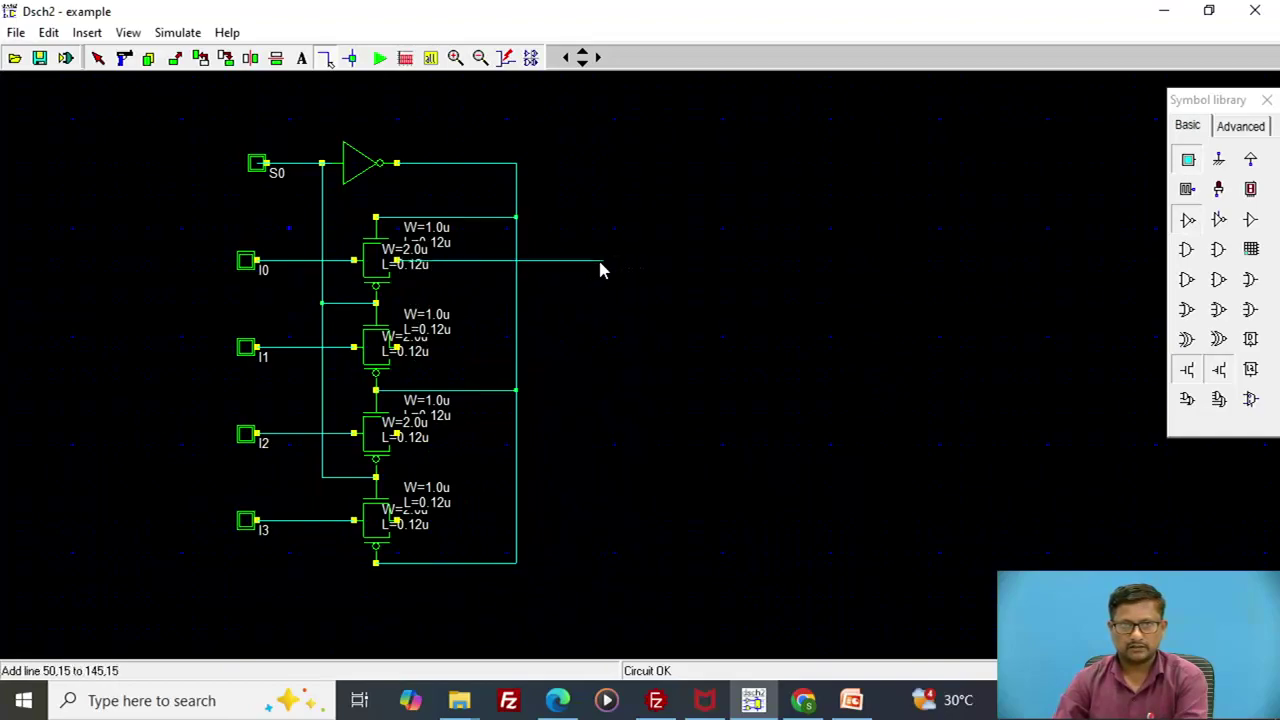
pyautogui.click(406, 350)
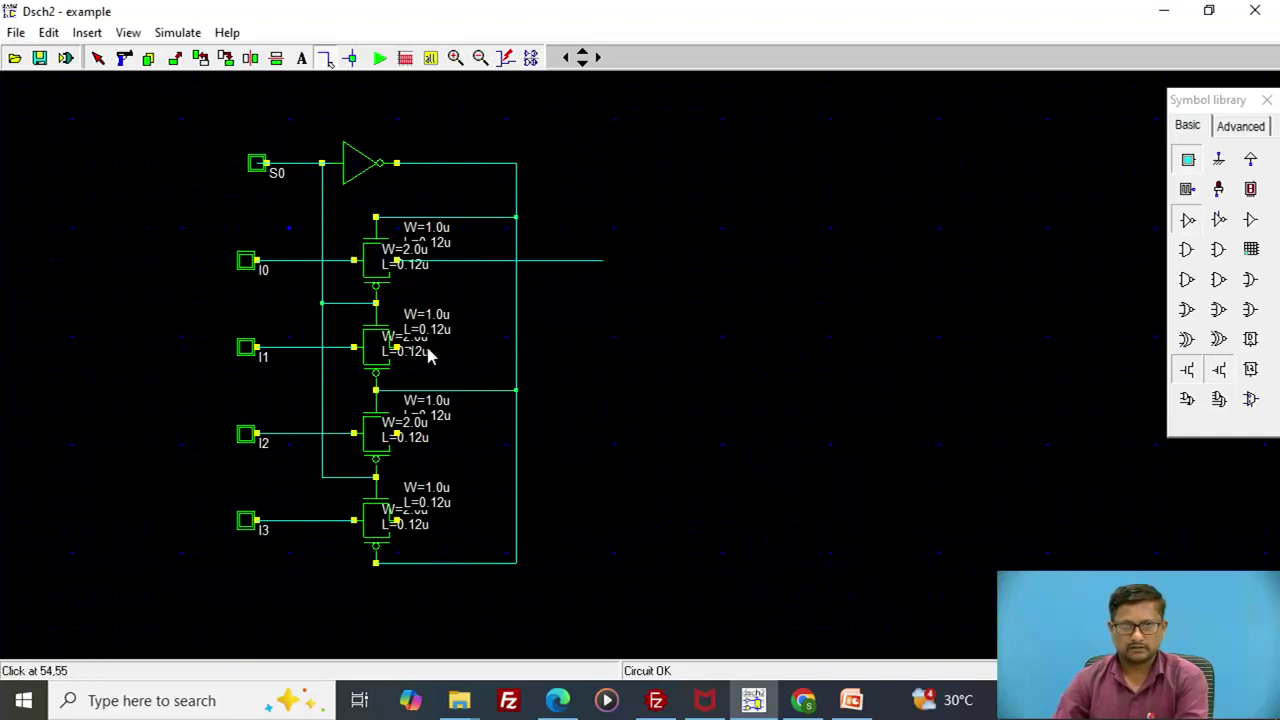
pyautogui.click(604, 348)
pyautogui.click(601, 261)
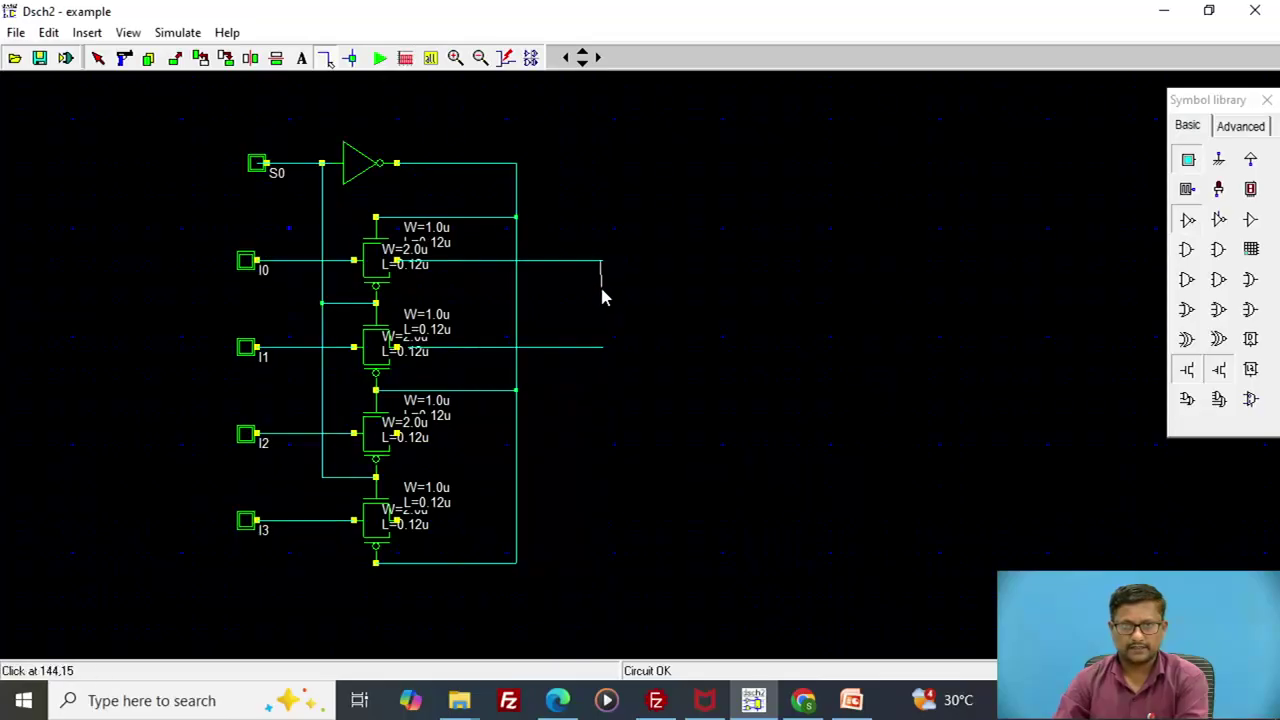
pyautogui.click(602, 347)
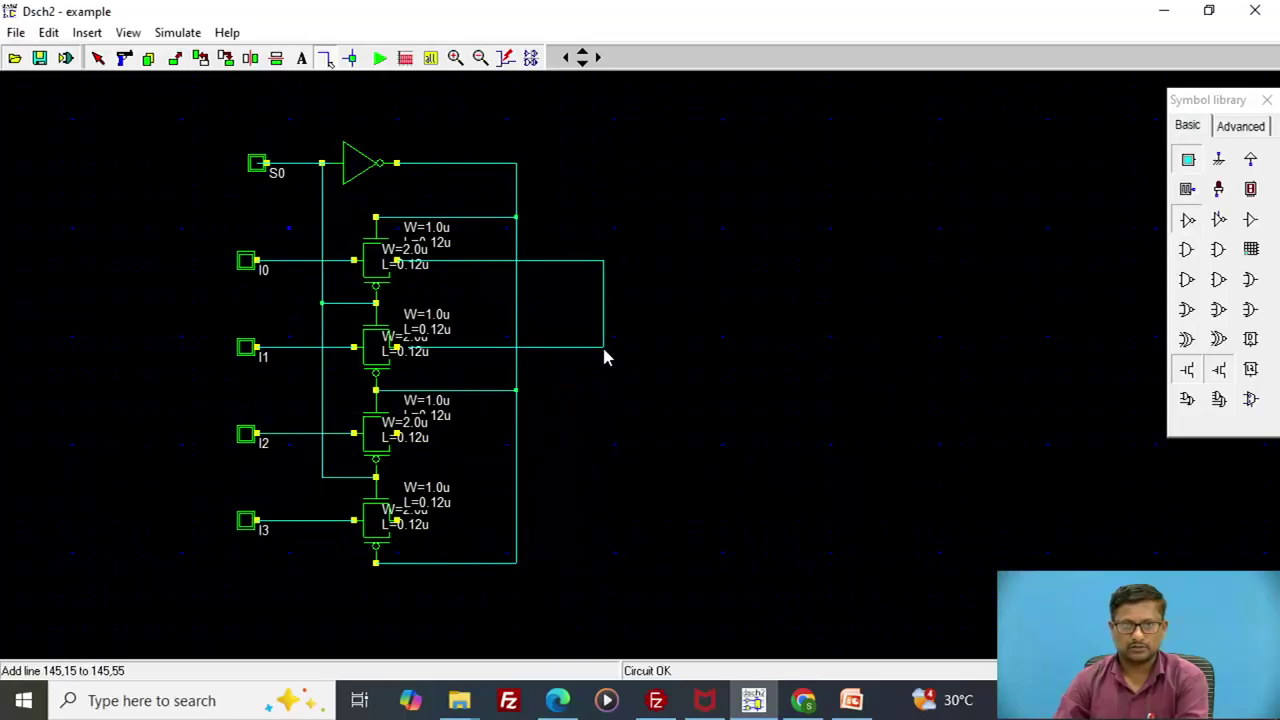
# Extend the outputs of the I2 and I3 transmission gates to the same length and join them with a vertical wire.
pyautogui.click(405, 443)
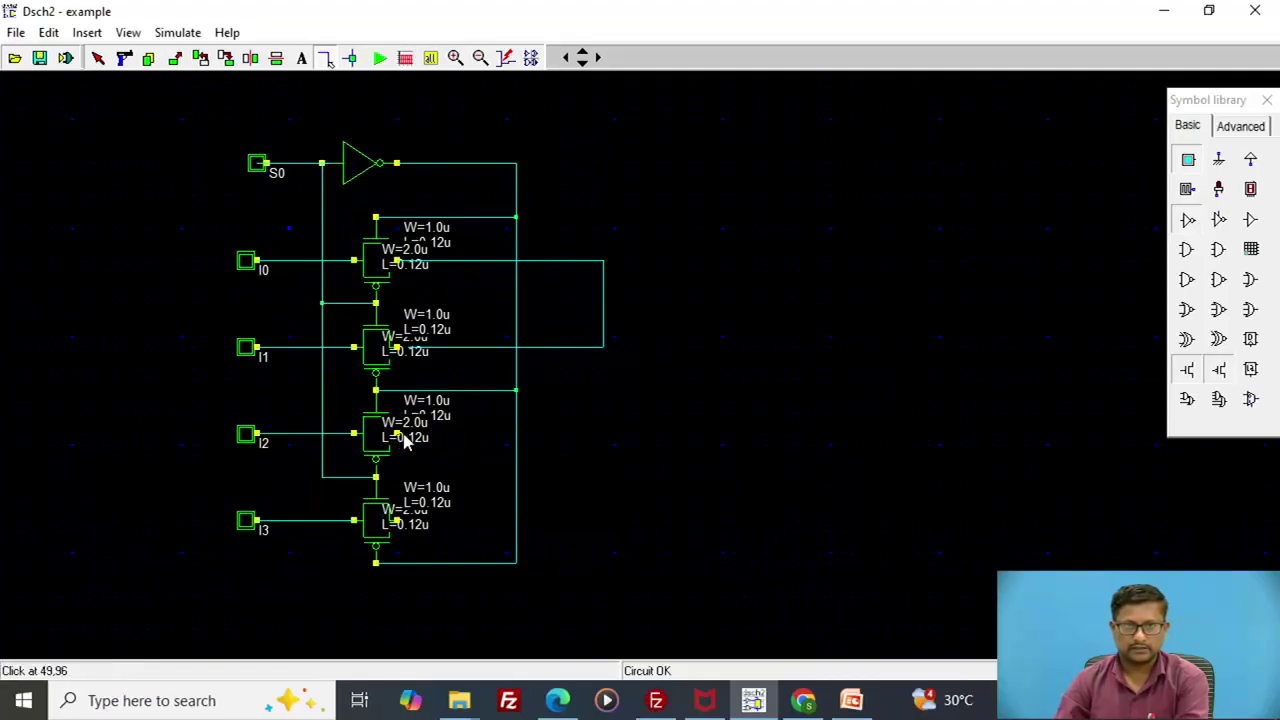
pyautogui.click(603, 435)
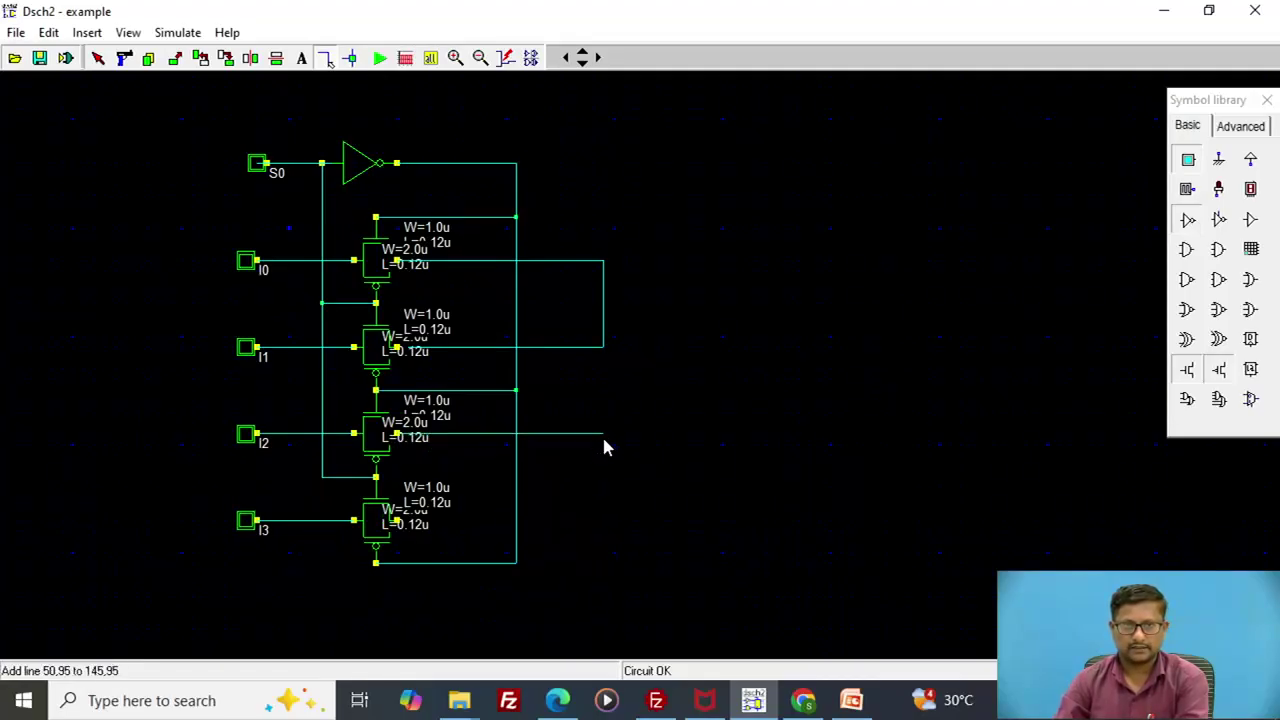
pyautogui.click(401, 522)
pyautogui.click(603, 520)
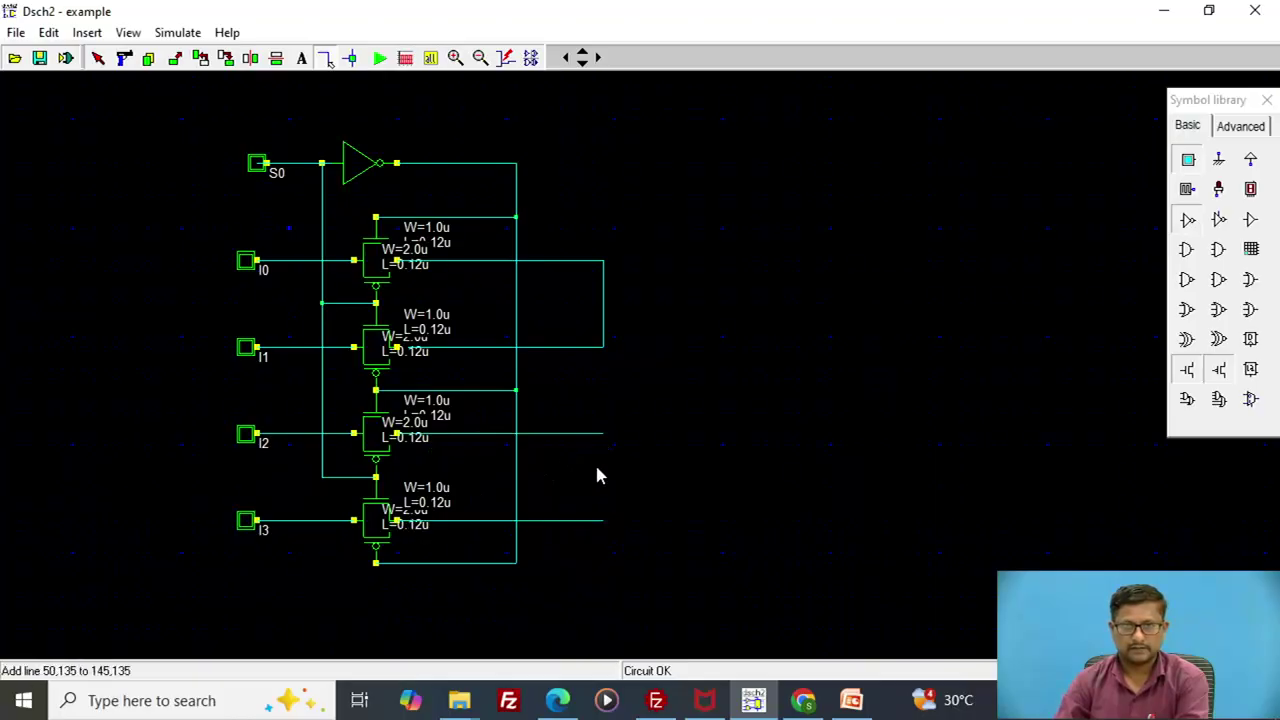
pyautogui.click(601, 436)
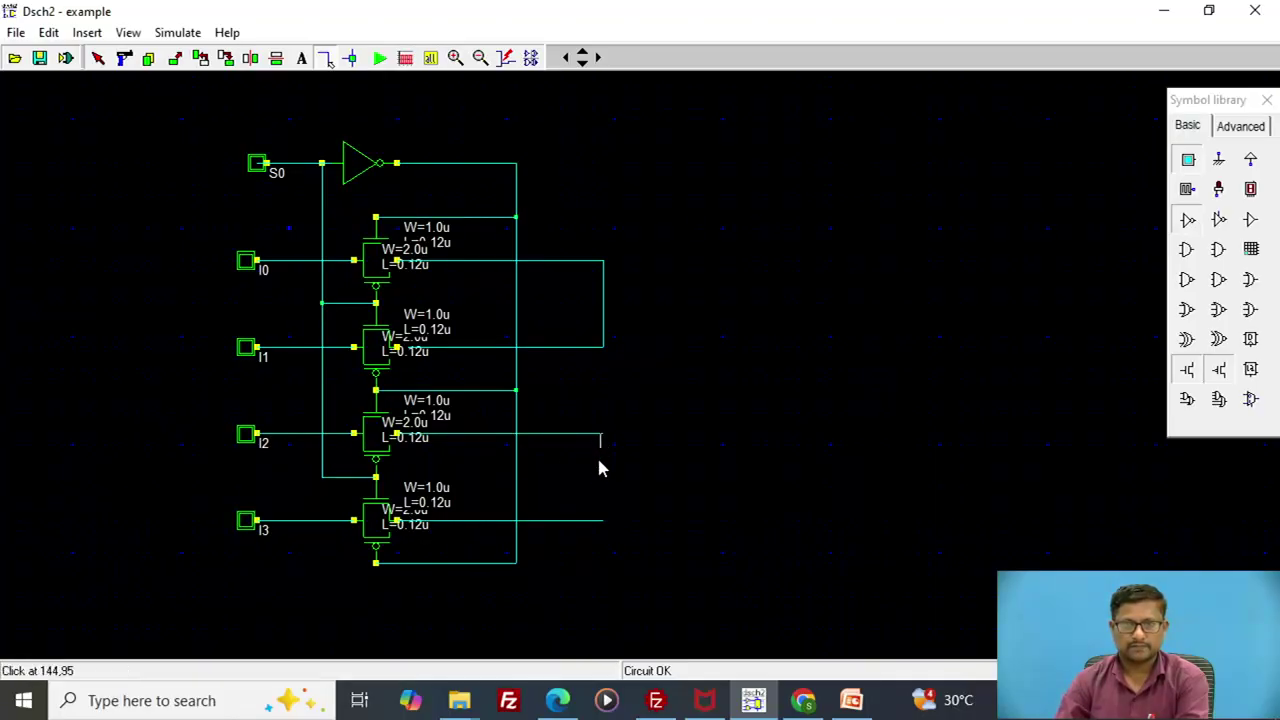
pyautogui.click(603, 520)
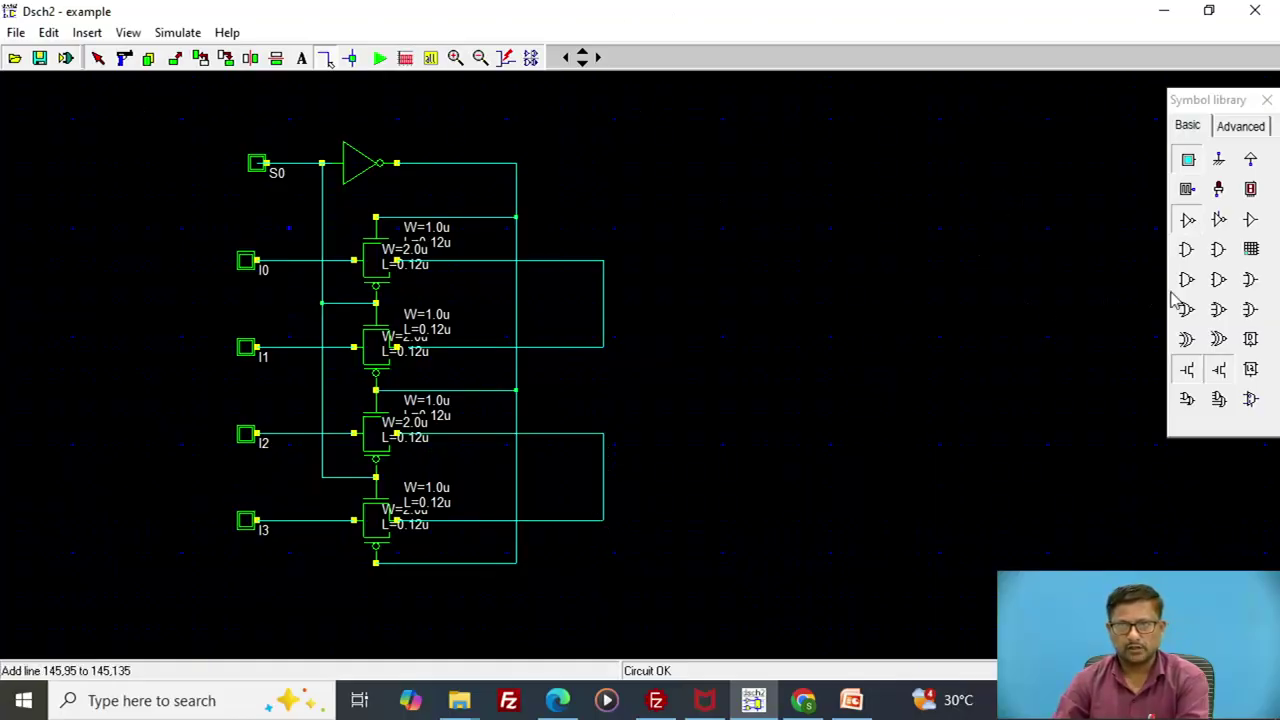
# Place an nMOS transistor to the right of the joined I0/I1 outputs and rotate it right so its gate points up.
pyautogui.click(1187, 372)
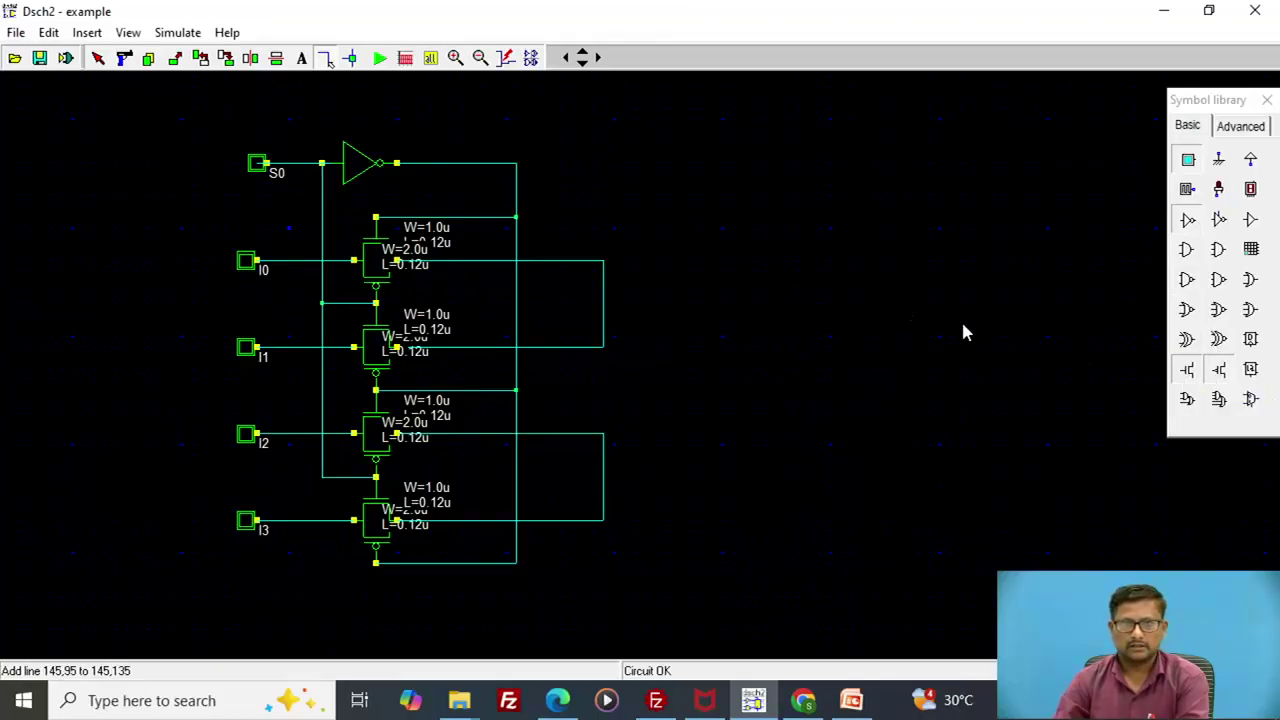
pyautogui.click(1187, 372)
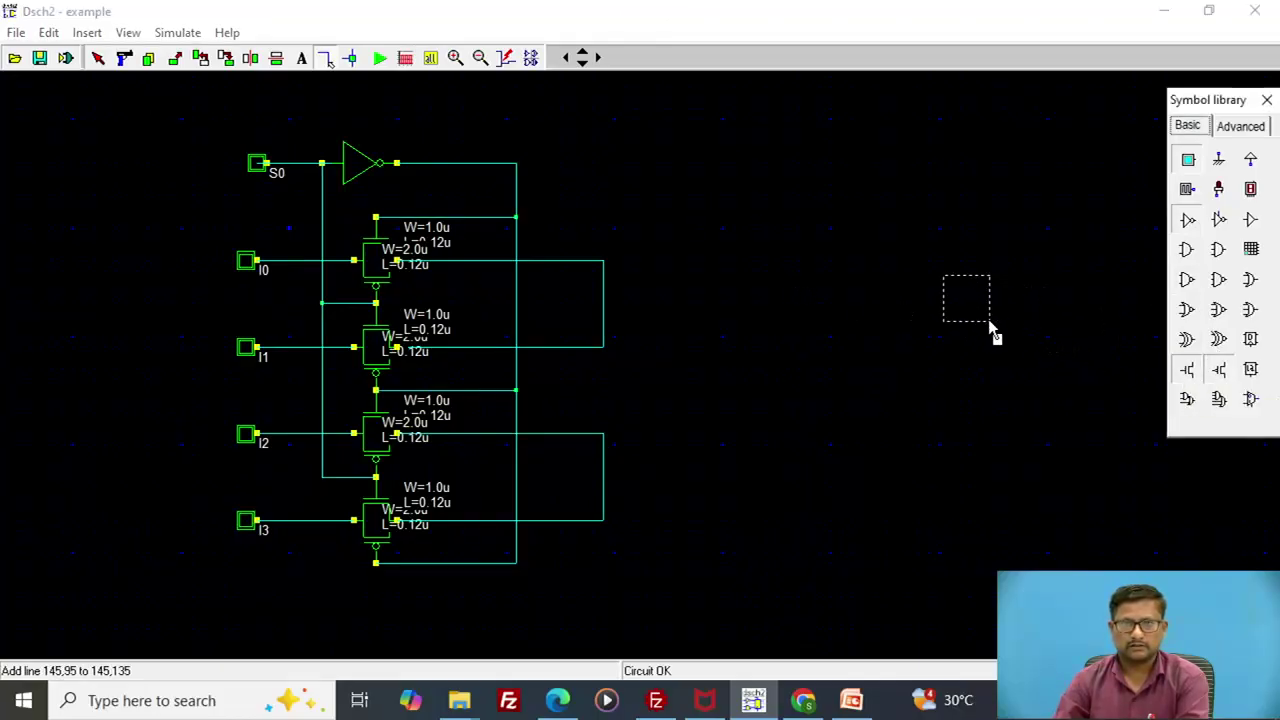
pyautogui.click(810, 280)
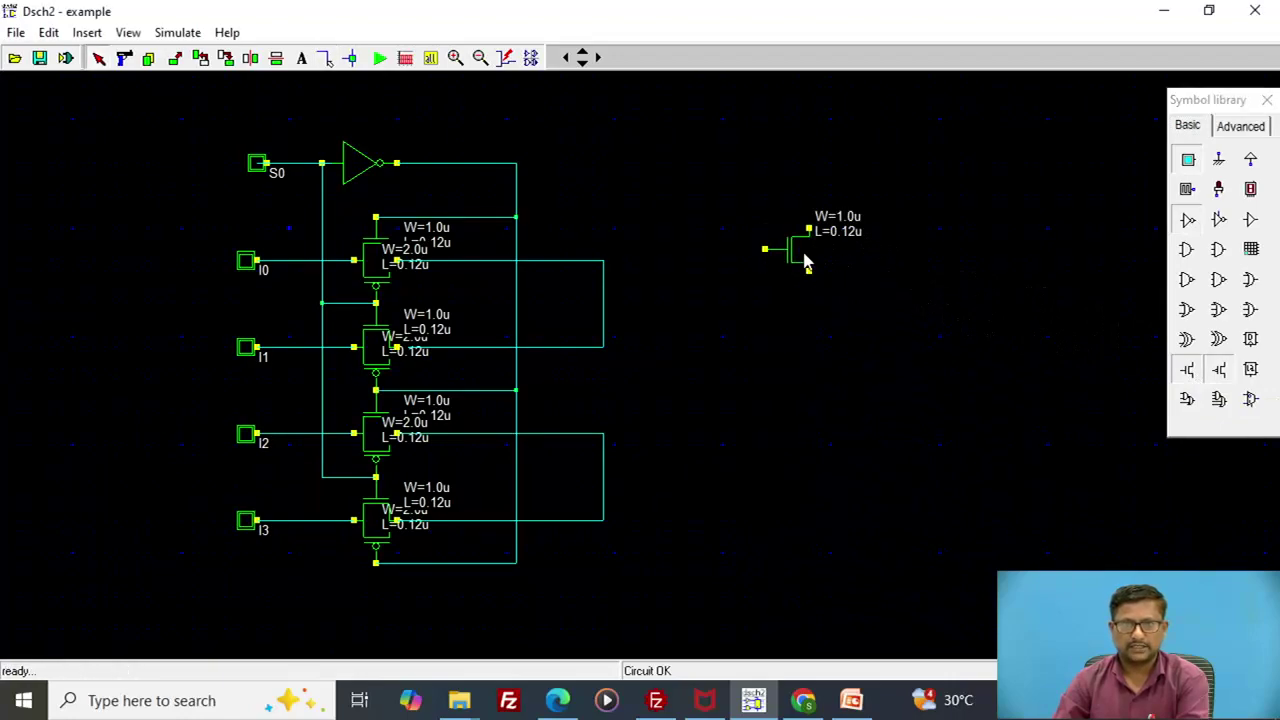
pyautogui.click(224, 63)
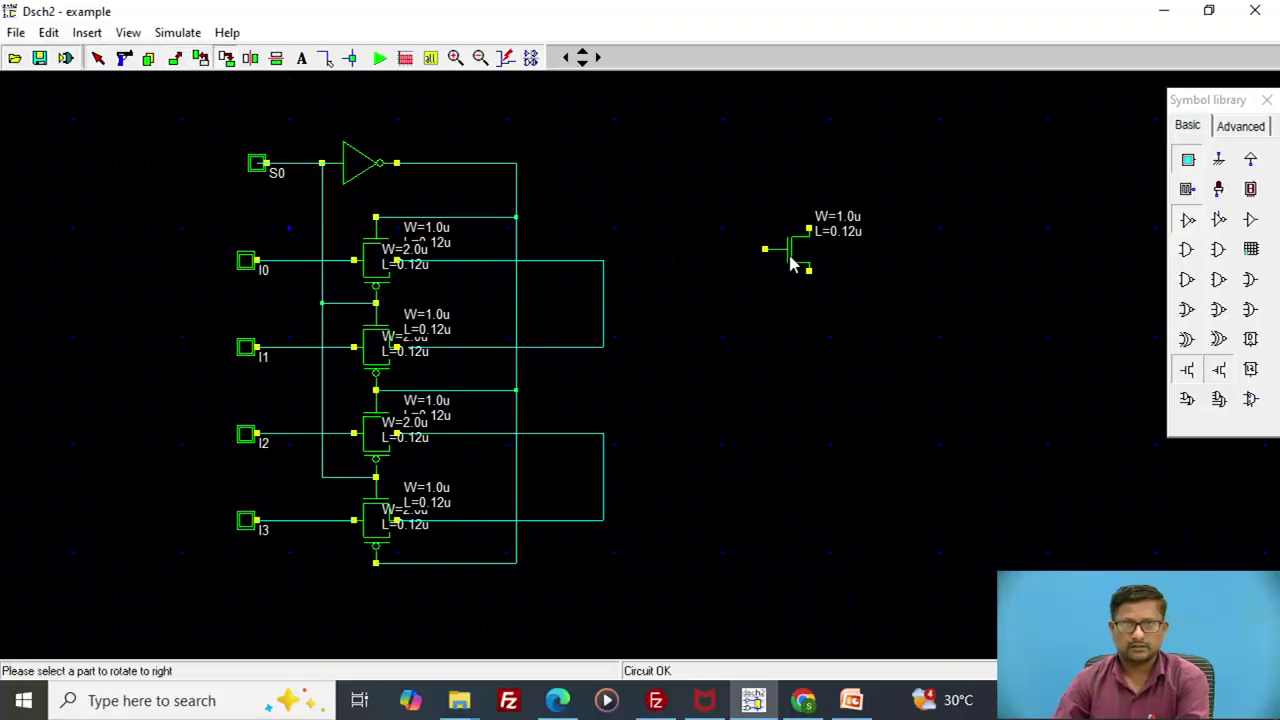
pyautogui.click(790, 263)
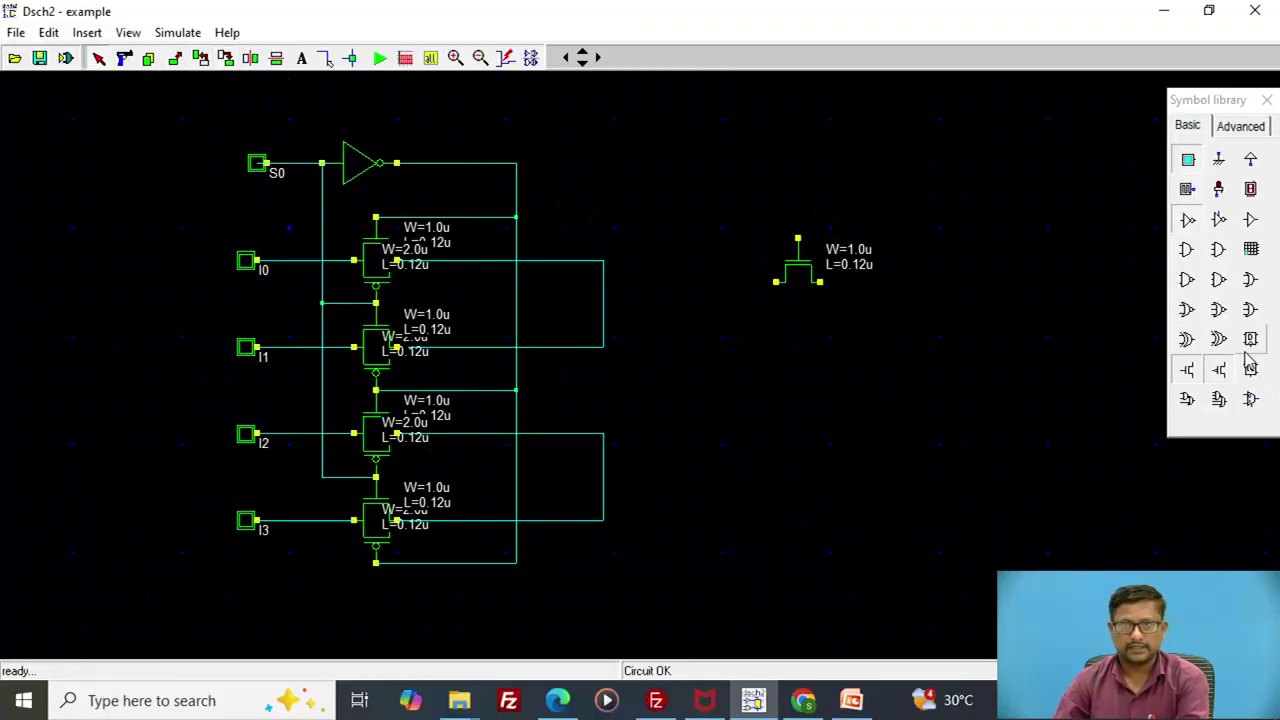
# Place a pMOS transistor below the separate nMOS and rotate it left so its gate points down.
pyautogui.moveTo(1219, 370); pyautogui.dragTo(829, 371)
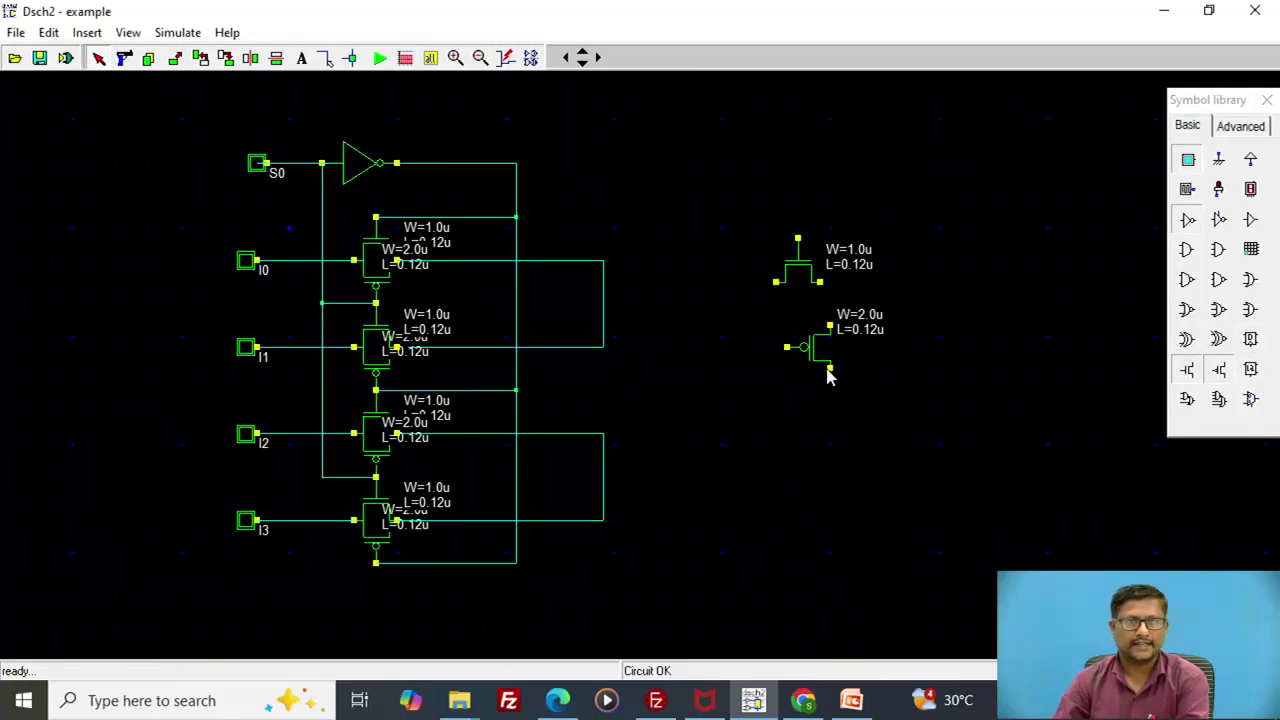
pyautogui.click(200, 60)
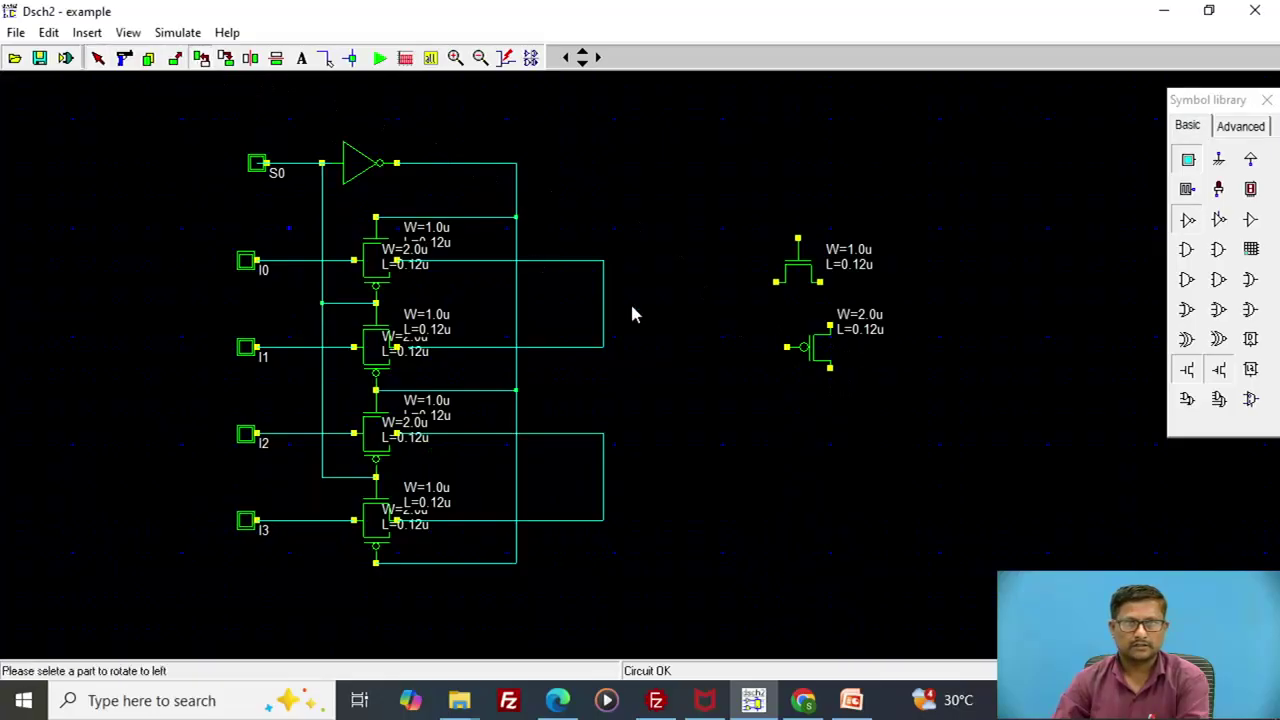
pyautogui.click(817, 366)
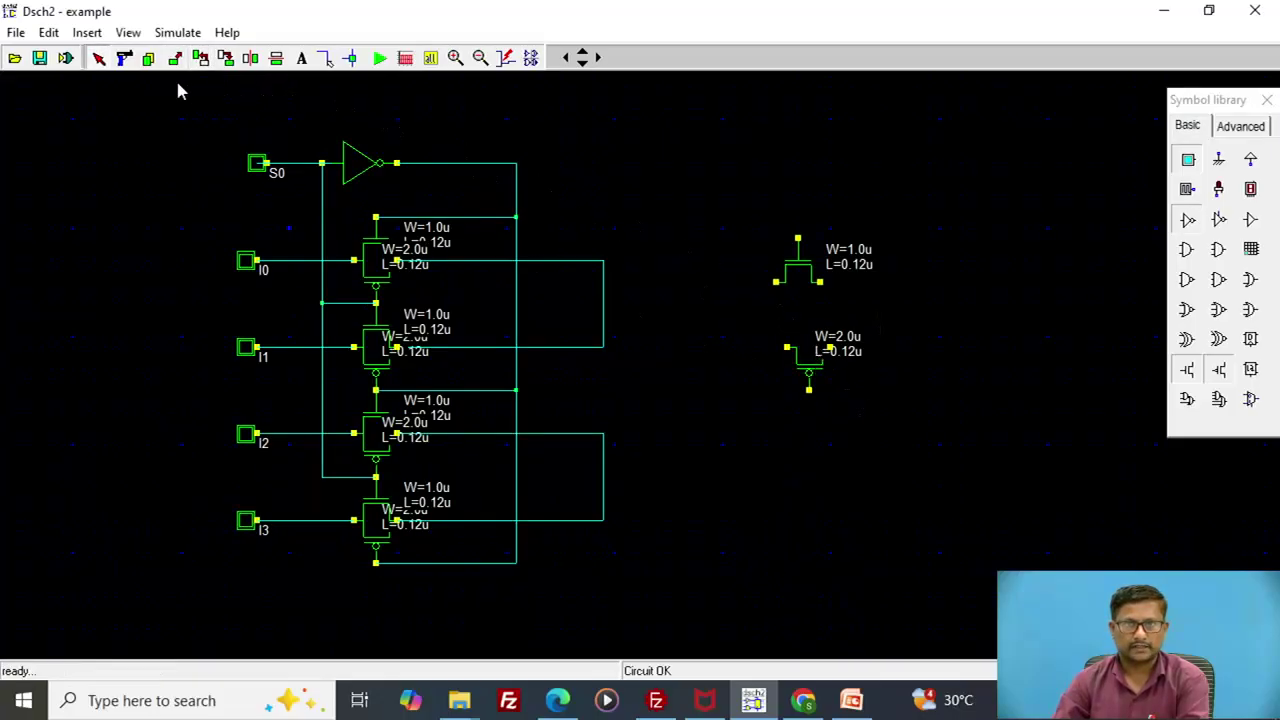
# Copy the rotated pMOS onto the nMOS to form a transmission gate, and delete the original pMOS below.
pyautogui.click(148, 60)
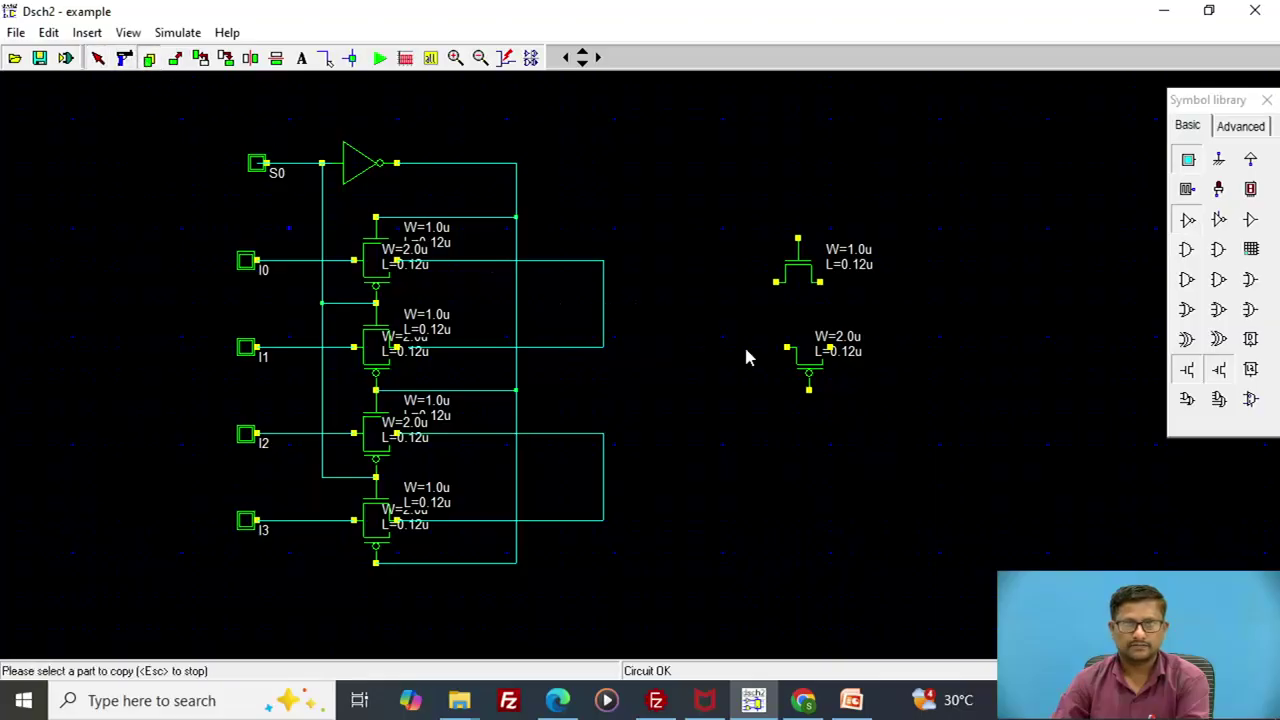
pyautogui.moveTo(757, 321); pyautogui.dragTo(868, 338)
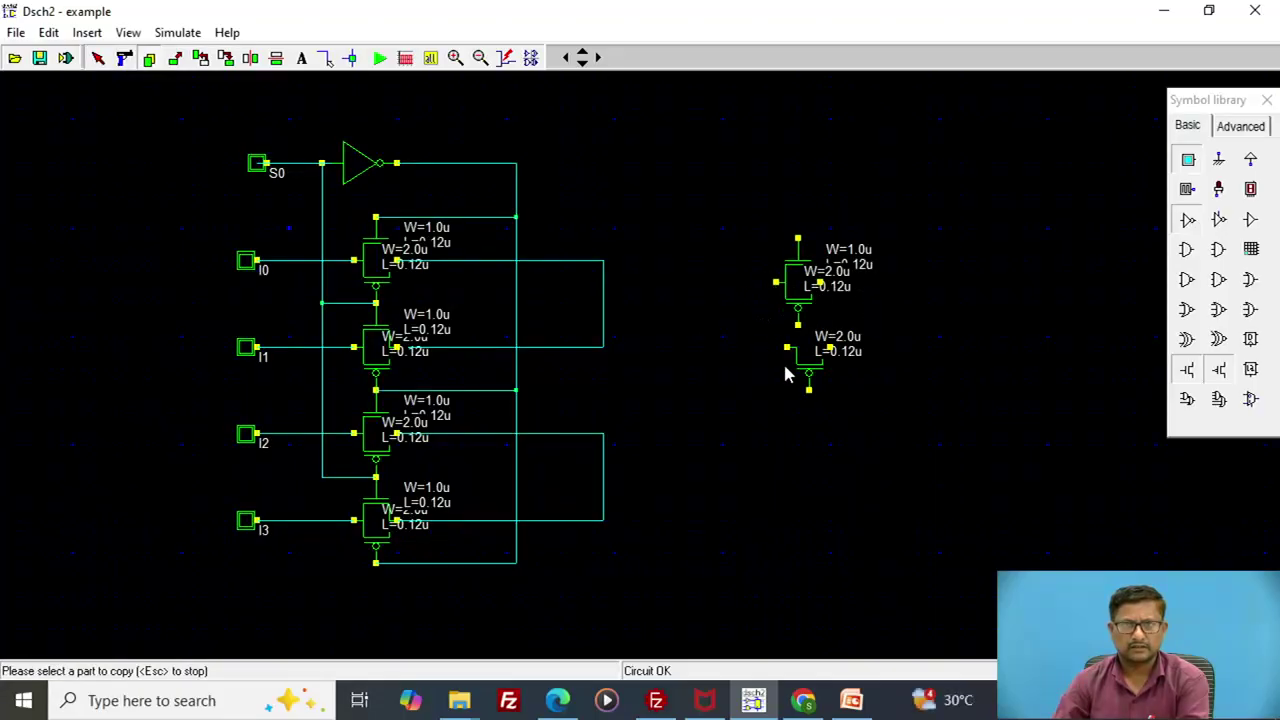
pyautogui.click(124, 58)
pyautogui.click(838, 383)
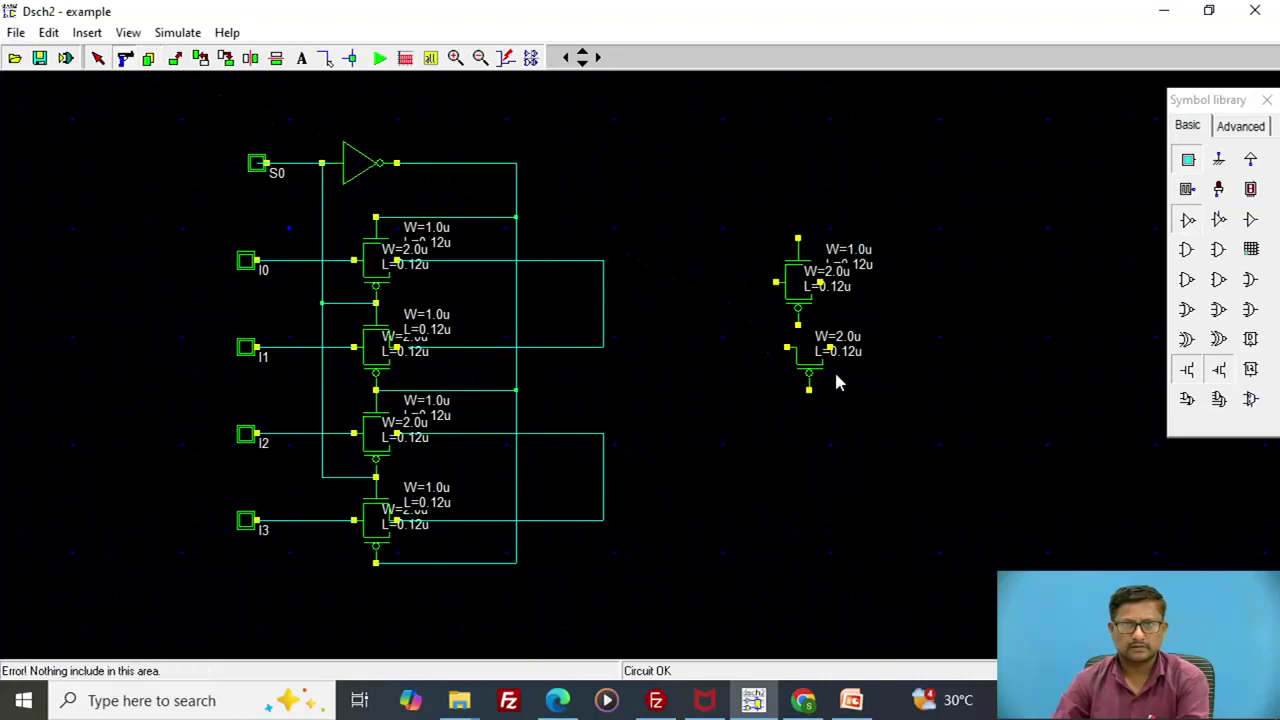
pyautogui.click(126, 60)
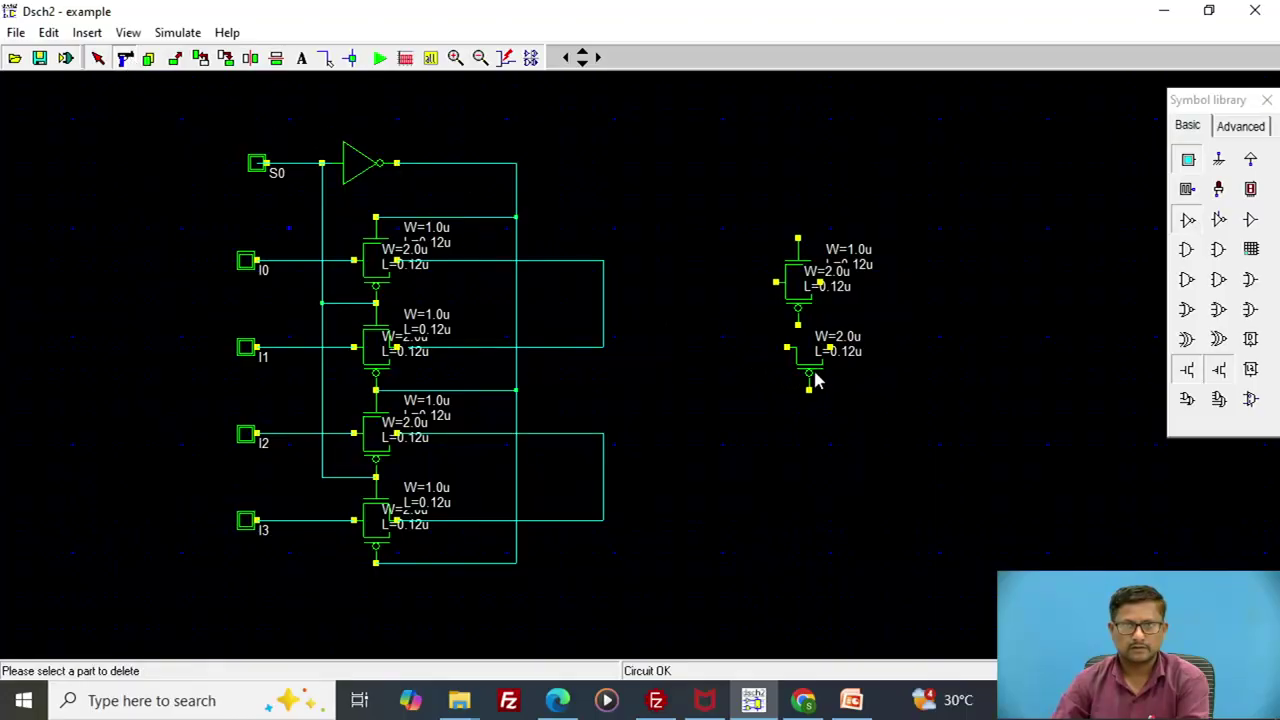
pyautogui.click(815, 379)
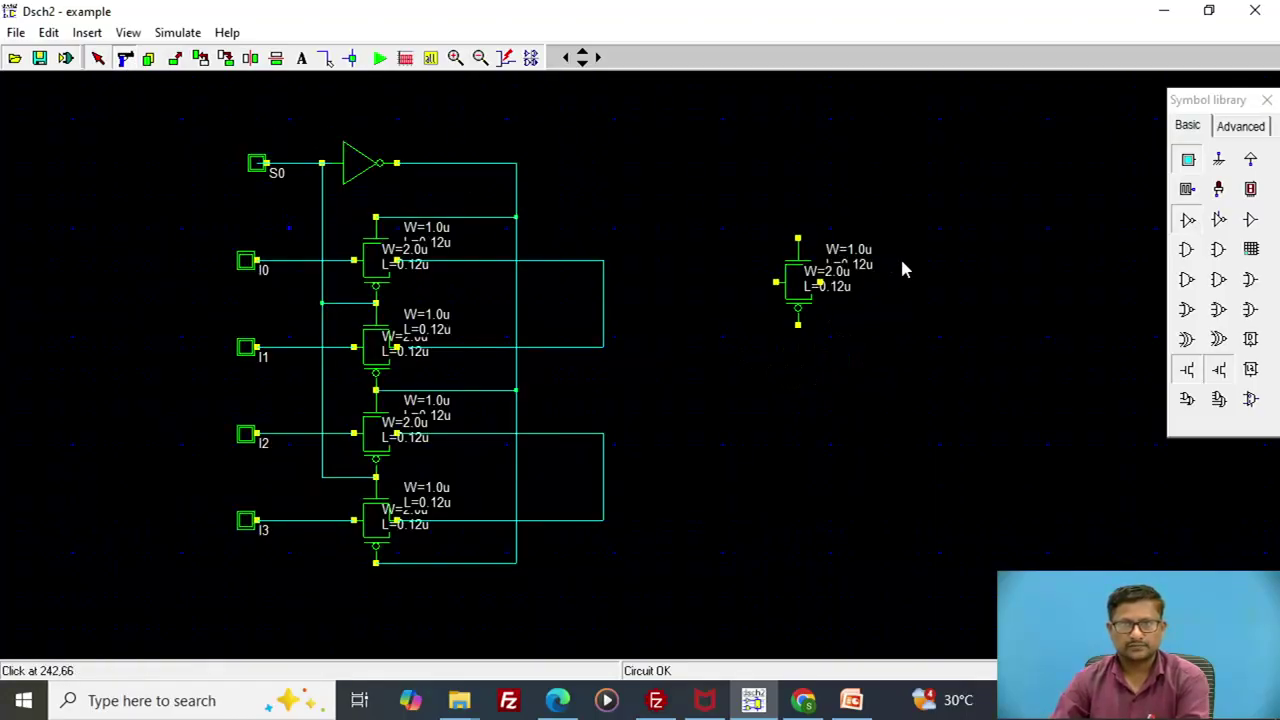
# Copy the new transmission gate straight down, level with the middle of the joined I2/I3 output wire.
pyautogui.click(148, 58)
pyautogui.click(743, 212)
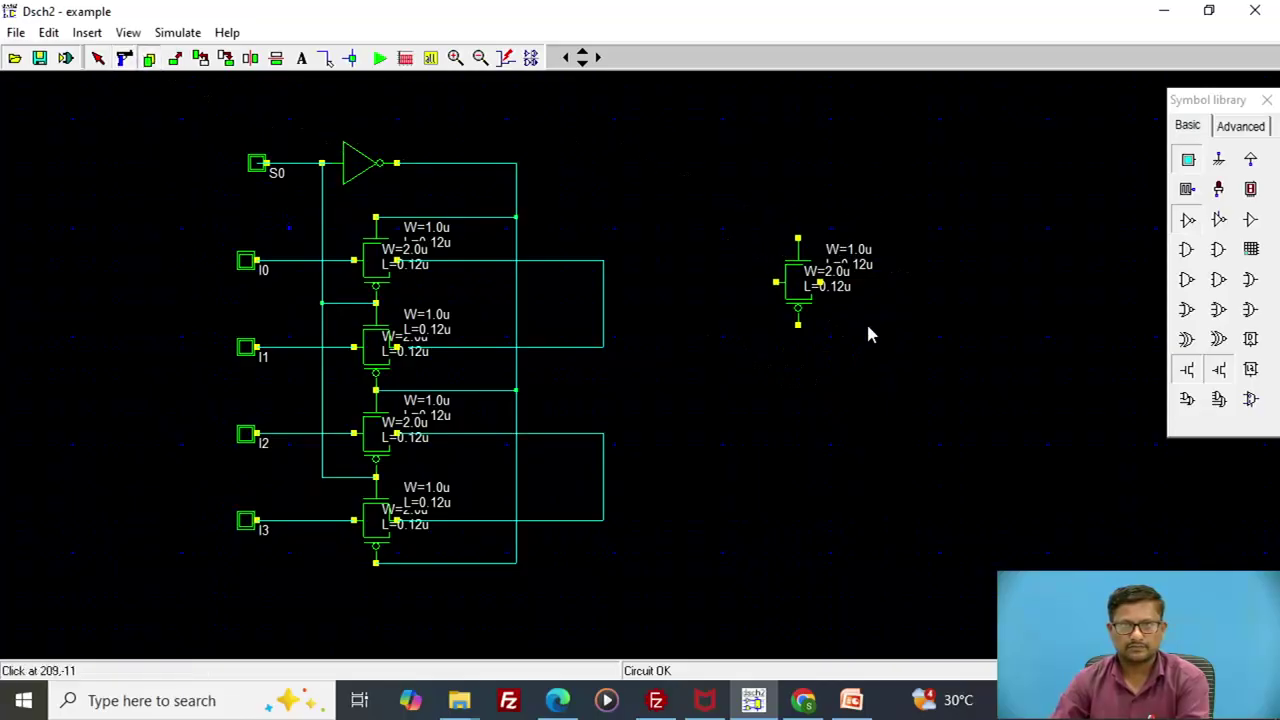
pyautogui.moveTo(743, 212); pyautogui.dragTo(888, 373)
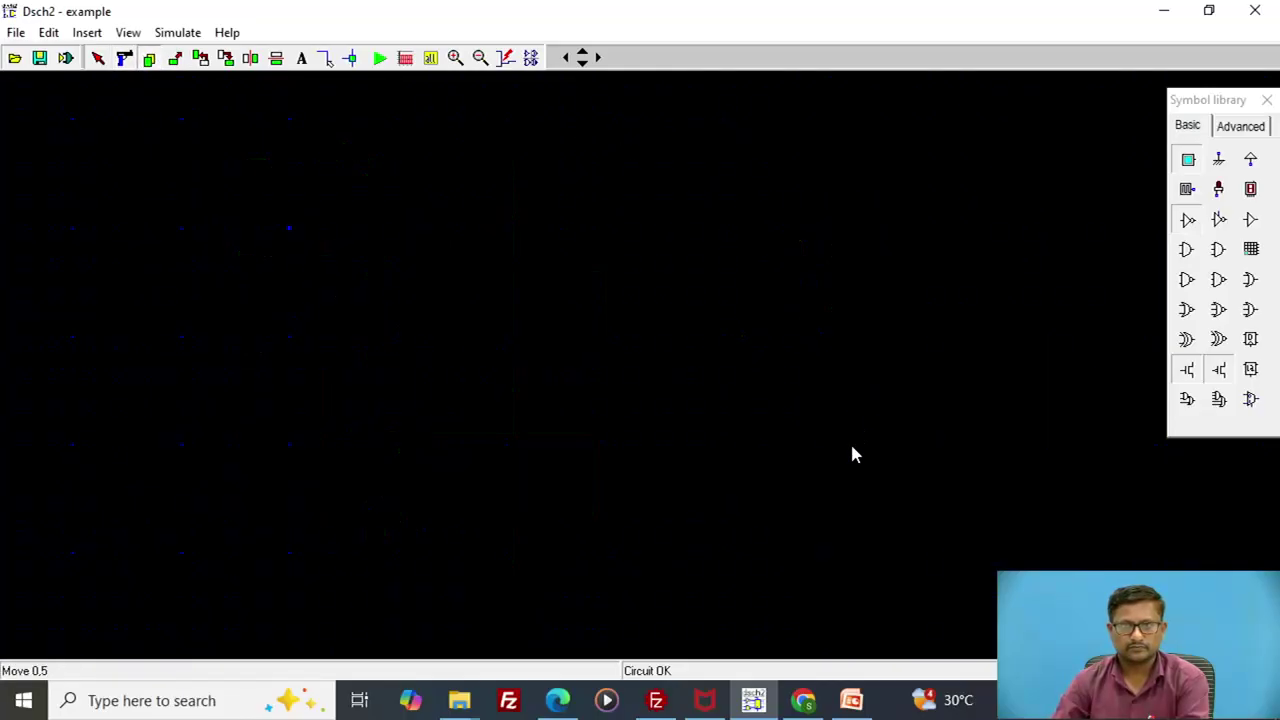
pyautogui.press('Up')
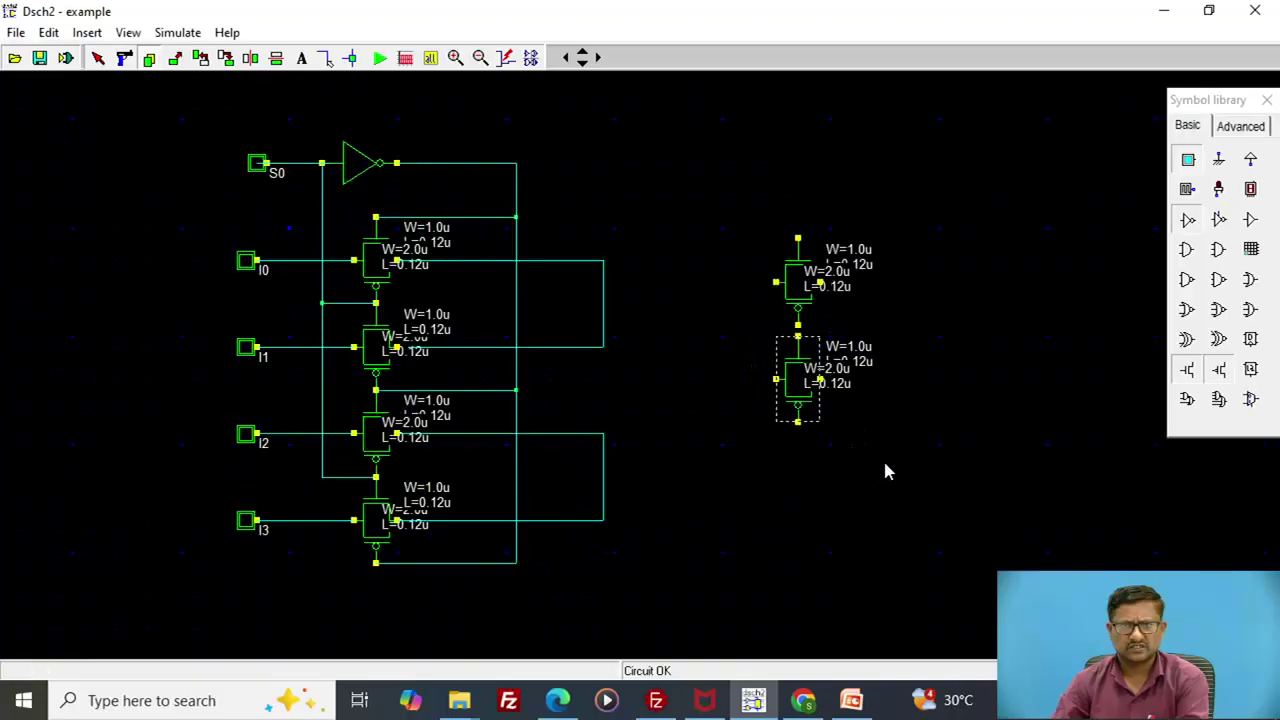
pyautogui.press('Right')
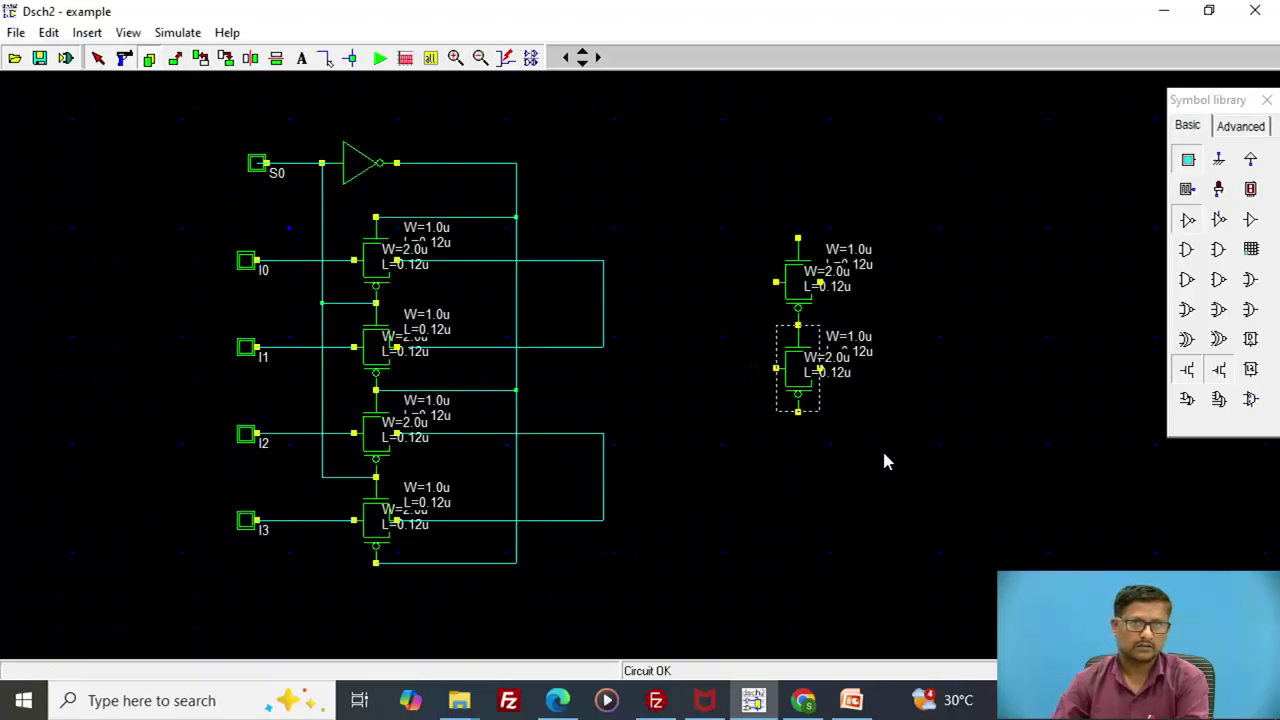
pyautogui.press('Down')
pyautogui.press('Down')
pyautogui.press('Down')
pyautogui.press('Down')
pyautogui.press('Down')
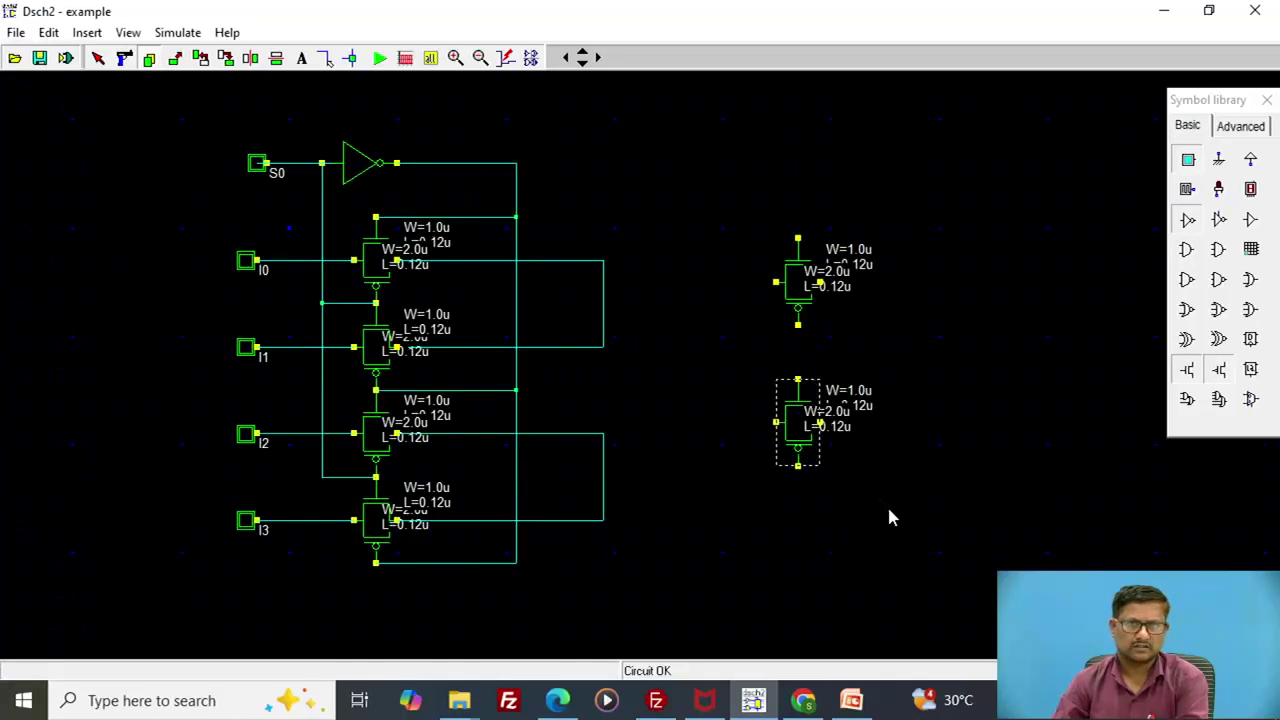
pyautogui.press('Down')
pyautogui.press('Right')
pyautogui.press('Down')
pyautogui.press('Down')
pyautogui.press('Down')
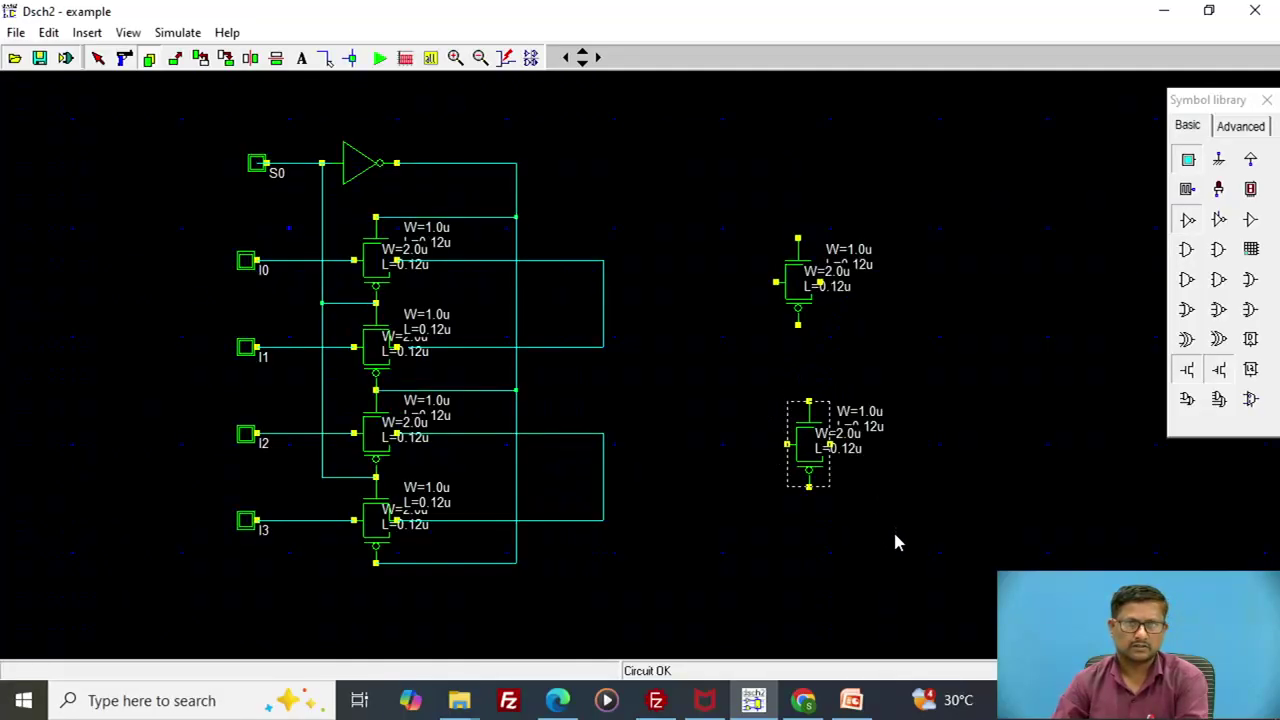
pyautogui.press('Left')
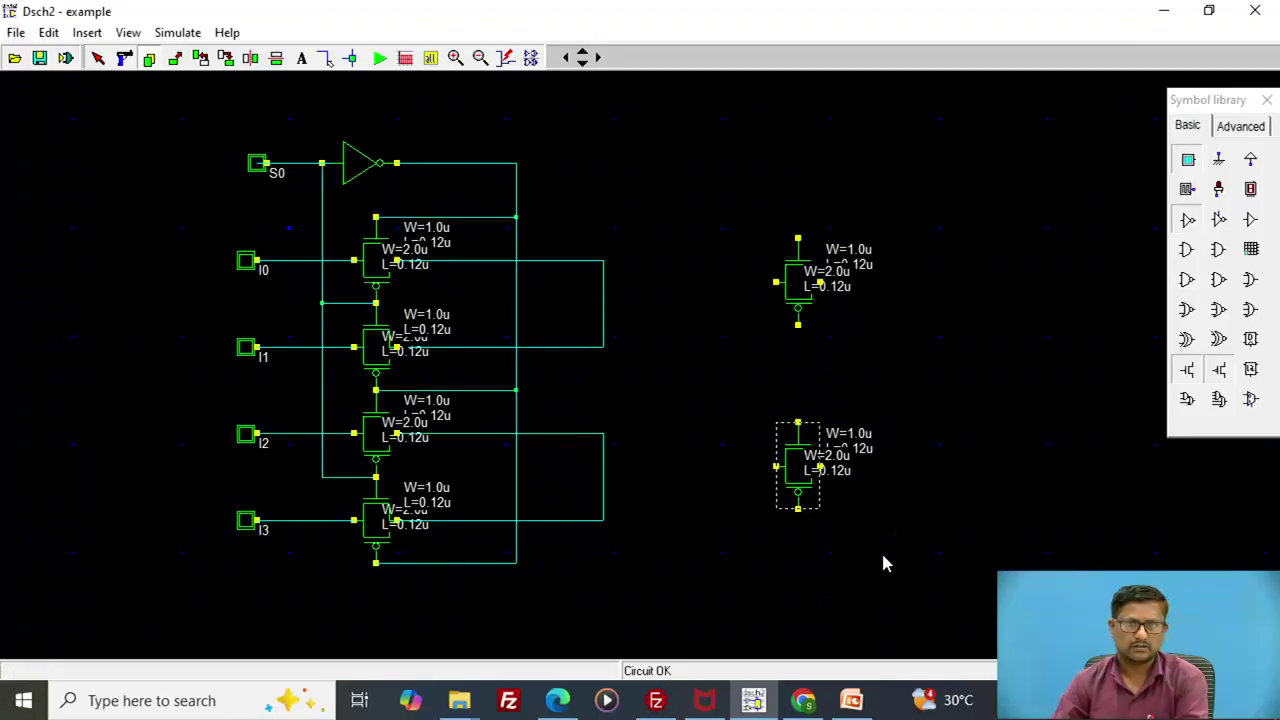
pyautogui.press('Down')
pyautogui.click(879, 569)
pyautogui.hotkey('ctrl', 'c')
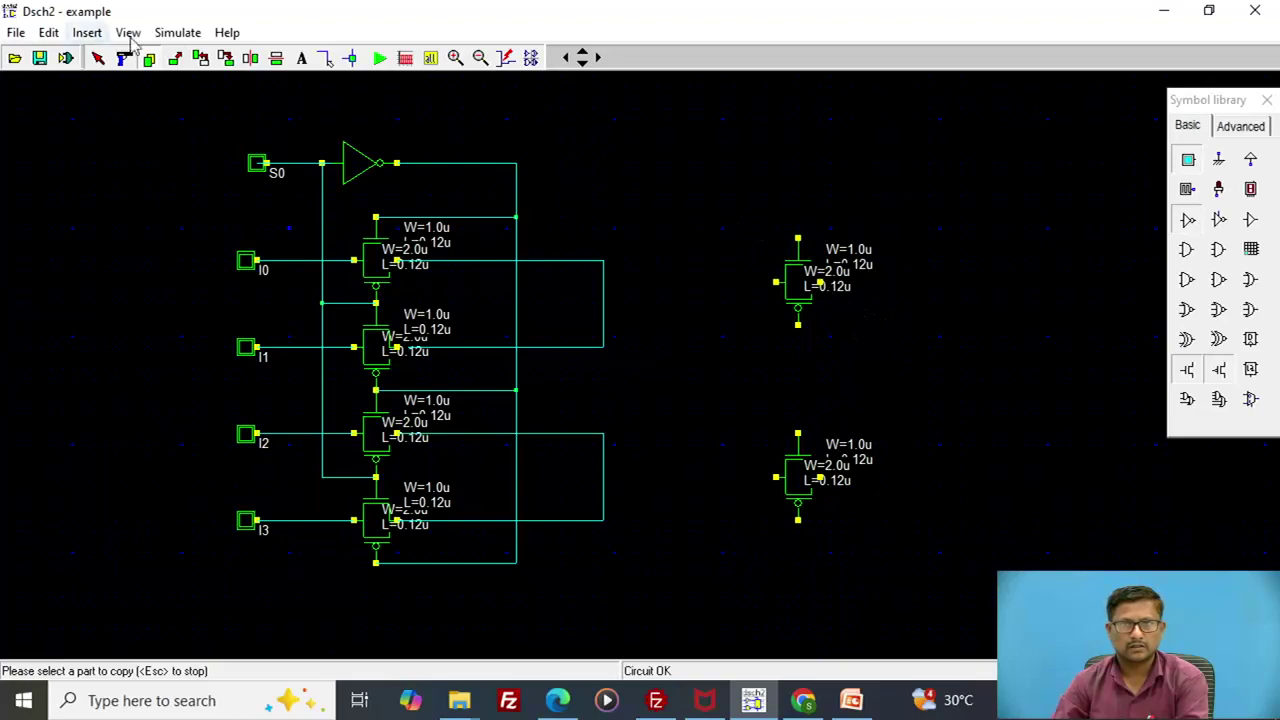
# Move the upper second-stage transmission gate down, level with the middle of the joined I0/I1 output wire.
pyautogui.click(175, 60)
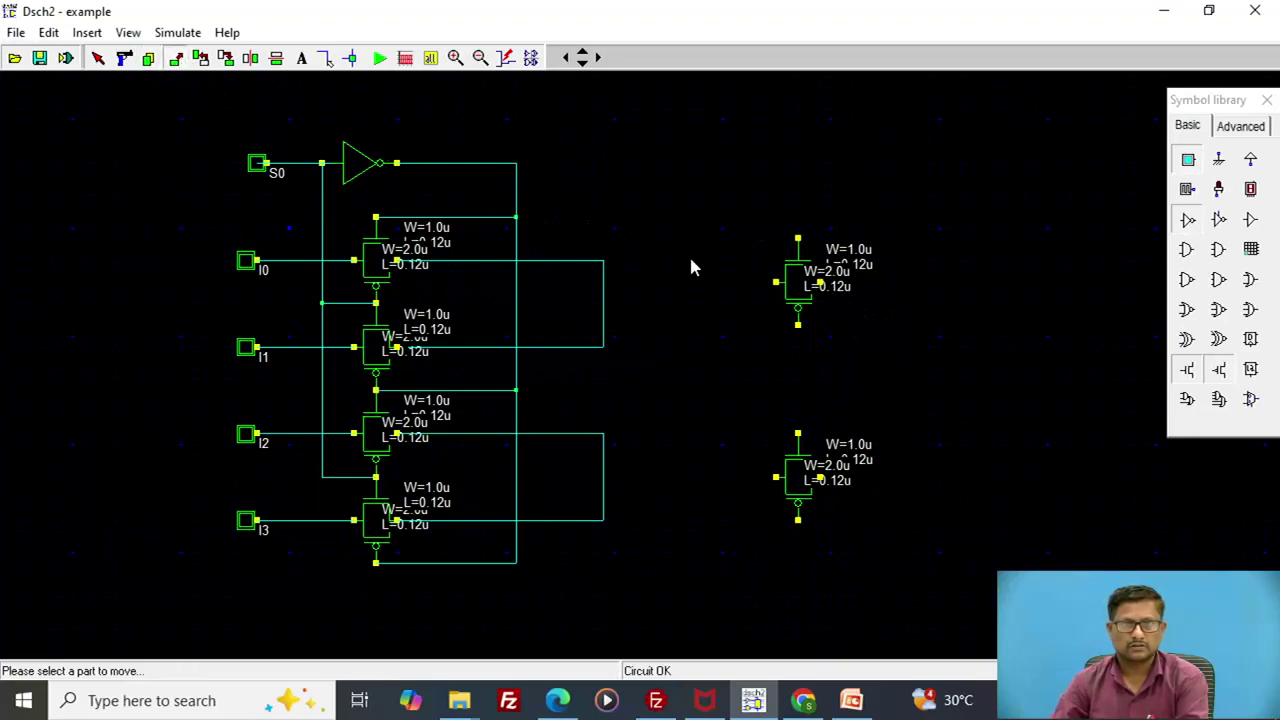
pyautogui.click(771, 210)
pyautogui.click(891, 359)
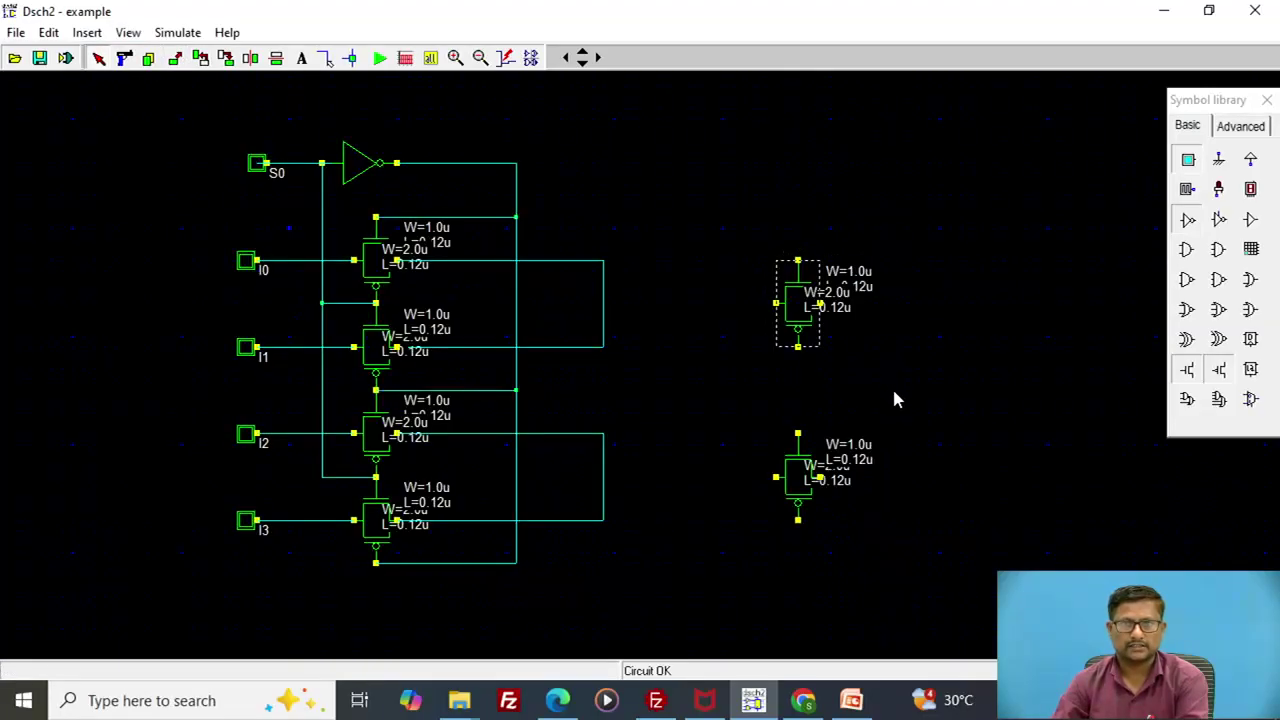
pyautogui.click(893, 392)
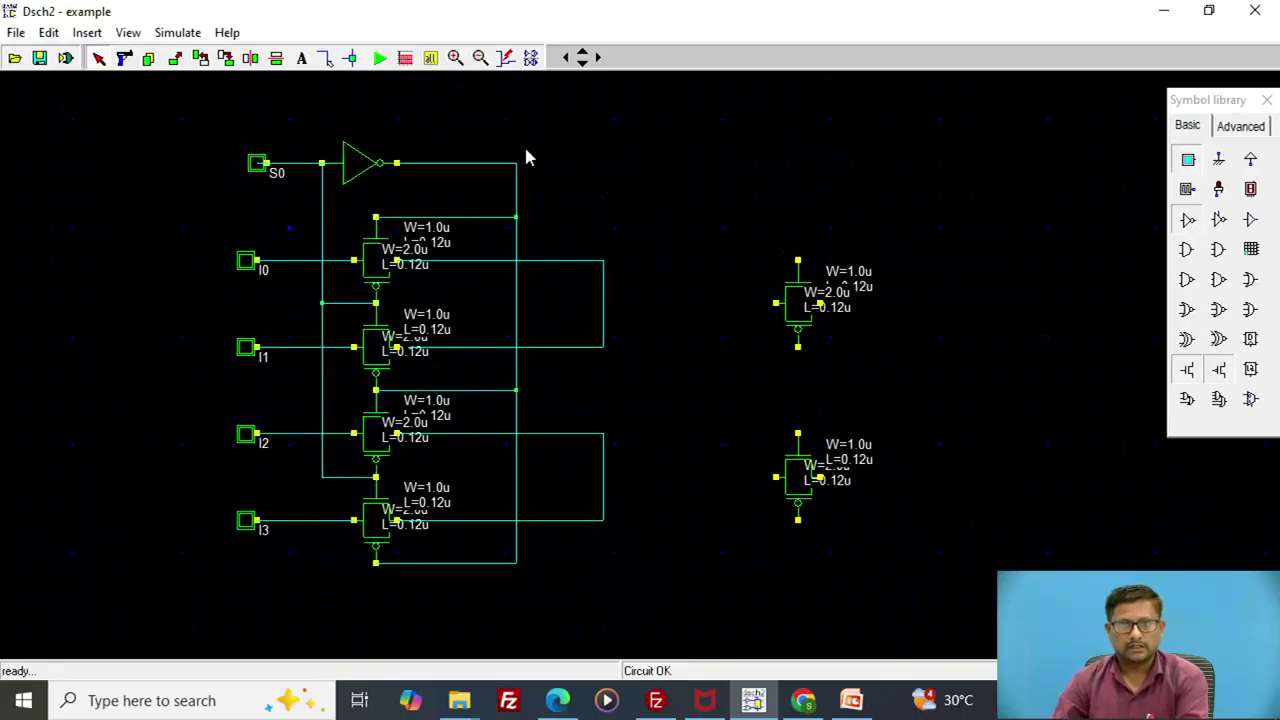
# Wire the two second-stage transmission gates' facing gate pins together and connect their inputs to the joined I0/I1 and I2/I3 outputs.
pyautogui.click(325, 58)
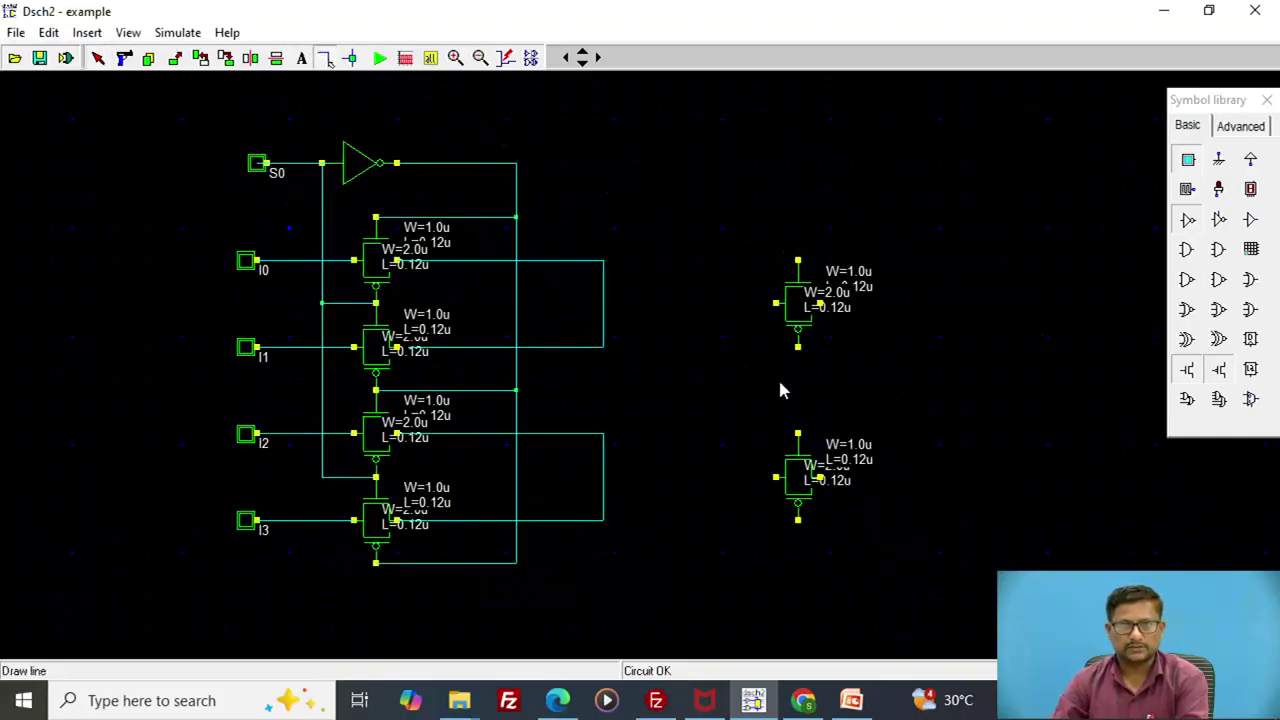
pyautogui.moveTo(798, 358); pyautogui.dragTo(800, 442)
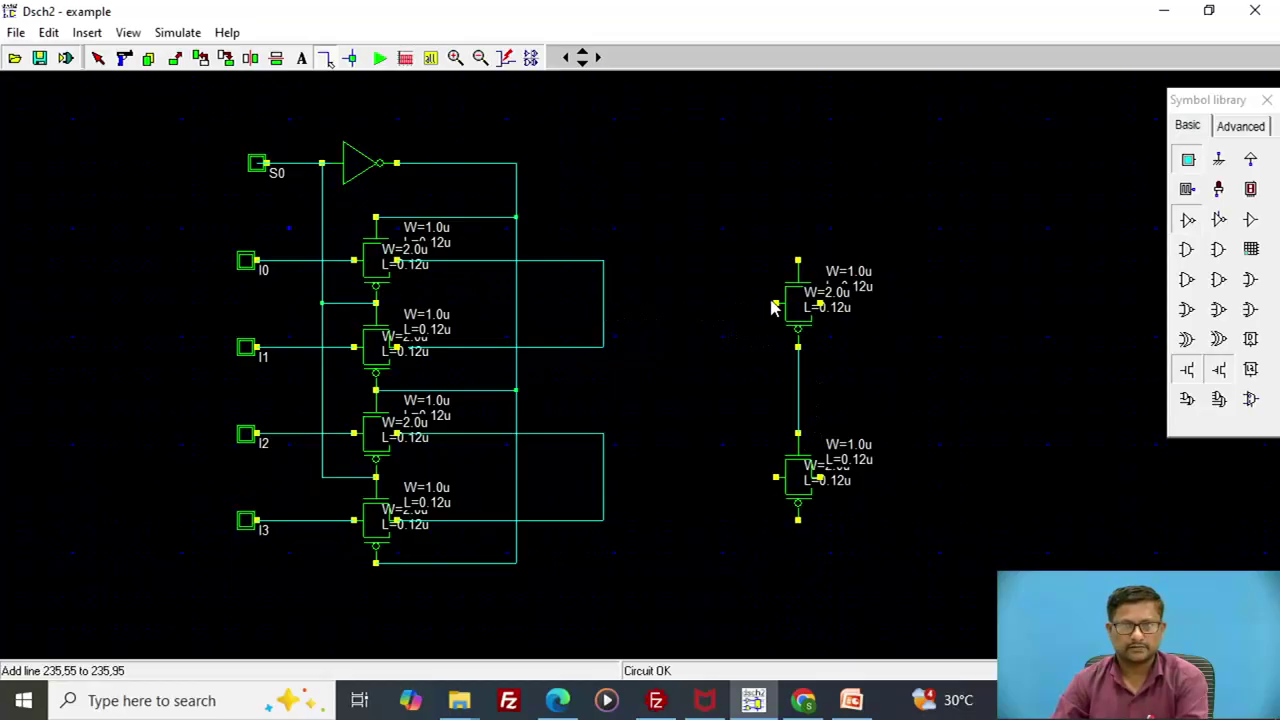
pyautogui.moveTo(776, 304); pyautogui.dragTo(604, 306)
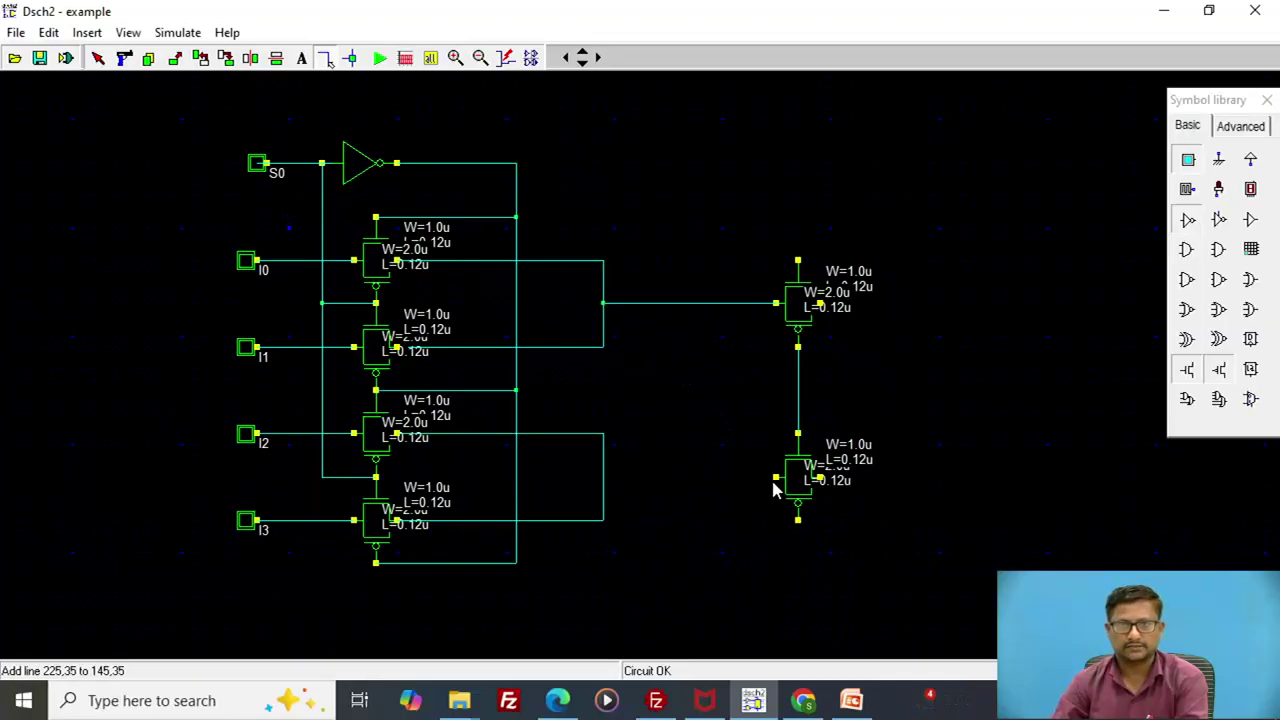
pyautogui.moveTo(777, 480); pyautogui.dragTo(604, 478)
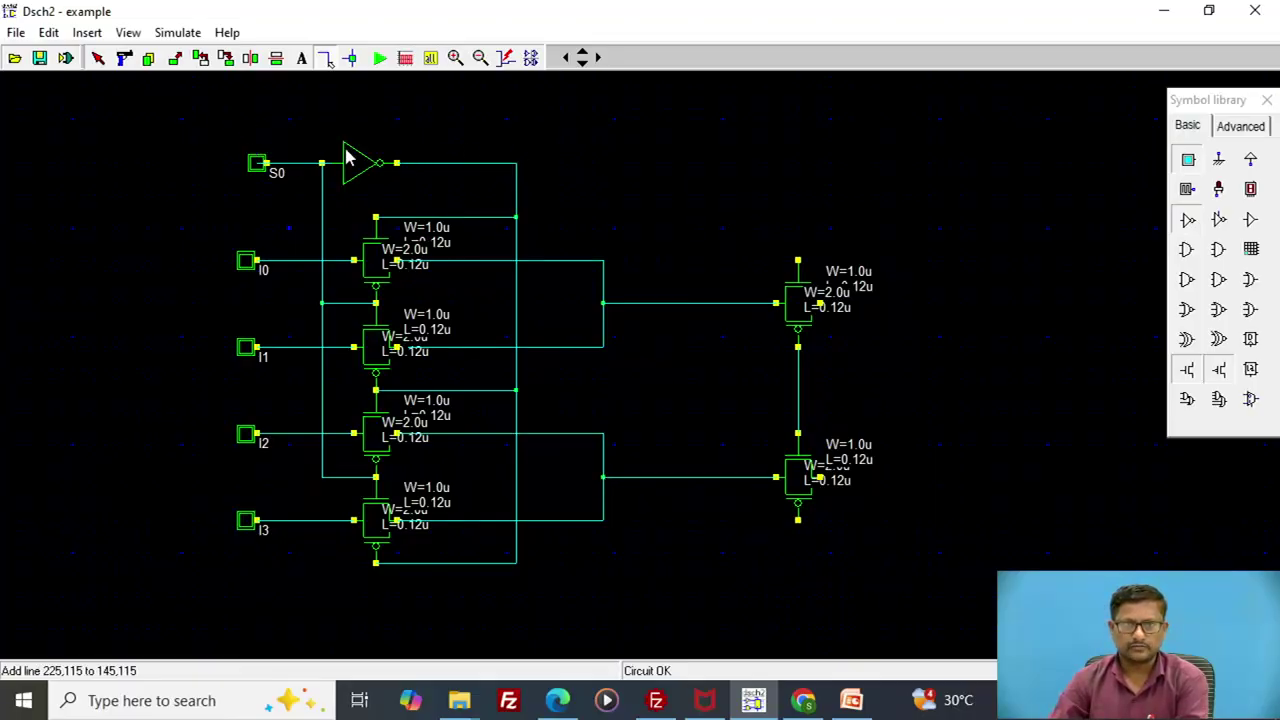
# Copy the S0 input with its inverter and place the copy above the second-stage transmission gates.
pyautogui.click(149, 59)
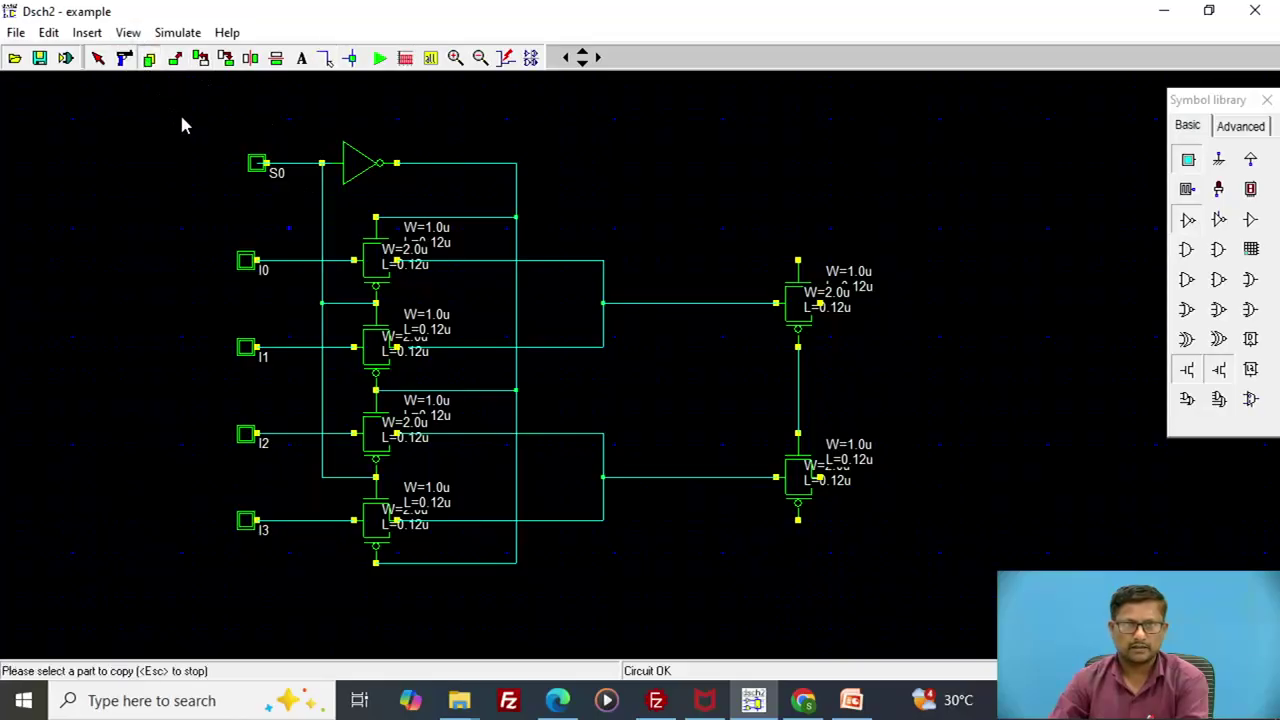
pyautogui.moveTo(207, 117); pyautogui.dragTo(459, 207)
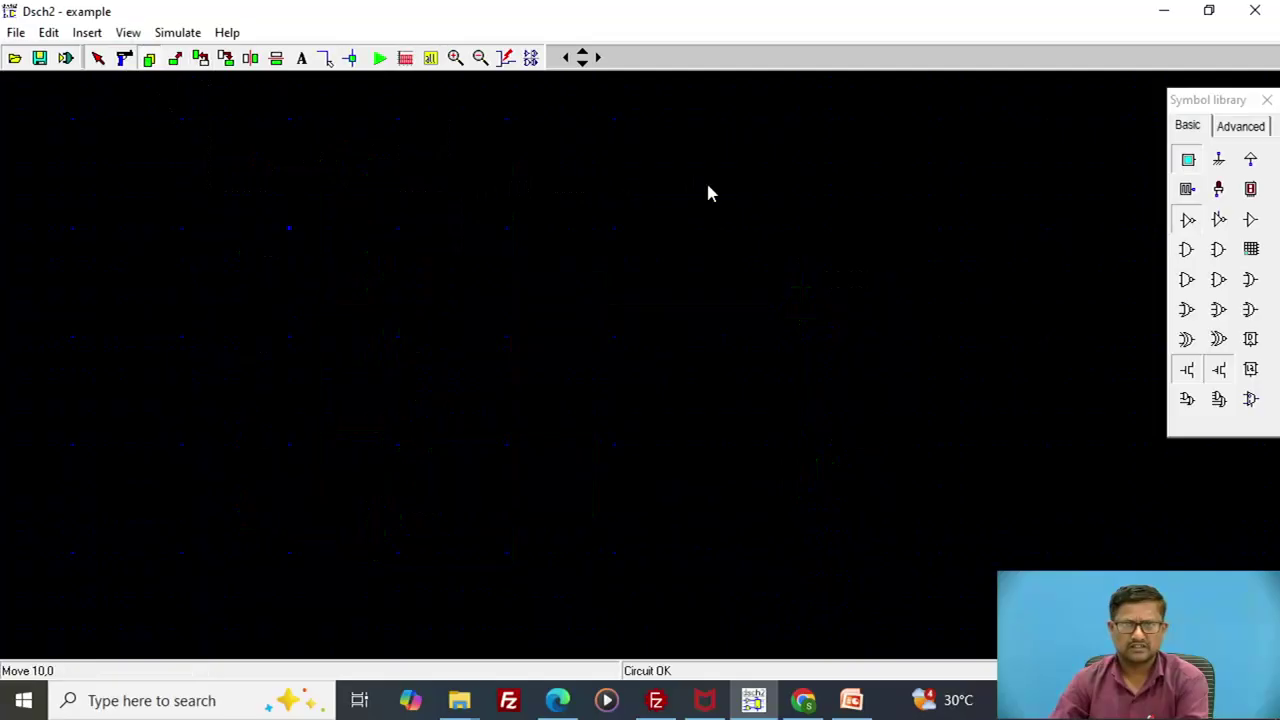
pyautogui.click(698, 218)
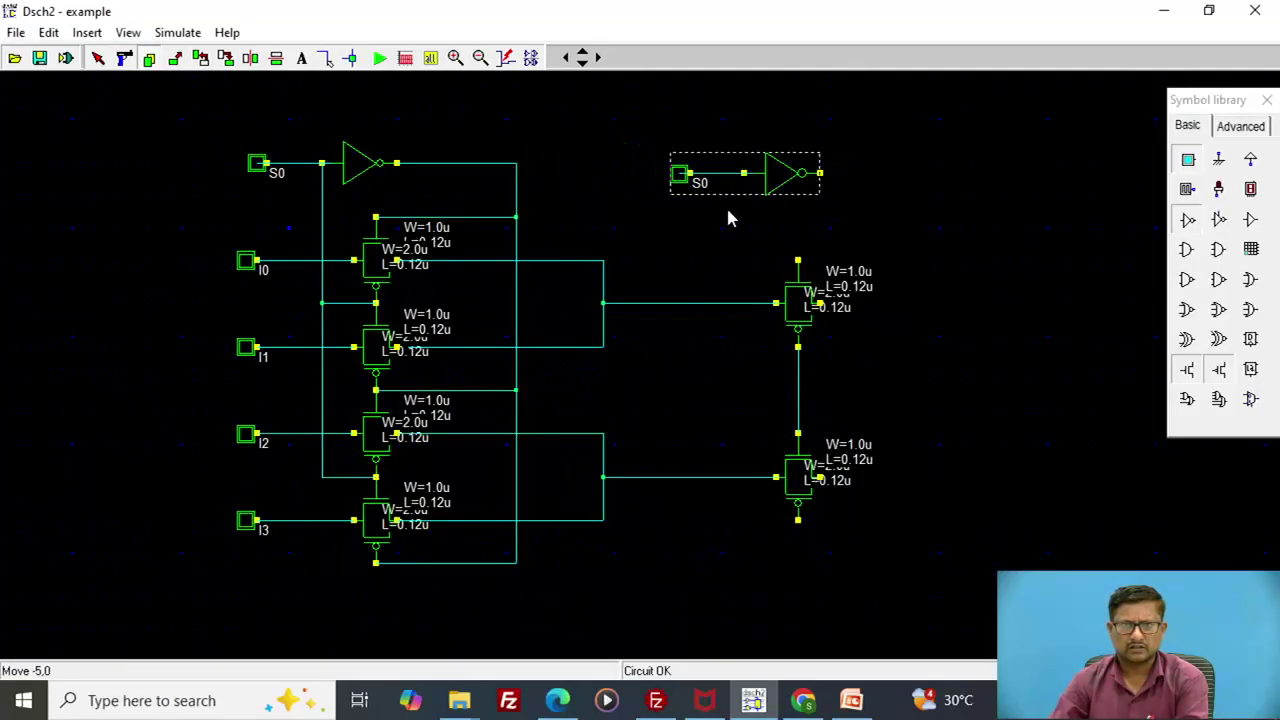
pyautogui.click(728, 218)
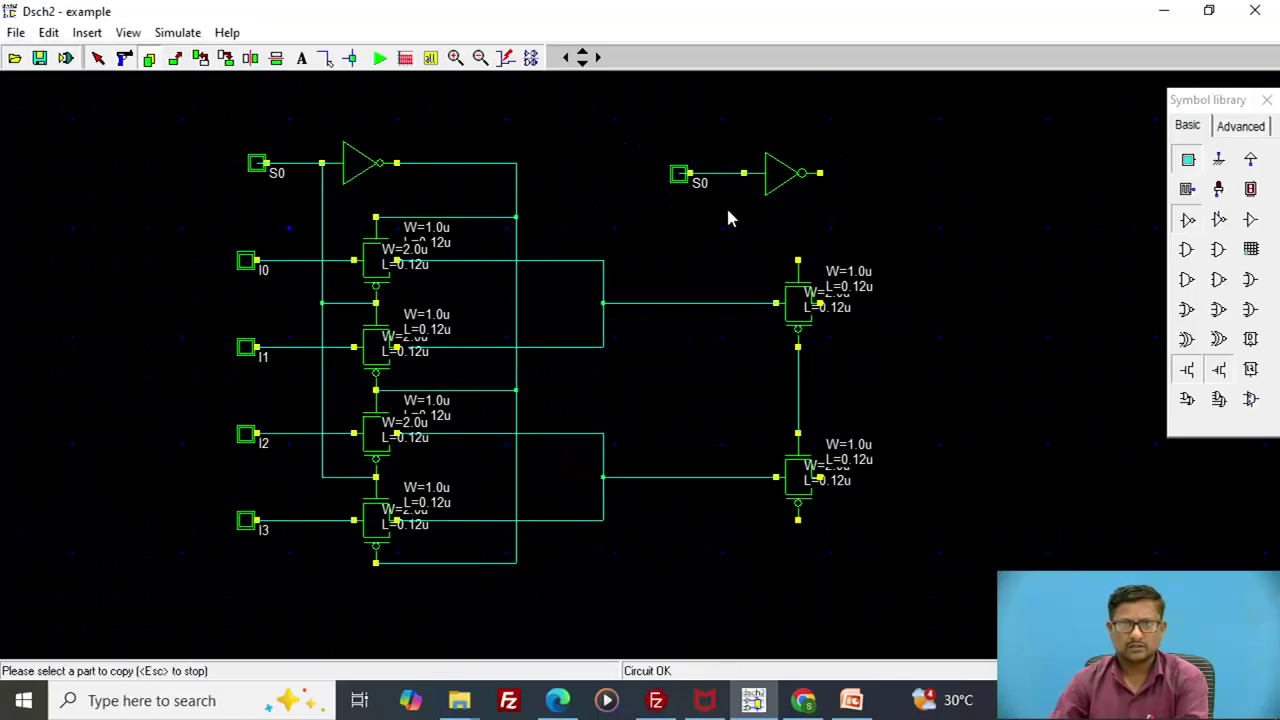
# Rename the copied select input's pin as S1.
pyautogui.doubleClick(686, 183)
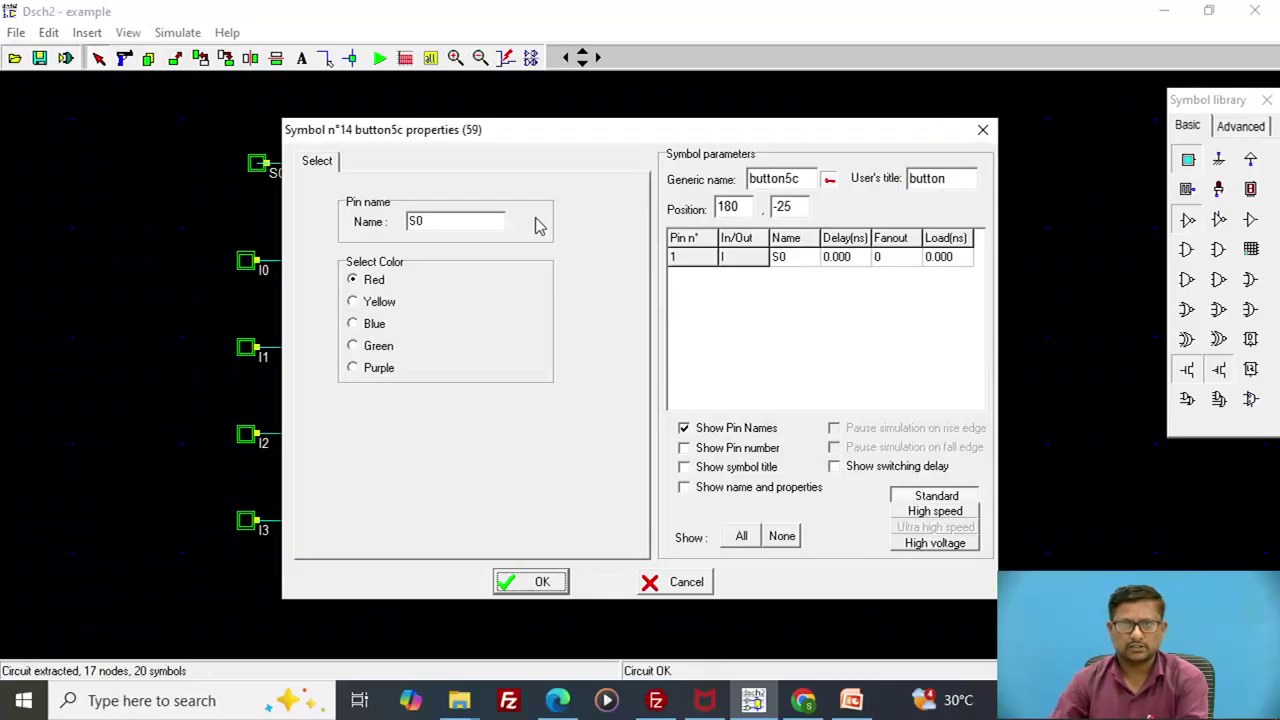
pyautogui.click(425, 219)
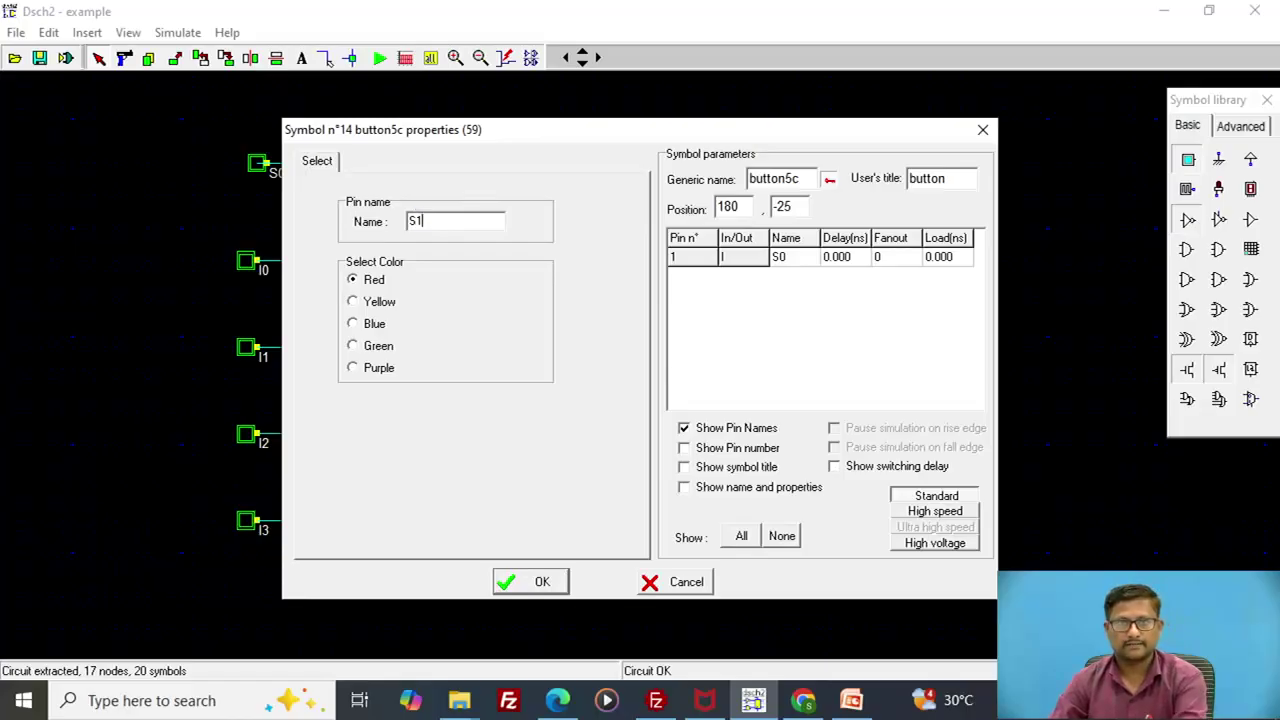
pyautogui.press('BackSpace')
pyautogui.write('1')
pyautogui.click(541, 582)
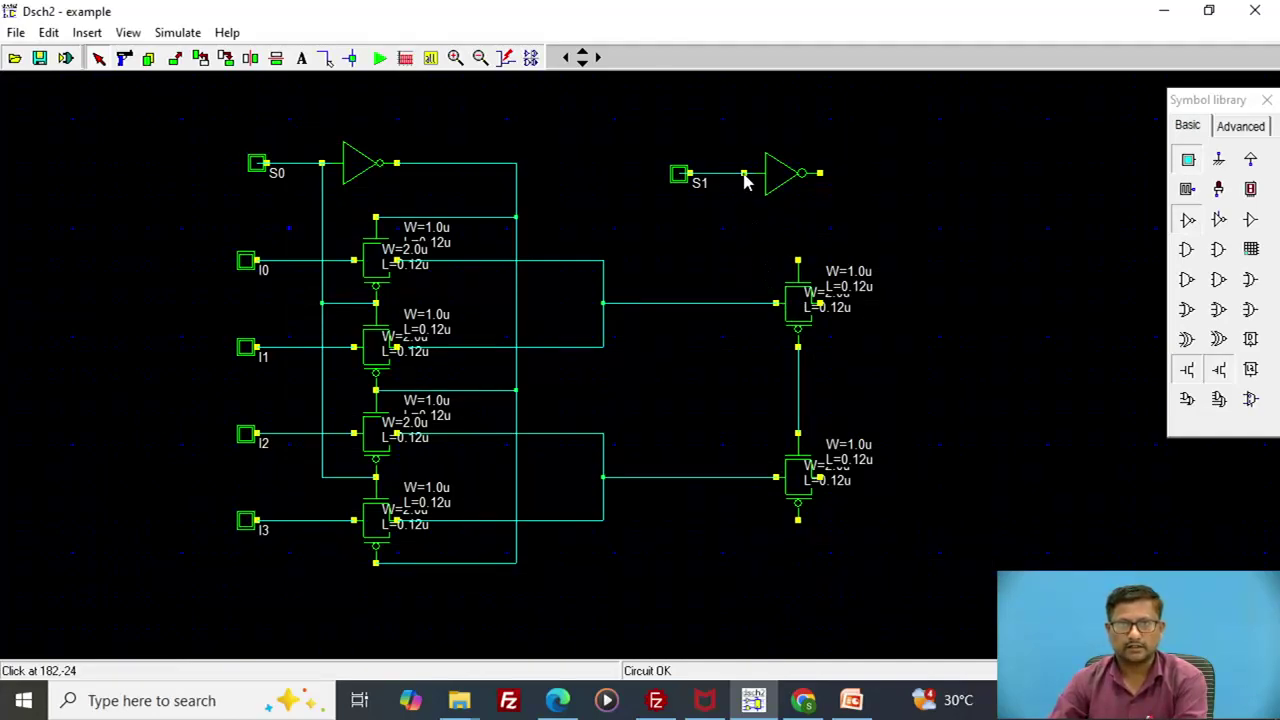
# Delete the displaced vertical wire hanging from the S1 input.
pyautogui.moveTo(737, 224); pyautogui.dragTo(735, 235)
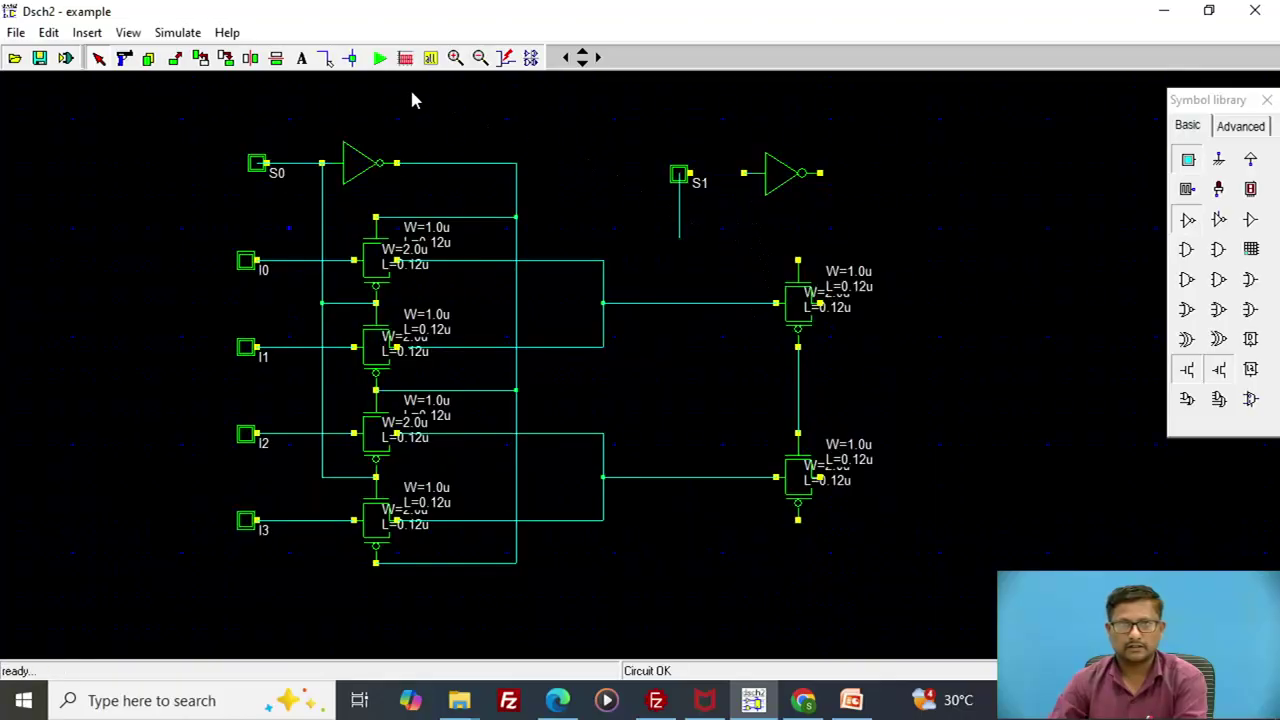
pyautogui.click(326, 58)
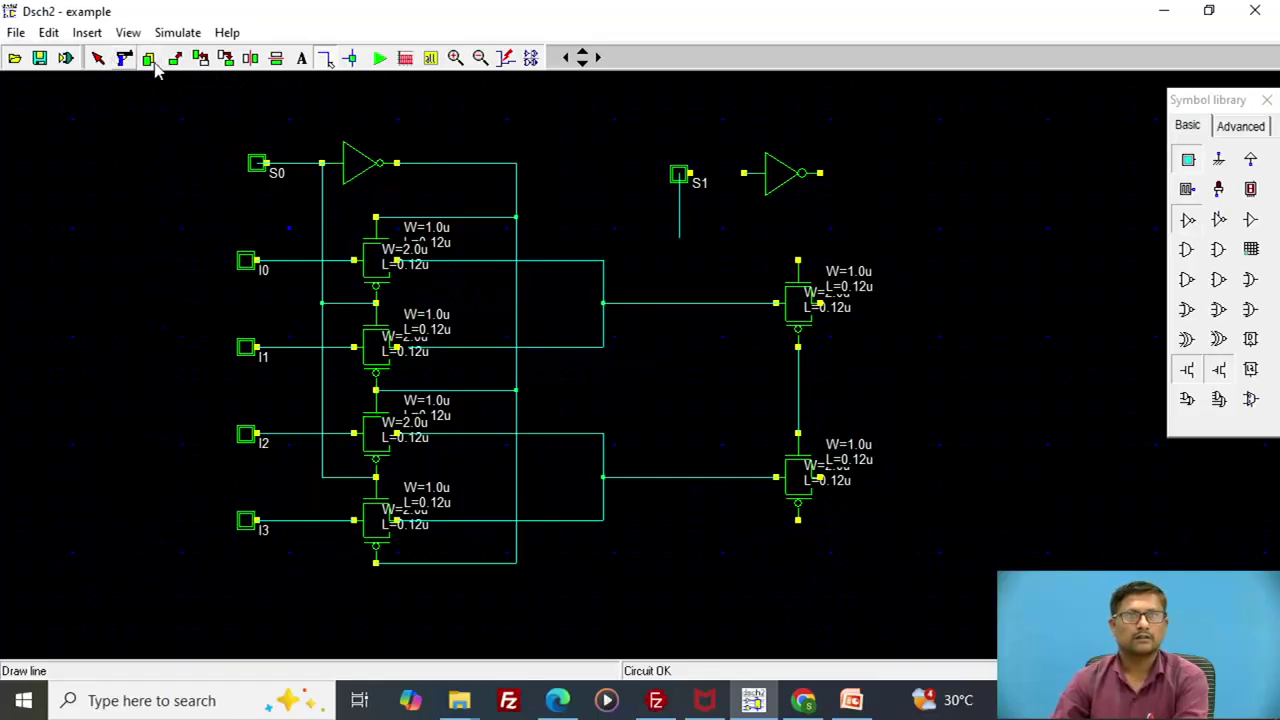
pyautogui.click(124, 58)
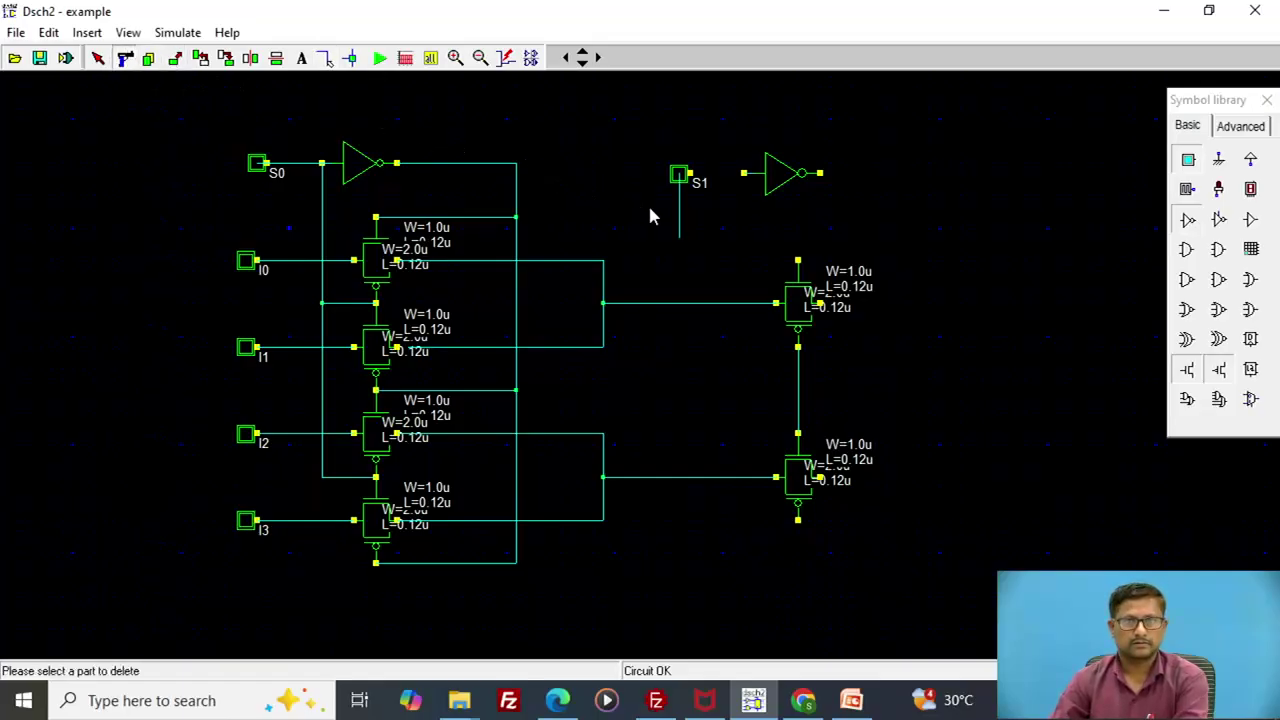
pyautogui.click(679, 221)
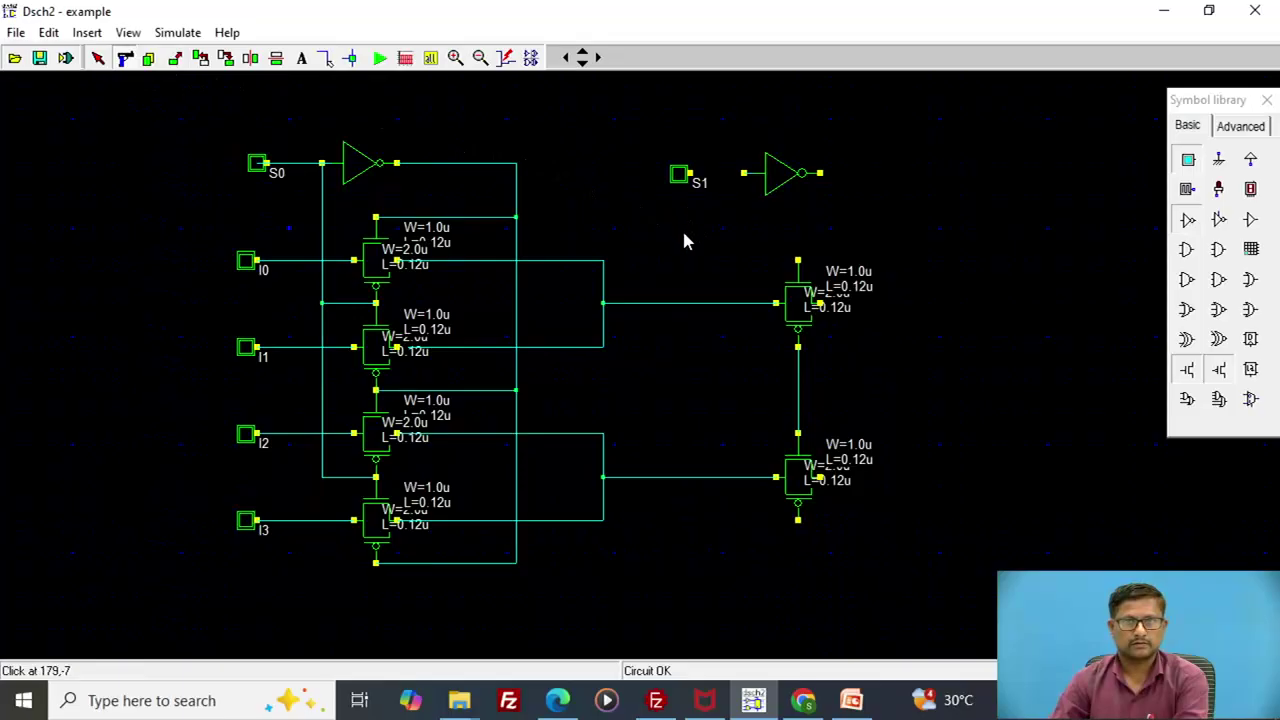
# Wire S1 to its inverter and the second-stage gates' shared gate node, and the inverter output to their two outer gate pins.
pyautogui.click(326, 58)
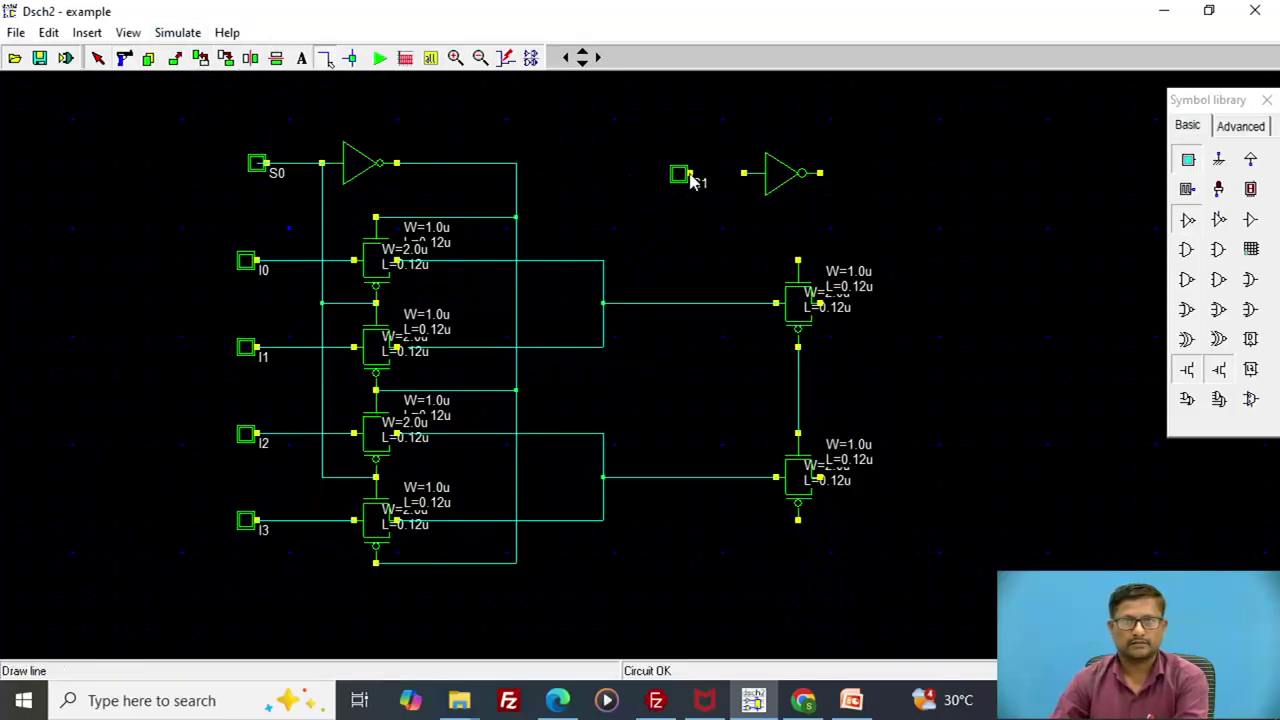
pyautogui.moveTo(690, 176); pyautogui.dragTo(800, 390)
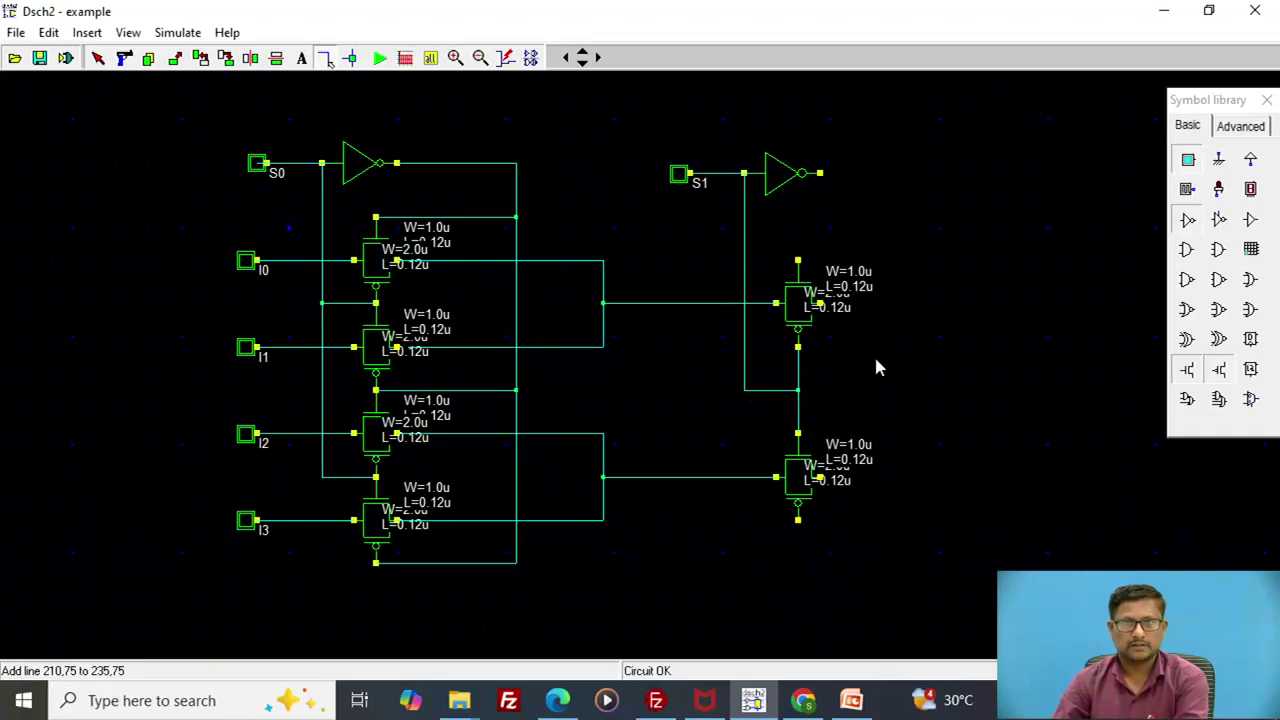
pyautogui.click(822, 176)
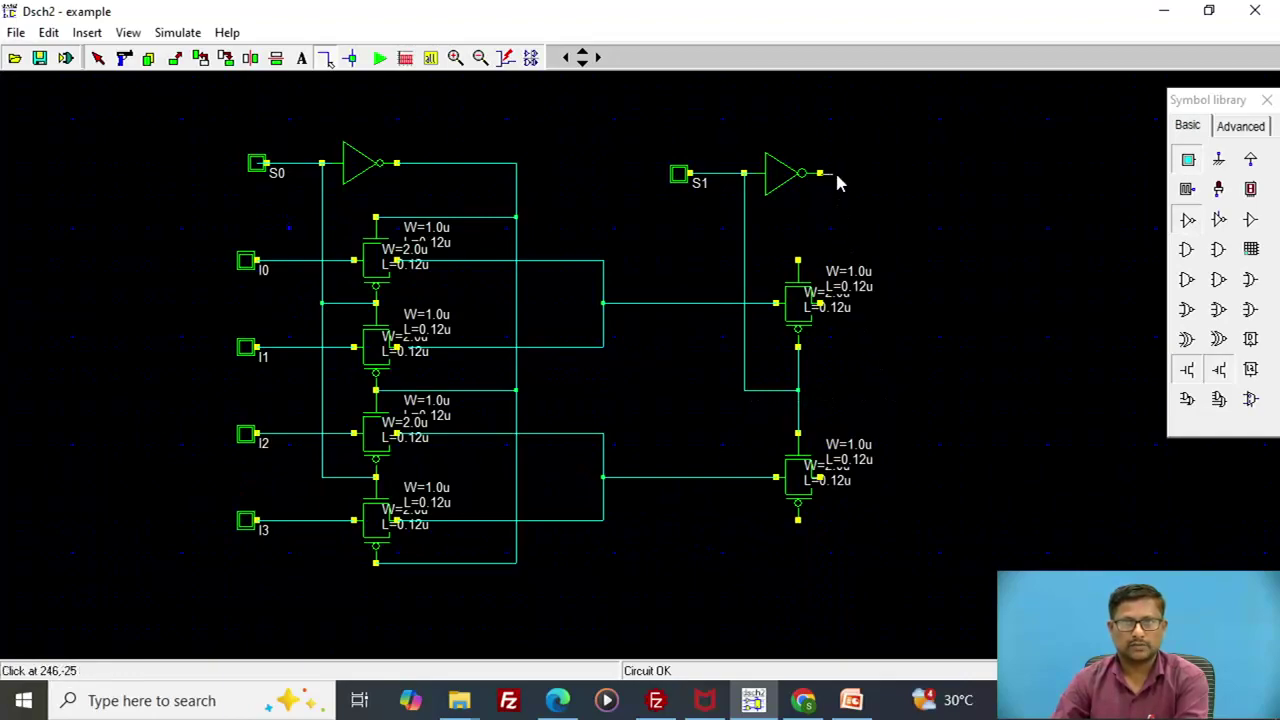
pyautogui.moveTo(943, 178); pyautogui.dragTo(938, 522)
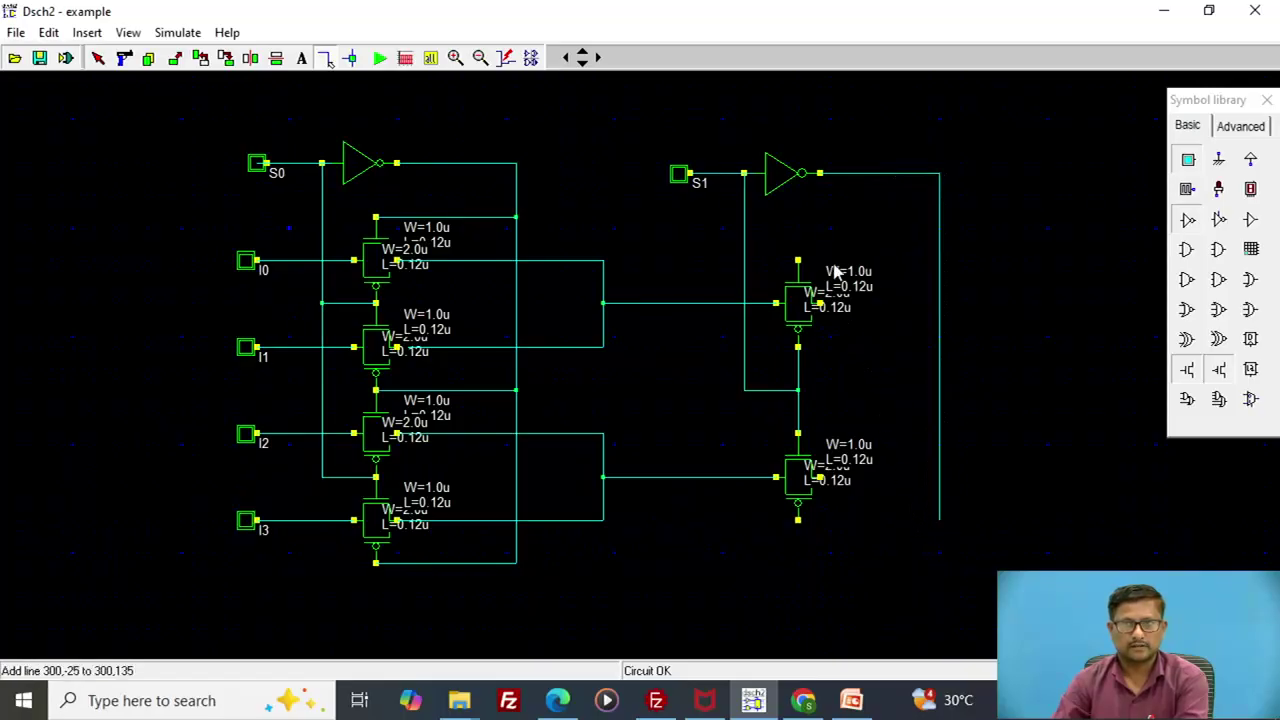
pyautogui.moveTo(797, 261); pyautogui.dragTo(941, 260)
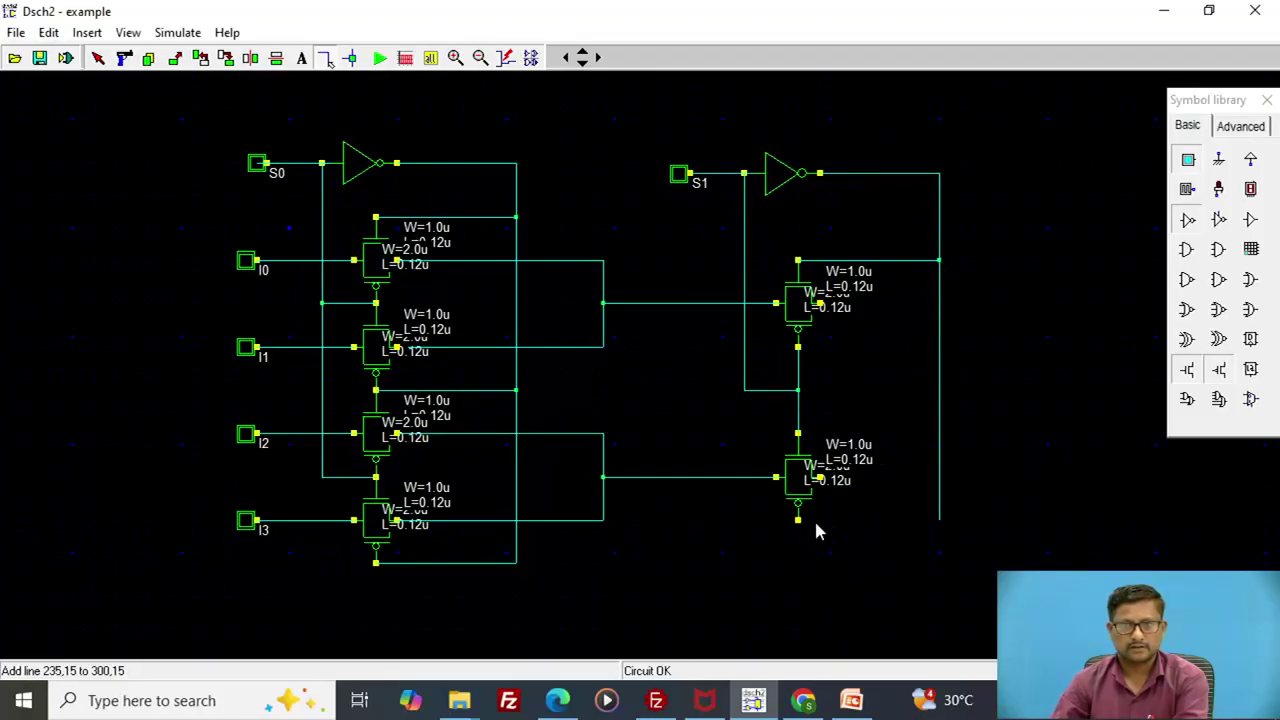
pyautogui.moveTo(798, 520); pyautogui.dragTo(941, 519)
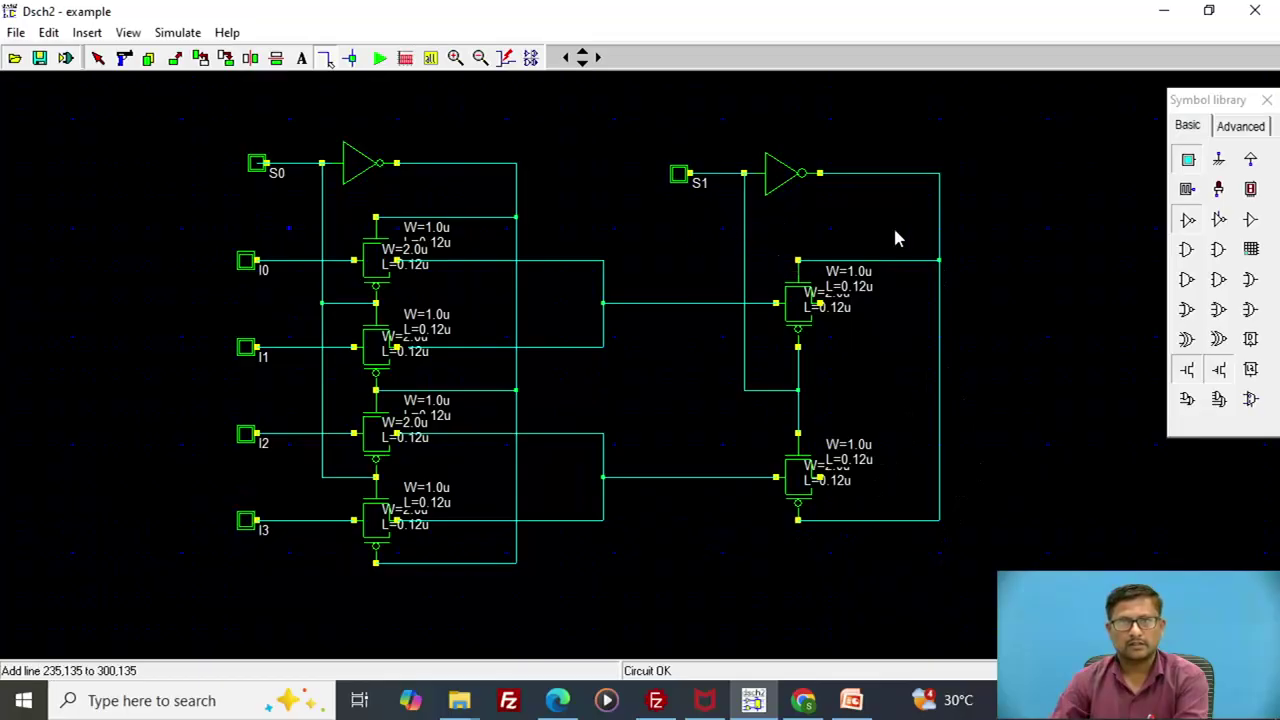
# Place a light output symbol beyond the second-stage transmission gates and name its pin Y.
pyautogui.click(1218, 190)
pyautogui.click(1036, 370)
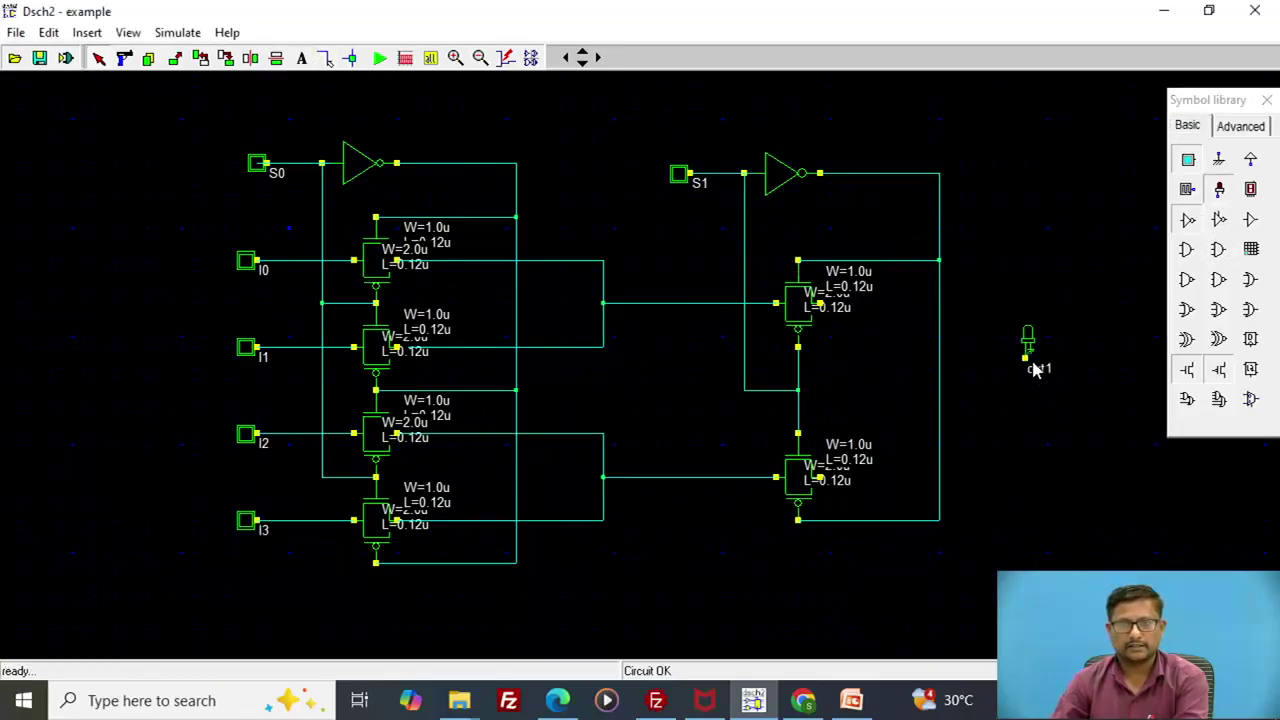
pyautogui.doubleClick(1032, 350)
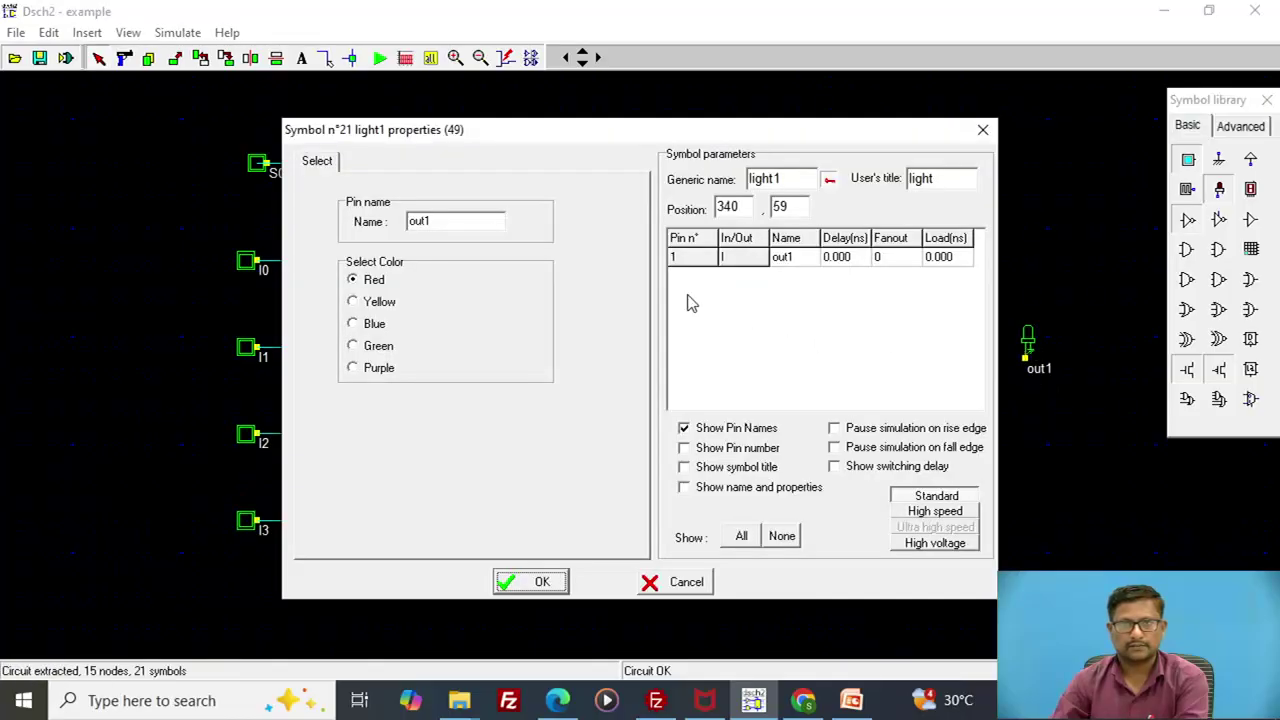
pyautogui.doubleClick(463, 222)
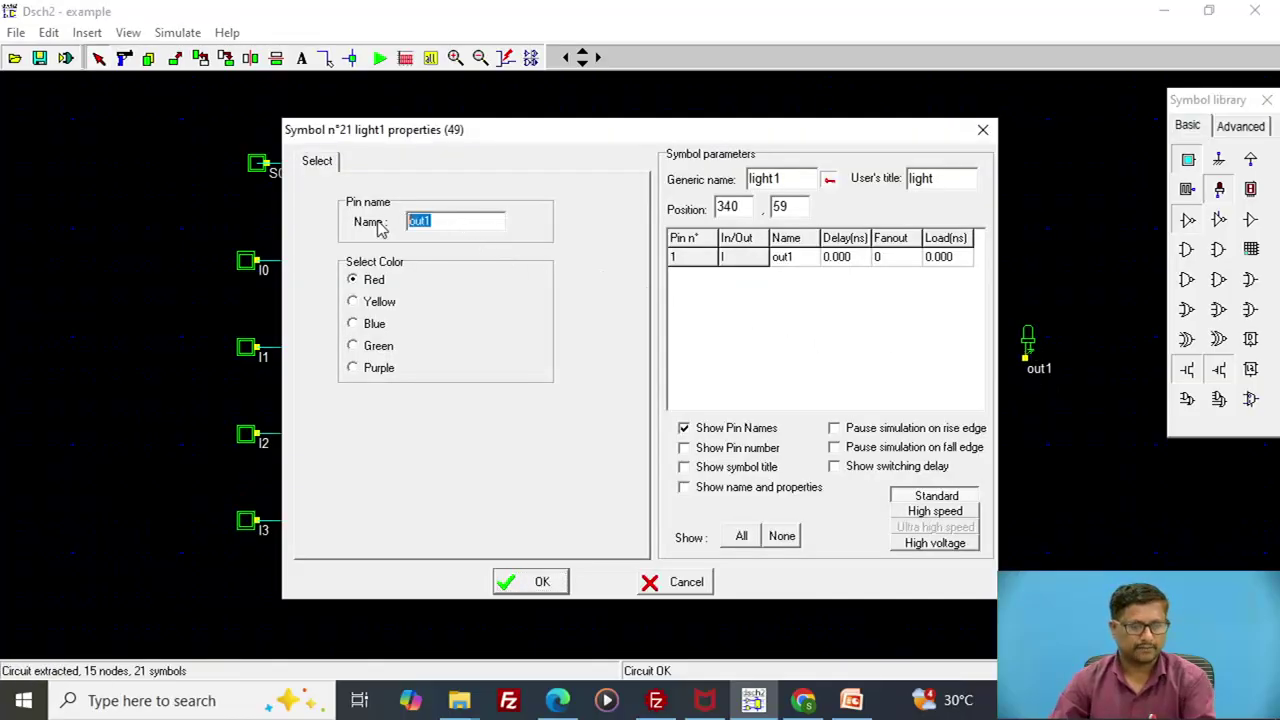
pyautogui.write('Y')
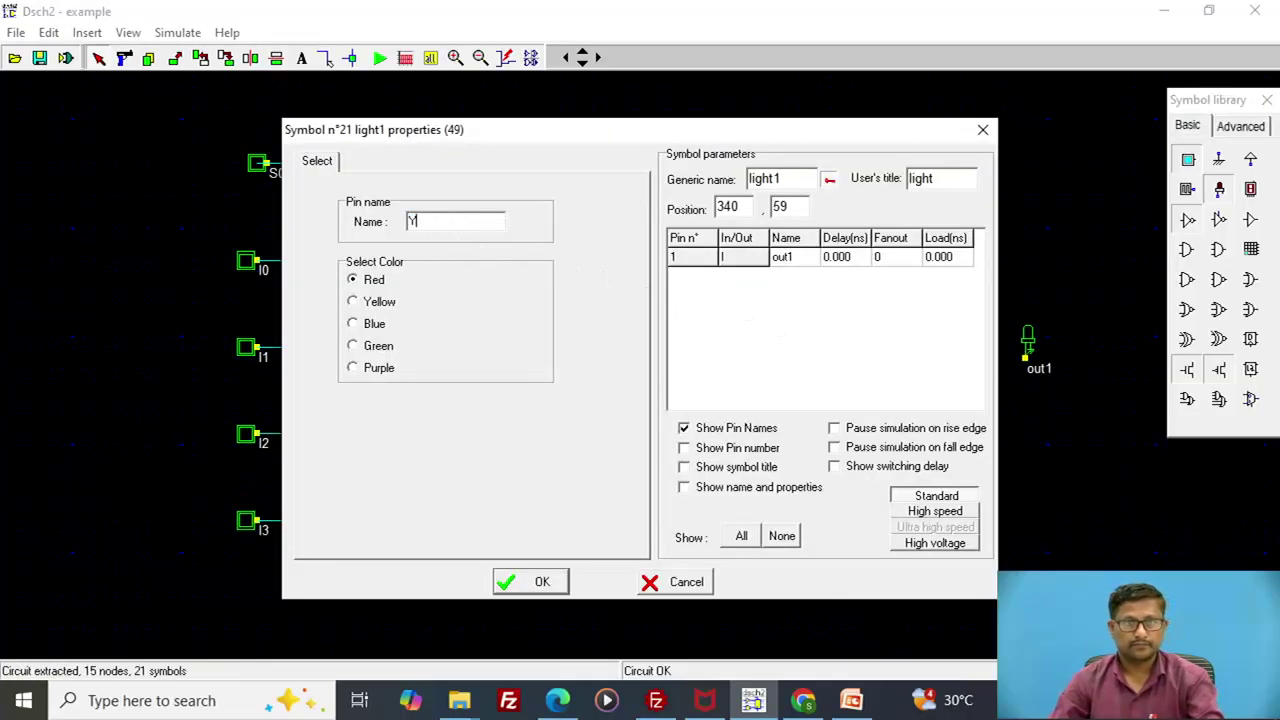
pyautogui.click(562, 584)
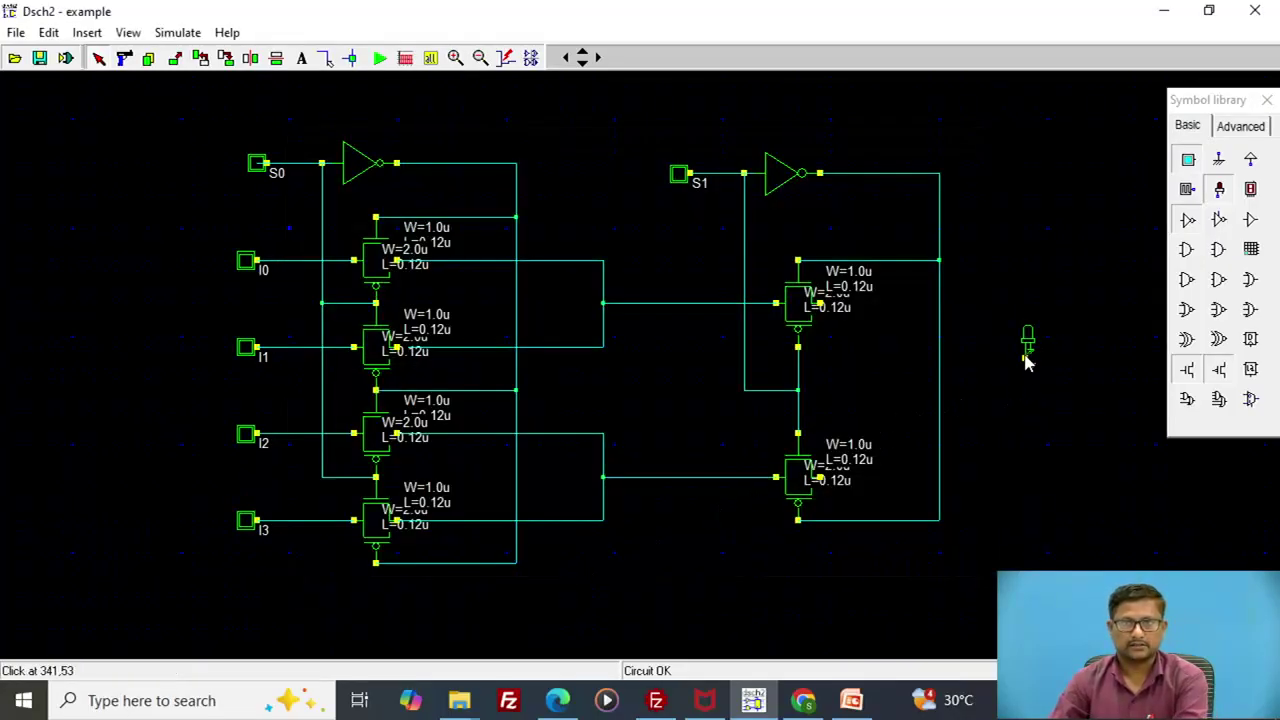
# Join the outputs of the two second-stage transmission gates with wires and connect the joined line to light Y.
pyautogui.click(326, 57)
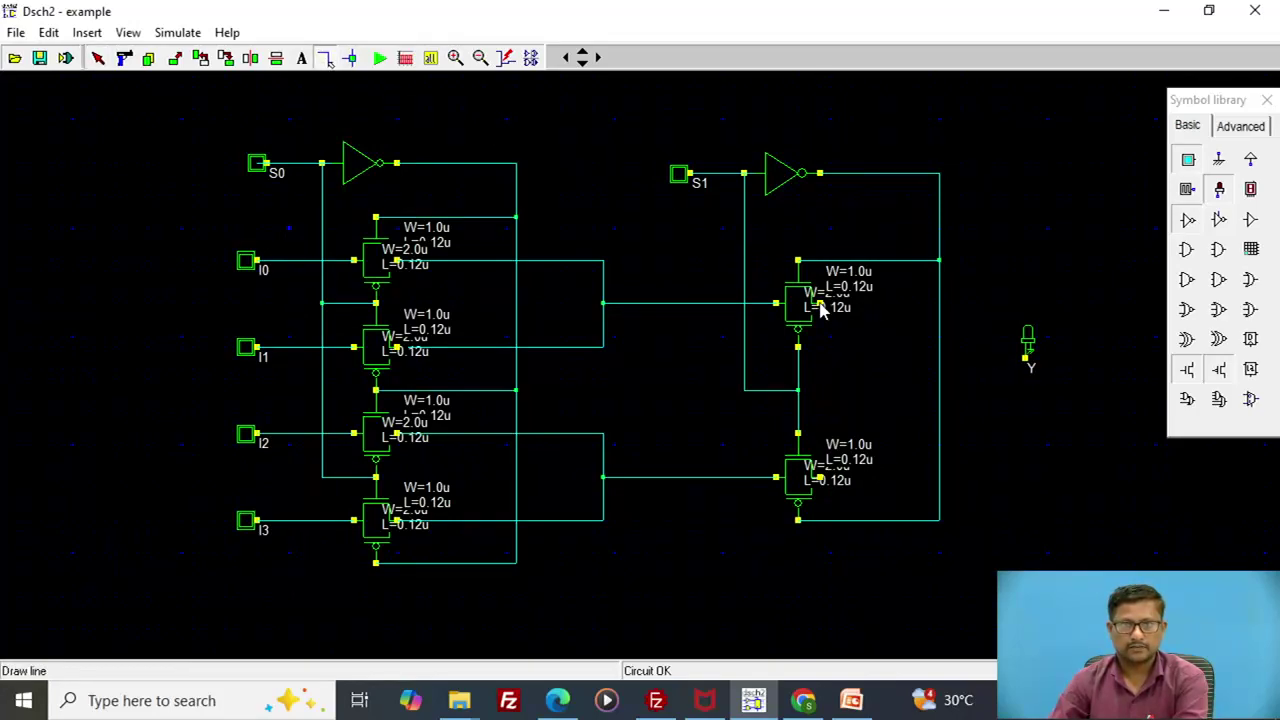
pyautogui.click(818, 305)
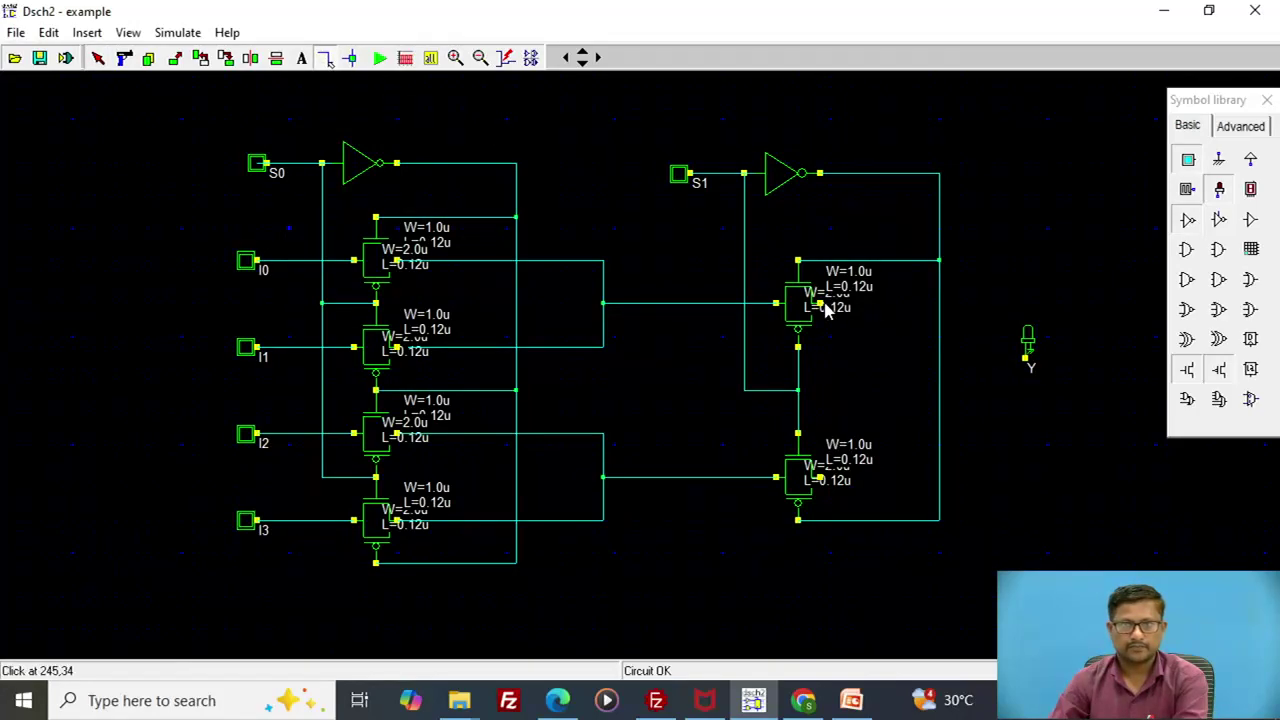
pyautogui.click(968, 302)
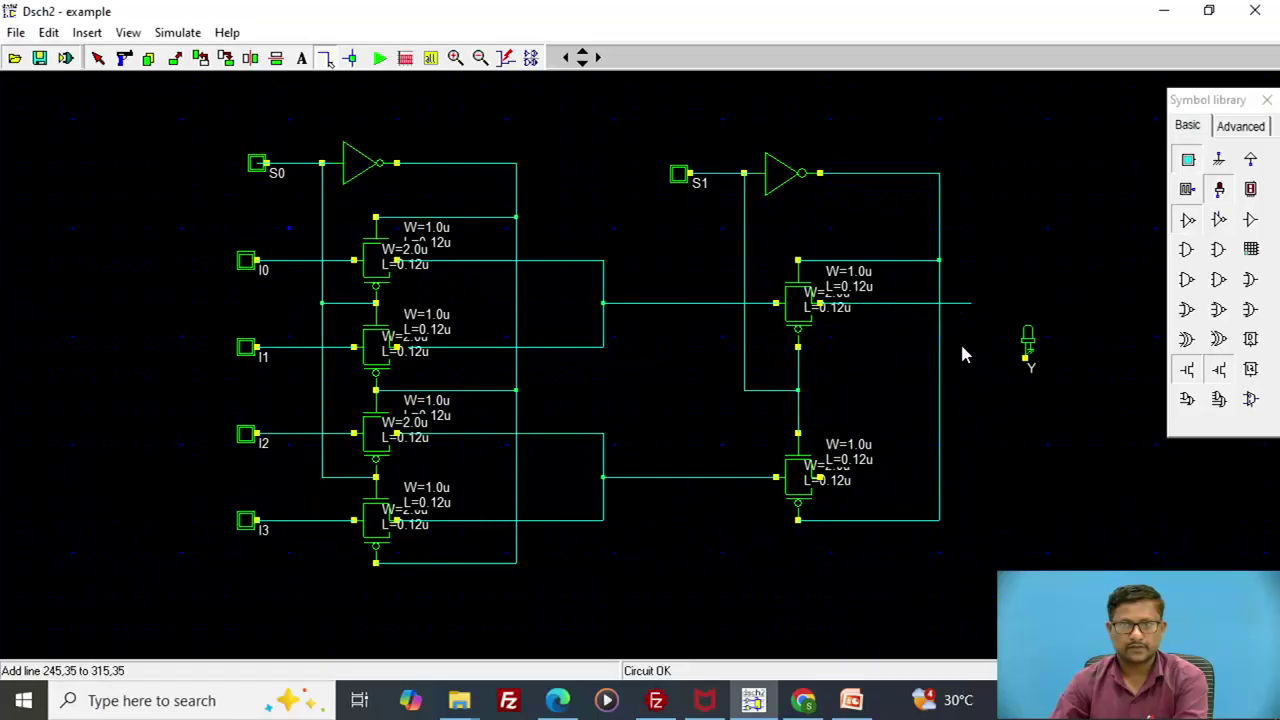
pyautogui.click(820, 477)
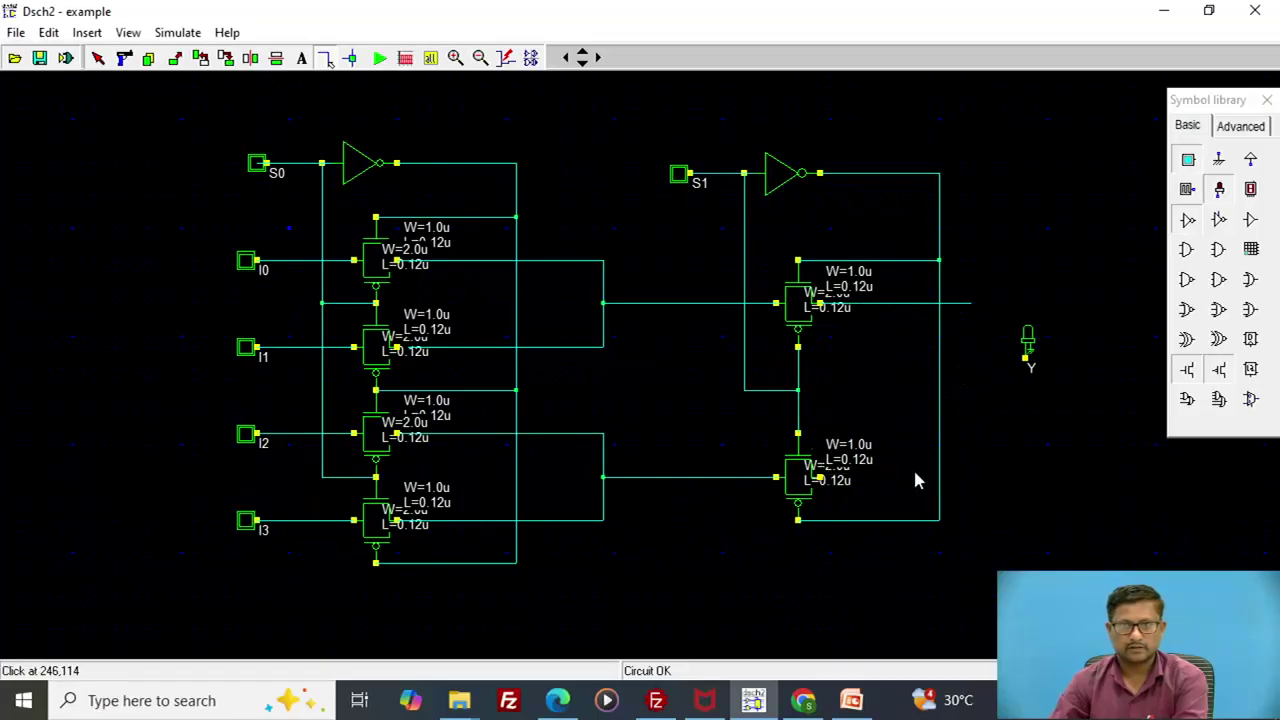
pyautogui.click(981, 476)
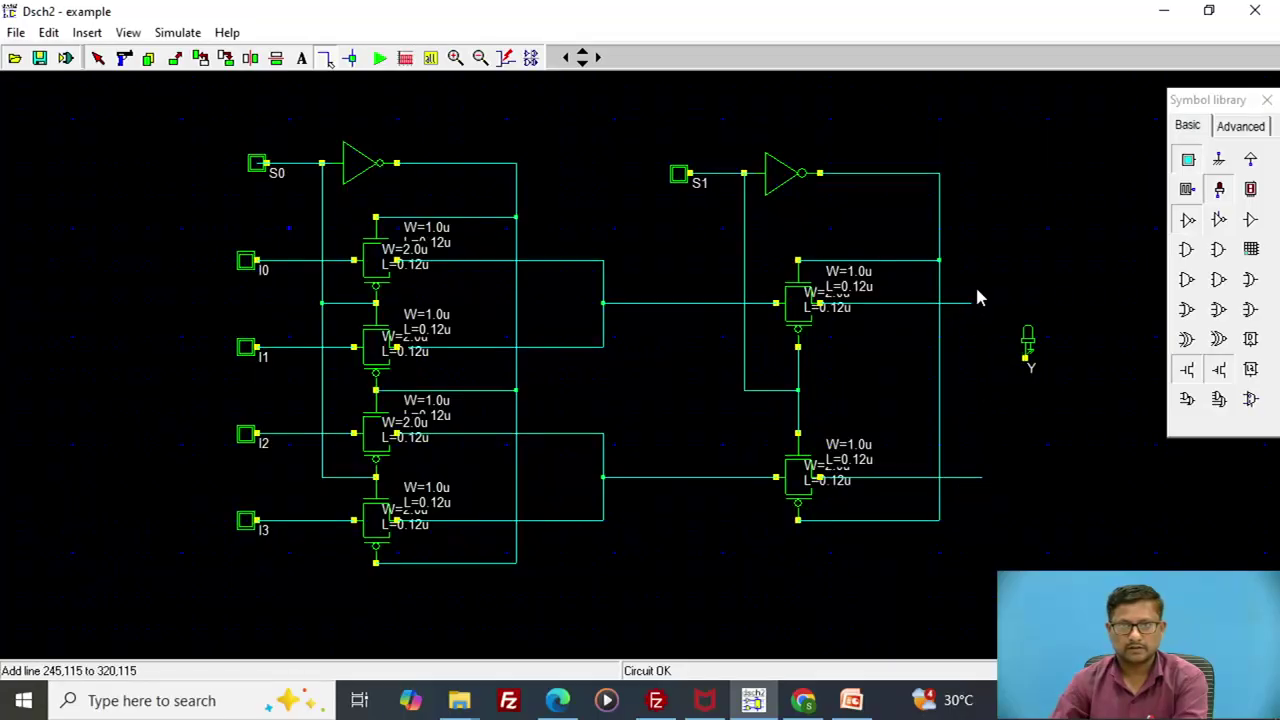
pyautogui.click(972, 301)
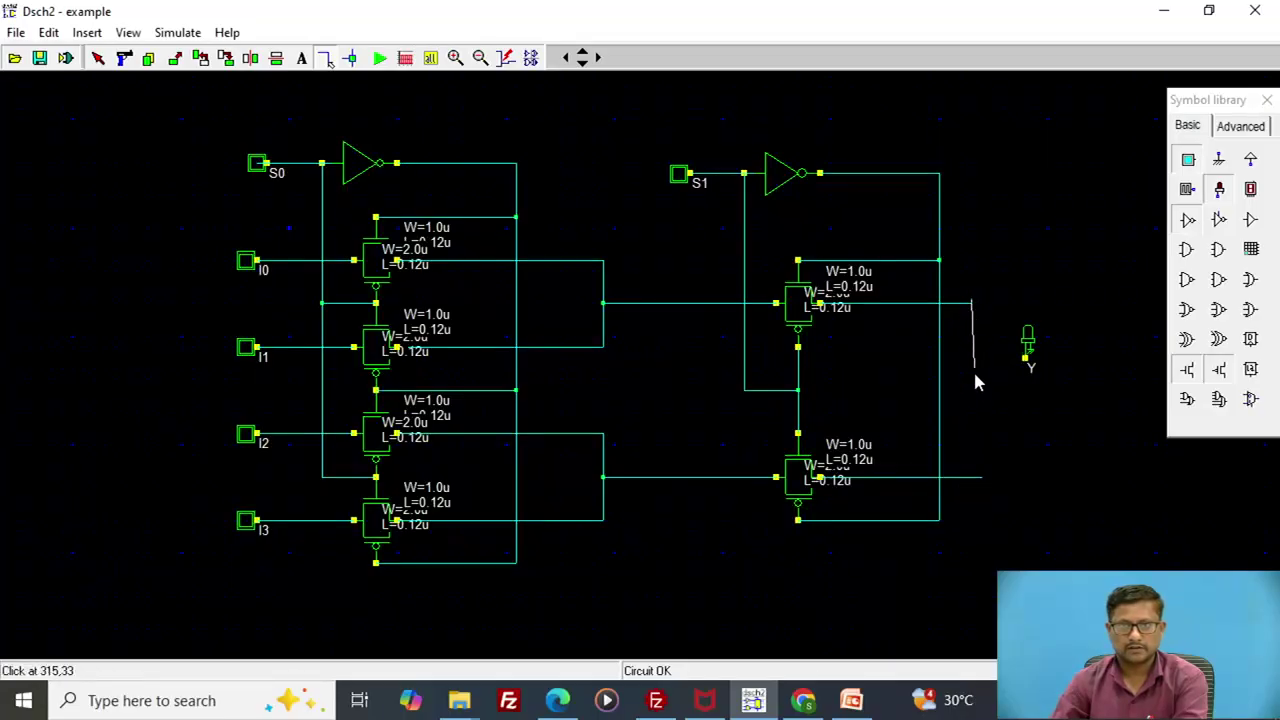
pyautogui.click(979, 481)
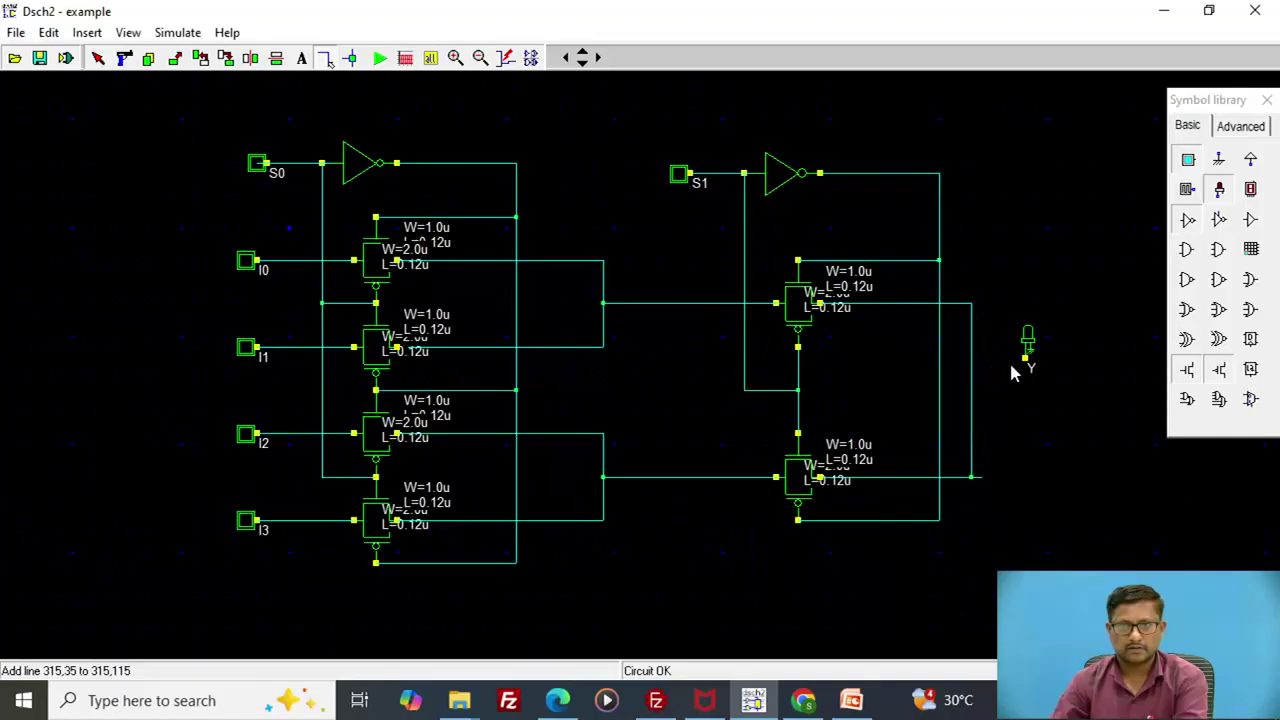
pyautogui.click(1025, 362)
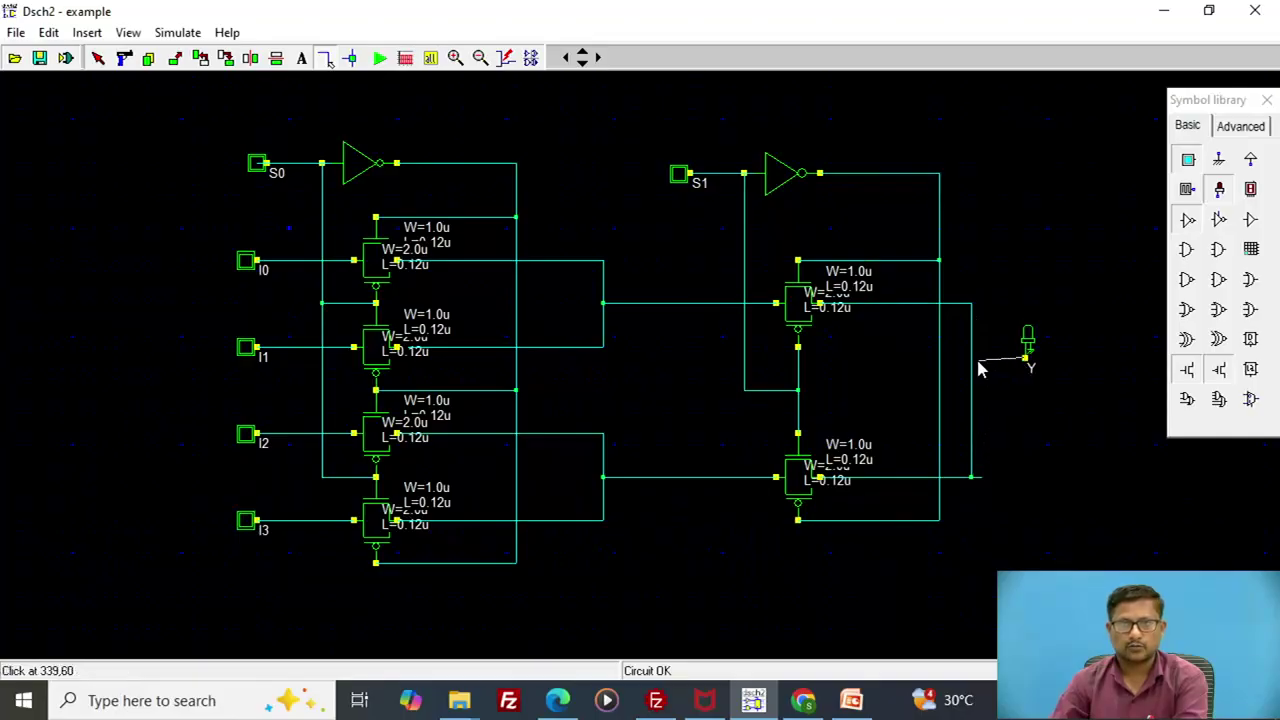
pyautogui.click(973, 360)
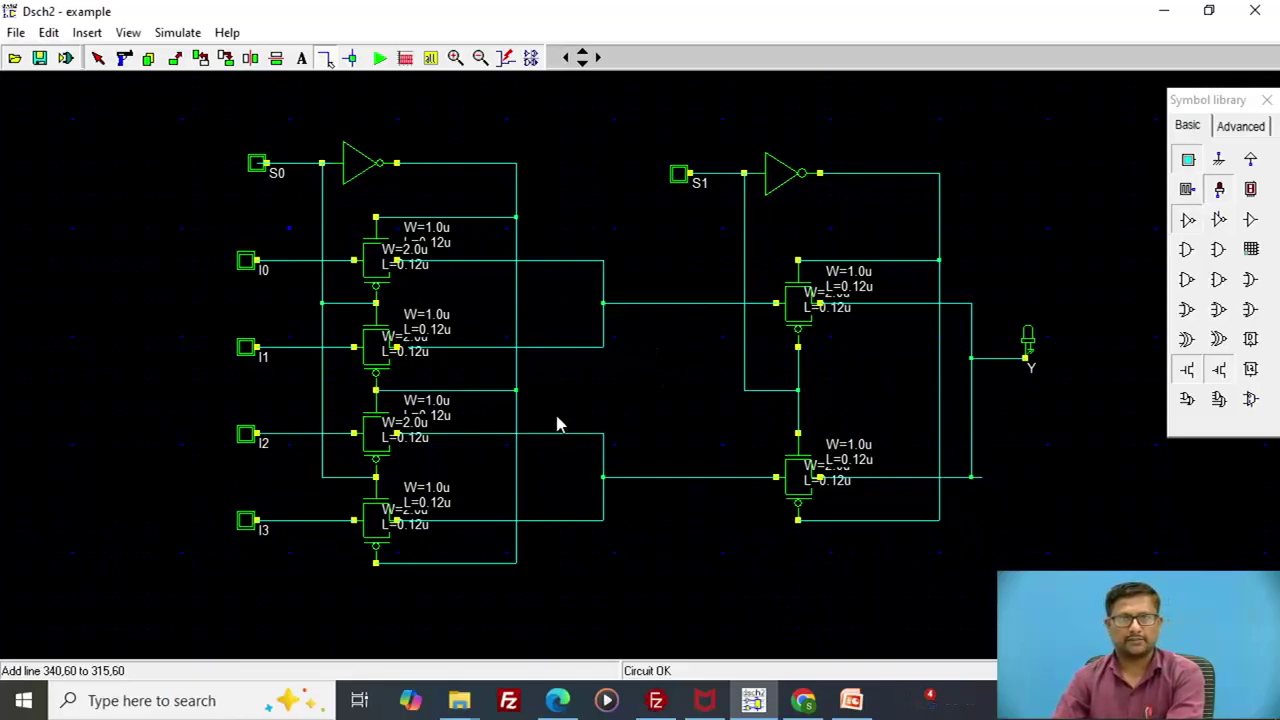
# Start the simulation and test input I0 with S0 and S1 low by switching it high and back to low.
pyautogui.click(379, 60)
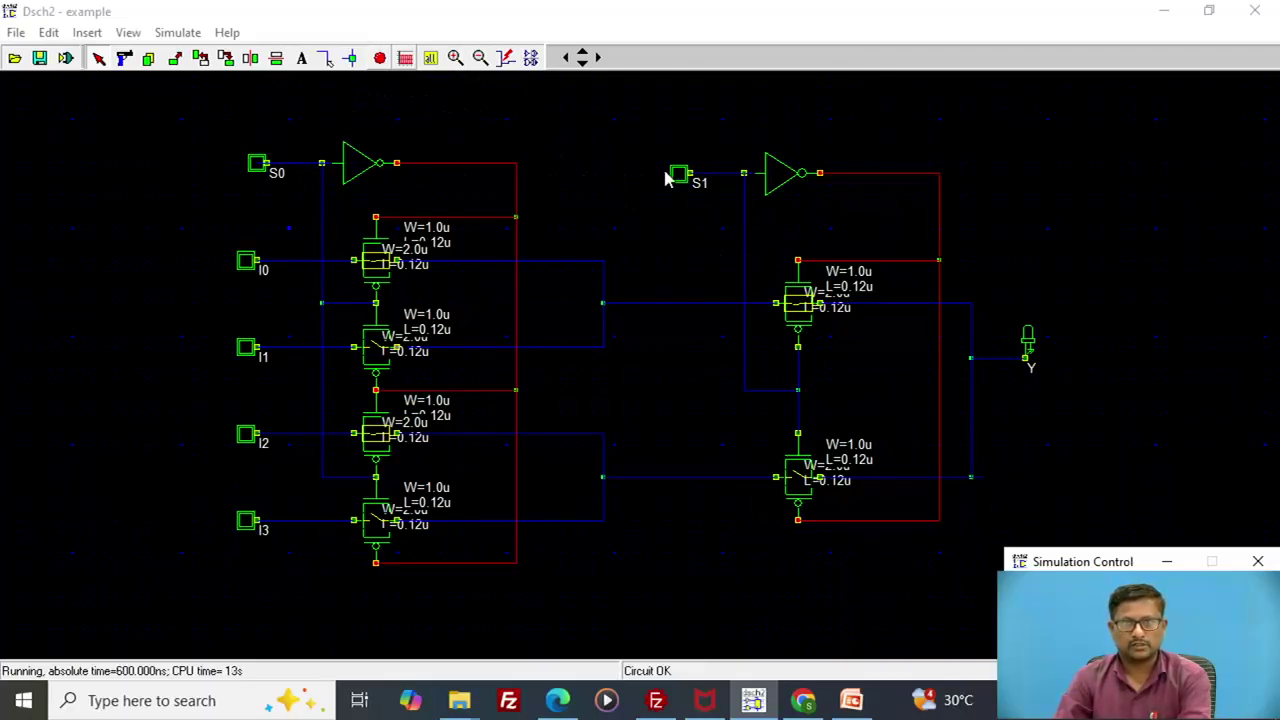
pyautogui.click(249, 265)
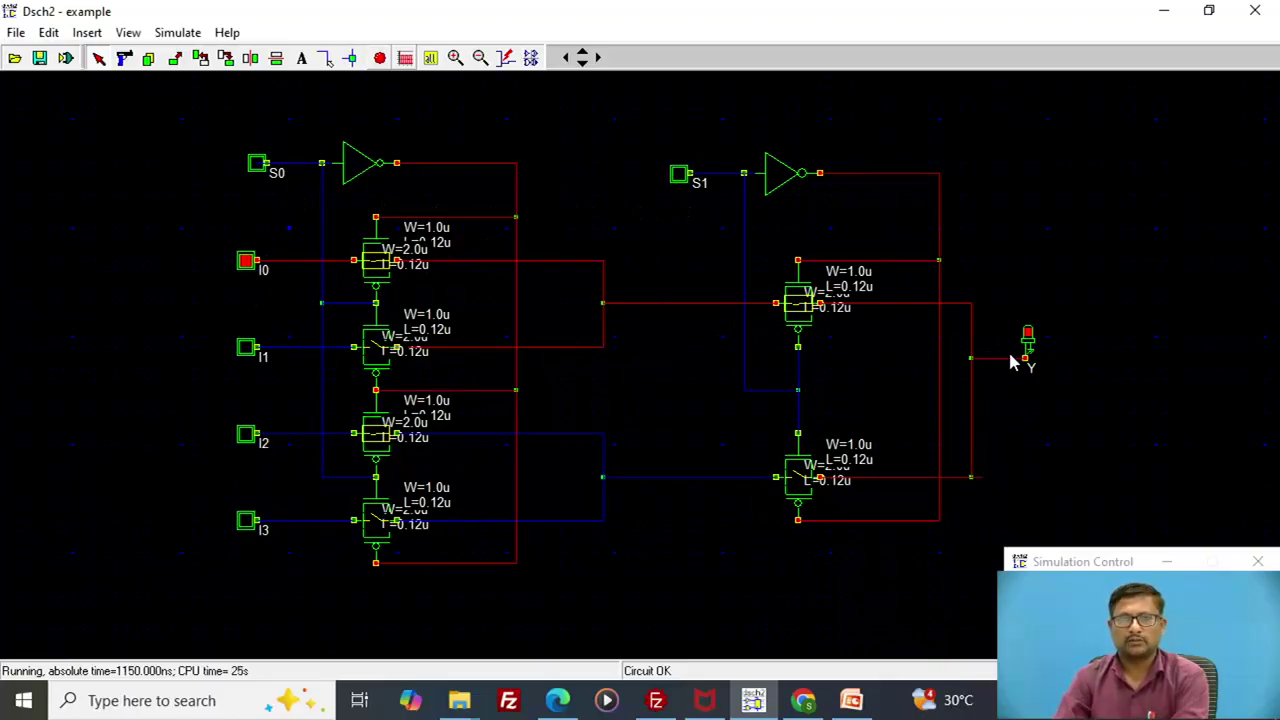
pyautogui.click(249, 262)
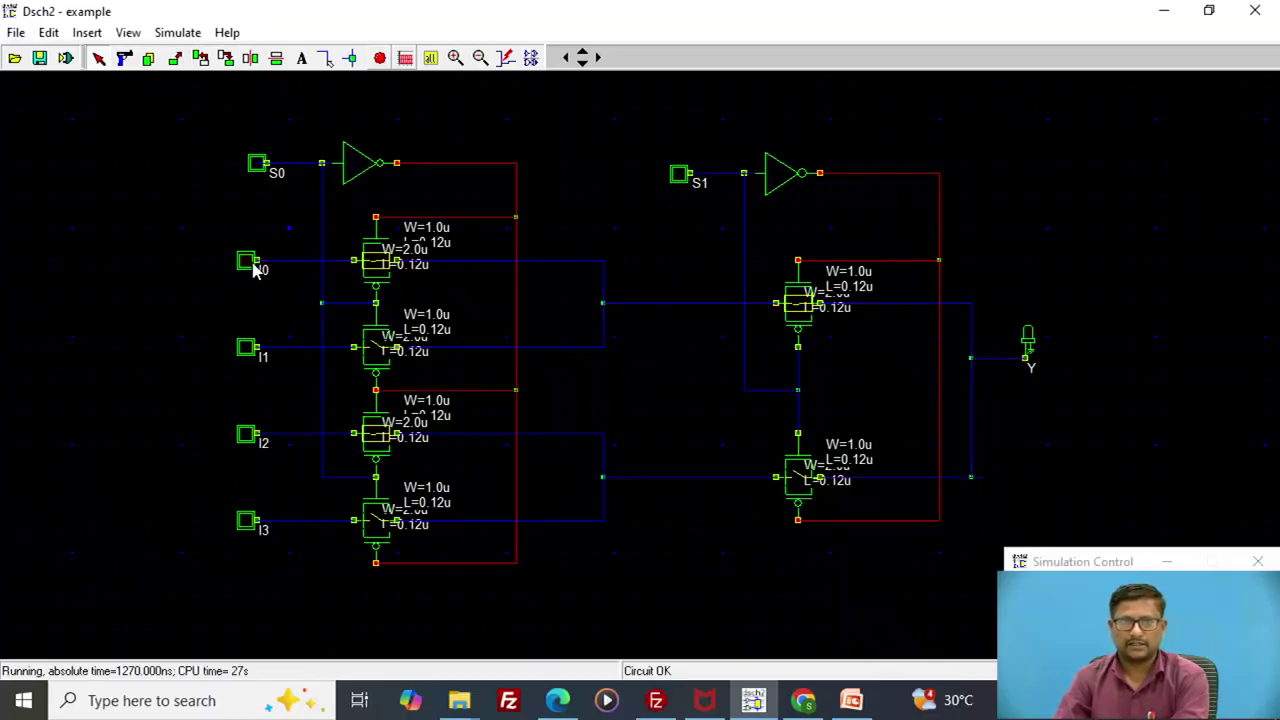
# Test inputs I1, I2 and I3 in various combinations with S0 and S1 low, ending with only I1 high.
pyautogui.click(249, 352)
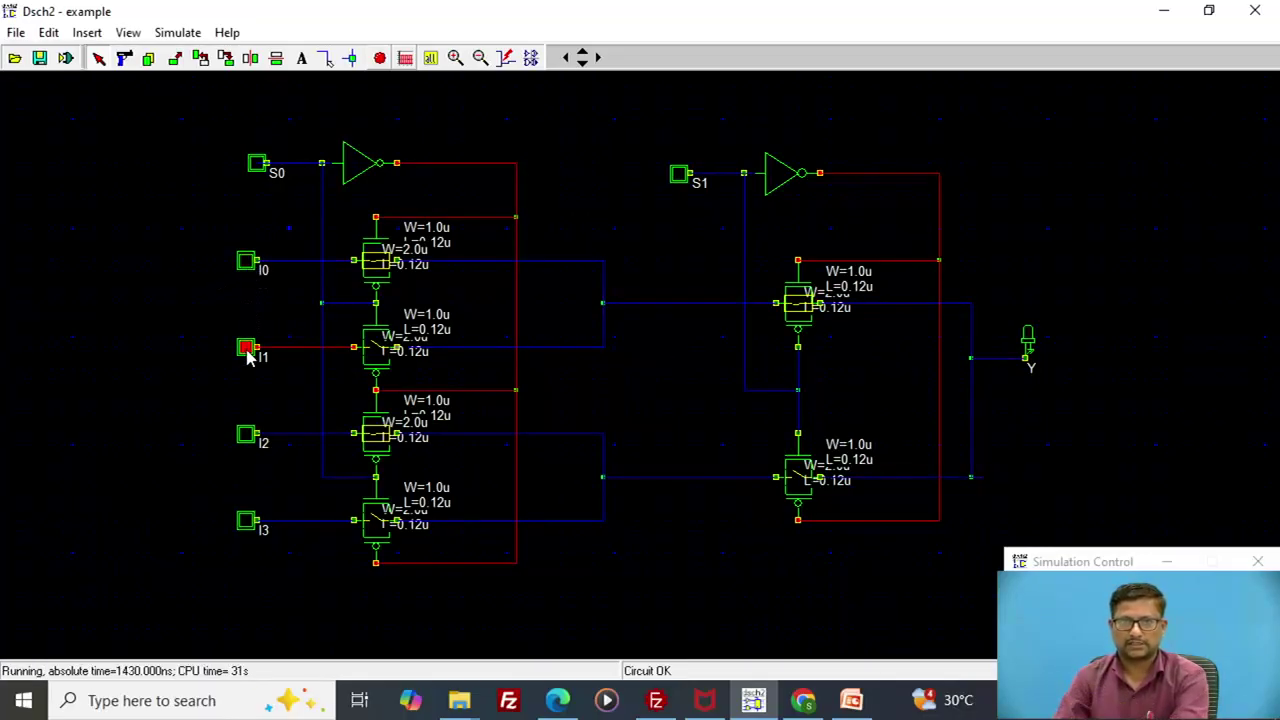
pyautogui.click(247, 438)
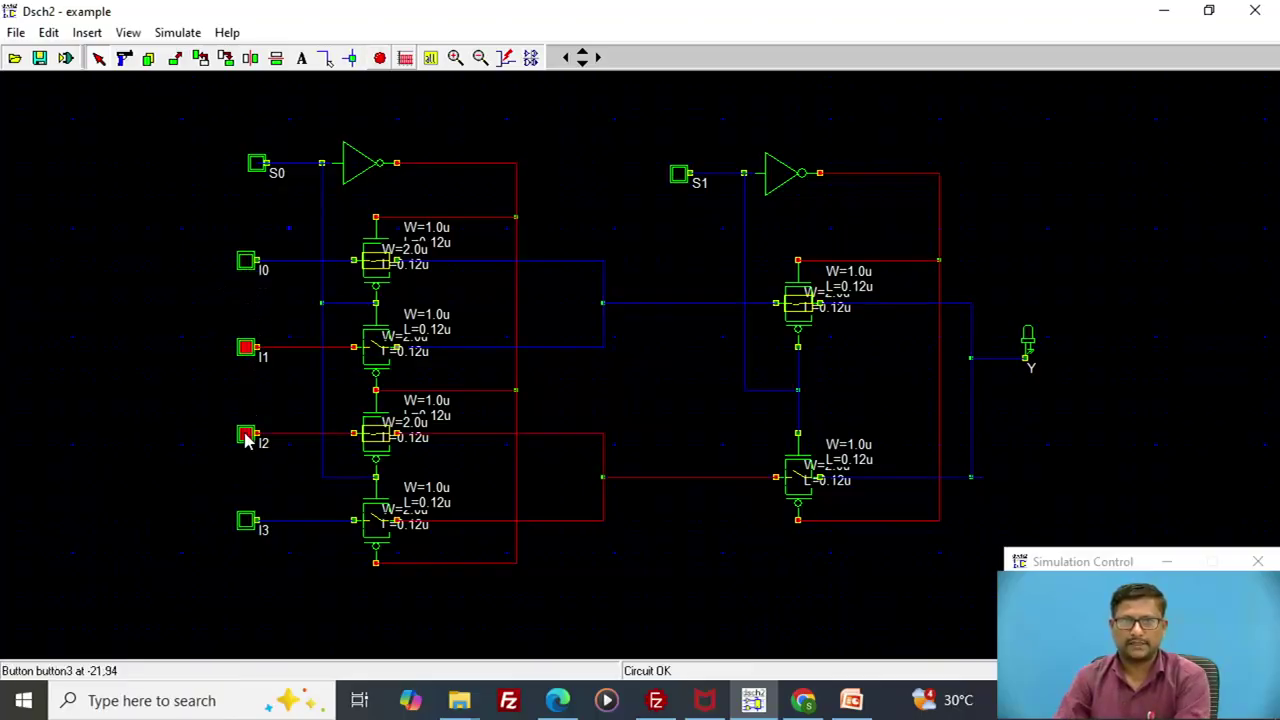
pyautogui.click(252, 346)
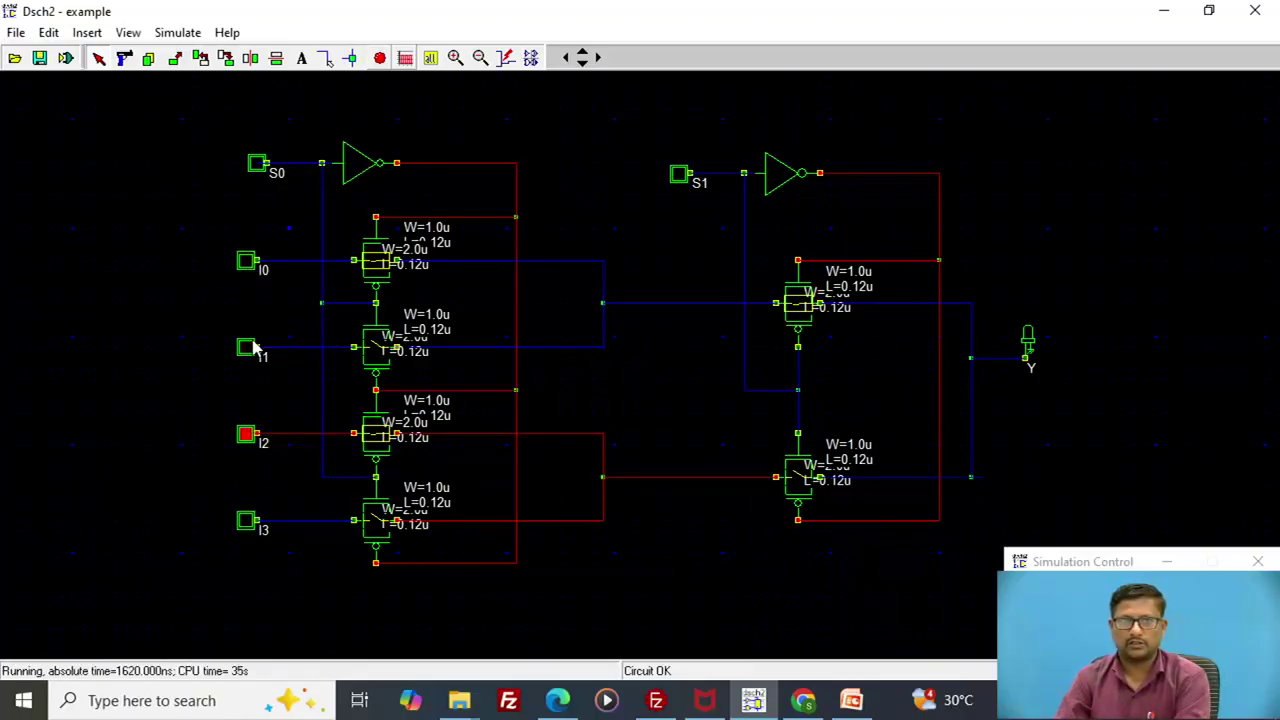
pyautogui.click(247, 520)
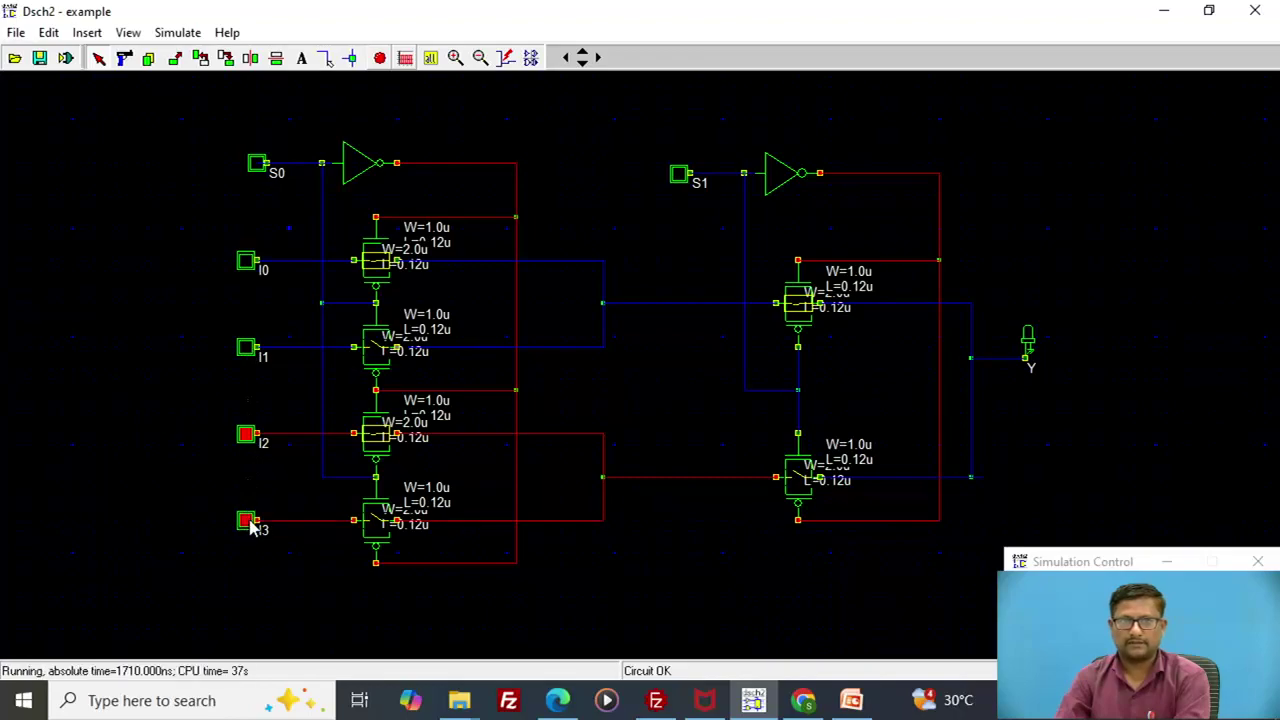
pyautogui.click(249, 438)
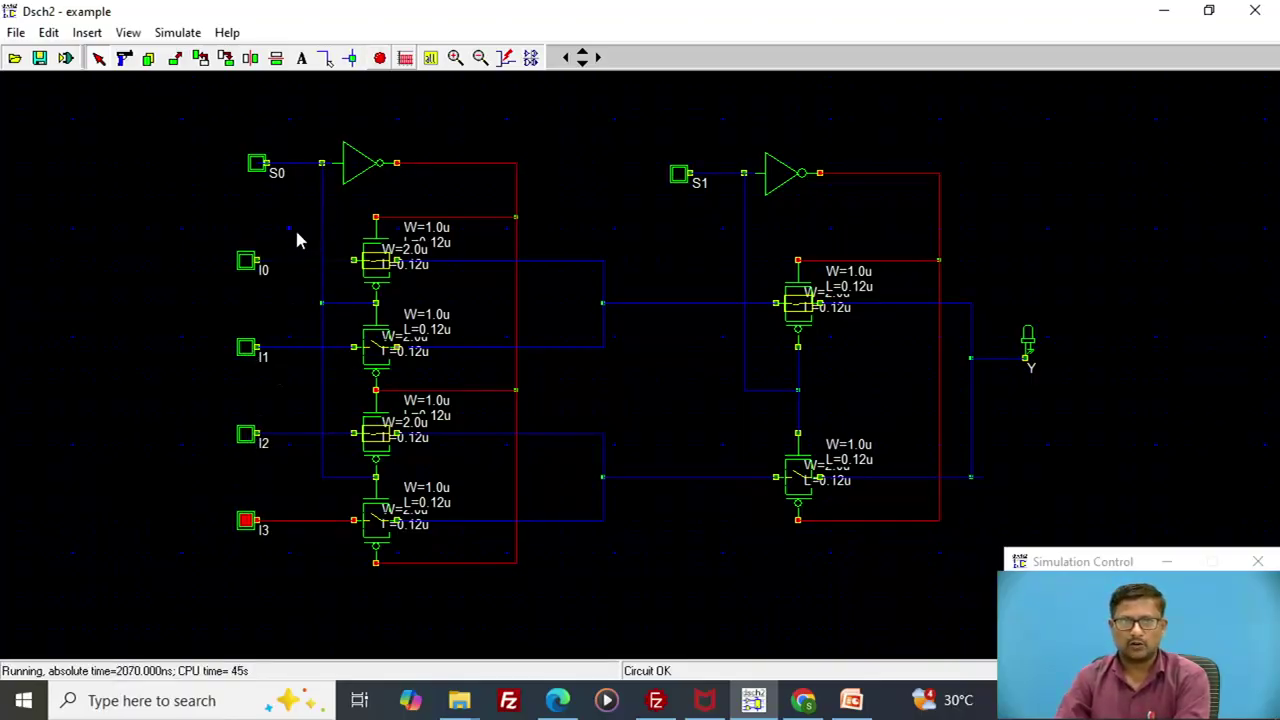
pyautogui.click(247, 350)
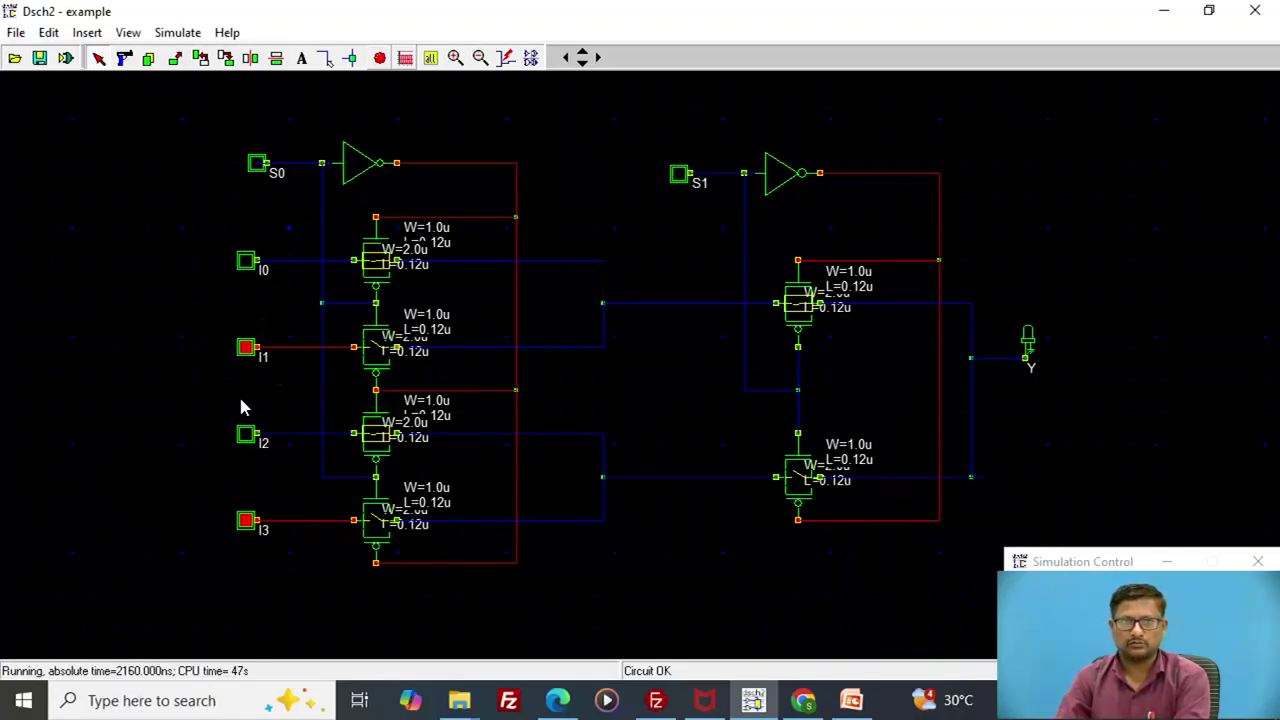
pyautogui.click(249, 436)
pyautogui.click(249, 524)
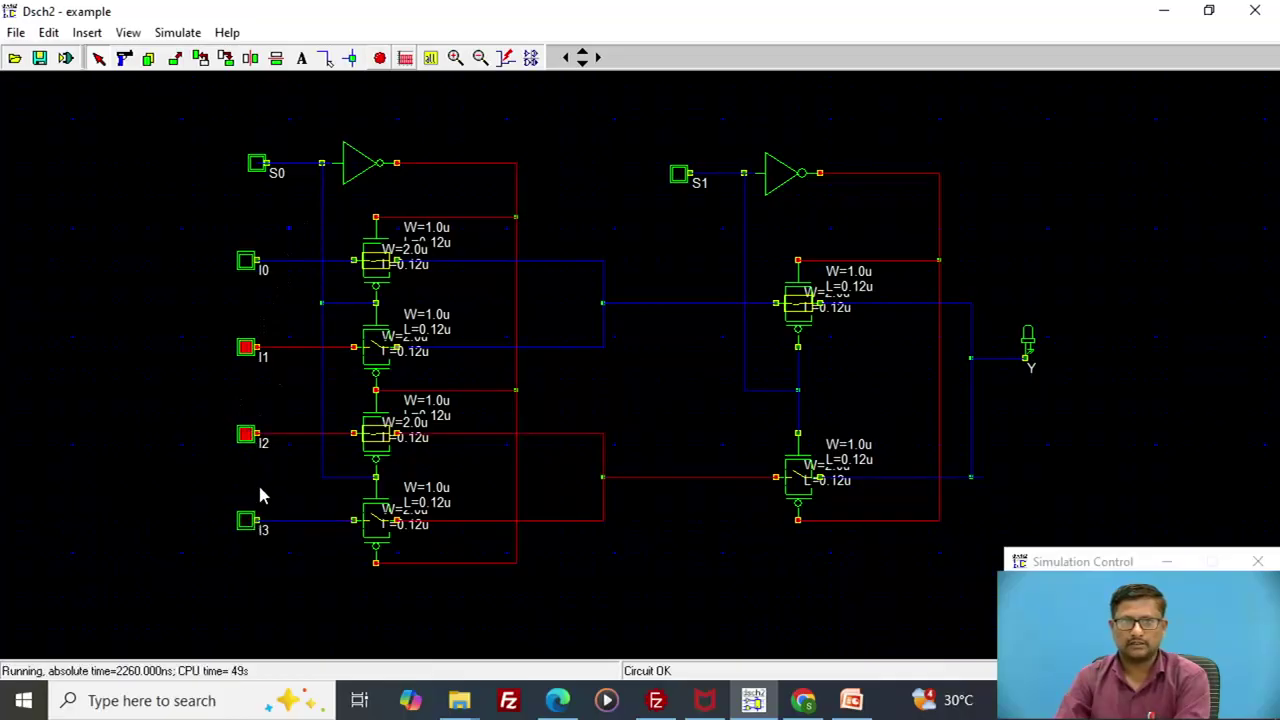
pyautogui.click(250, 438)
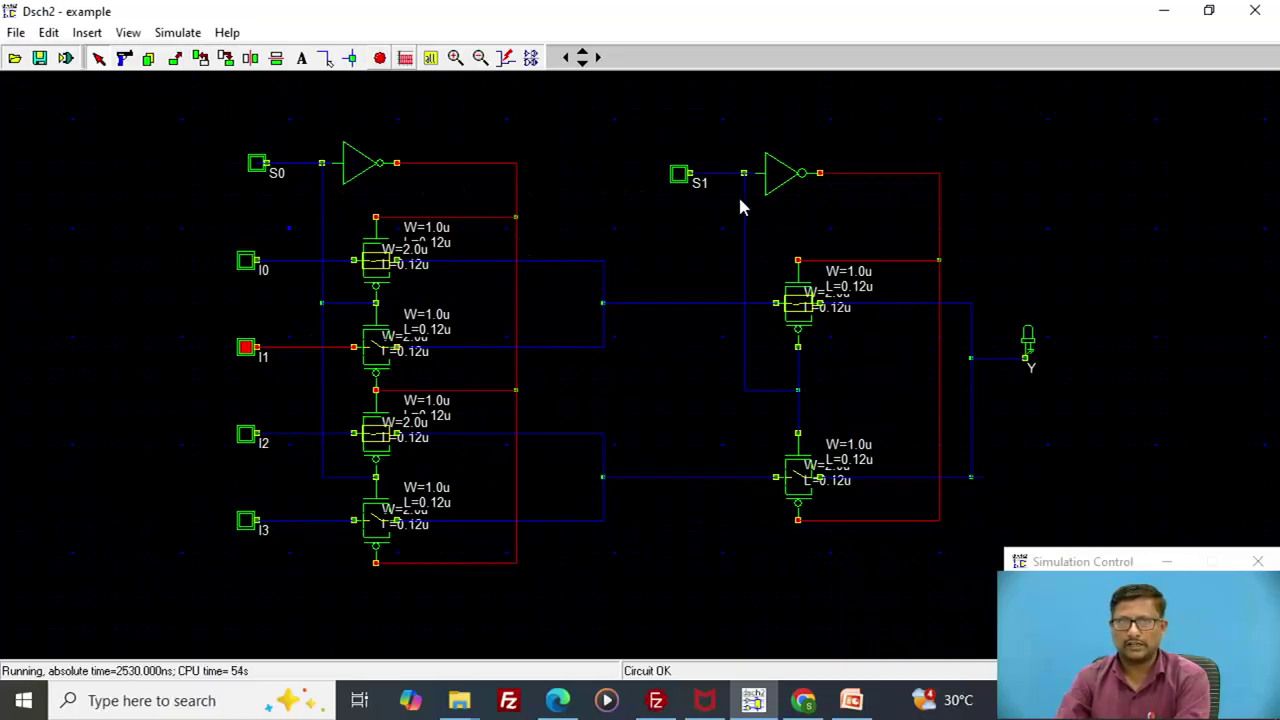
# With only I1 high, switch the selects to S1 high, both high, and finally S0 high with S1 low.
pyautogui.click(679, 177)
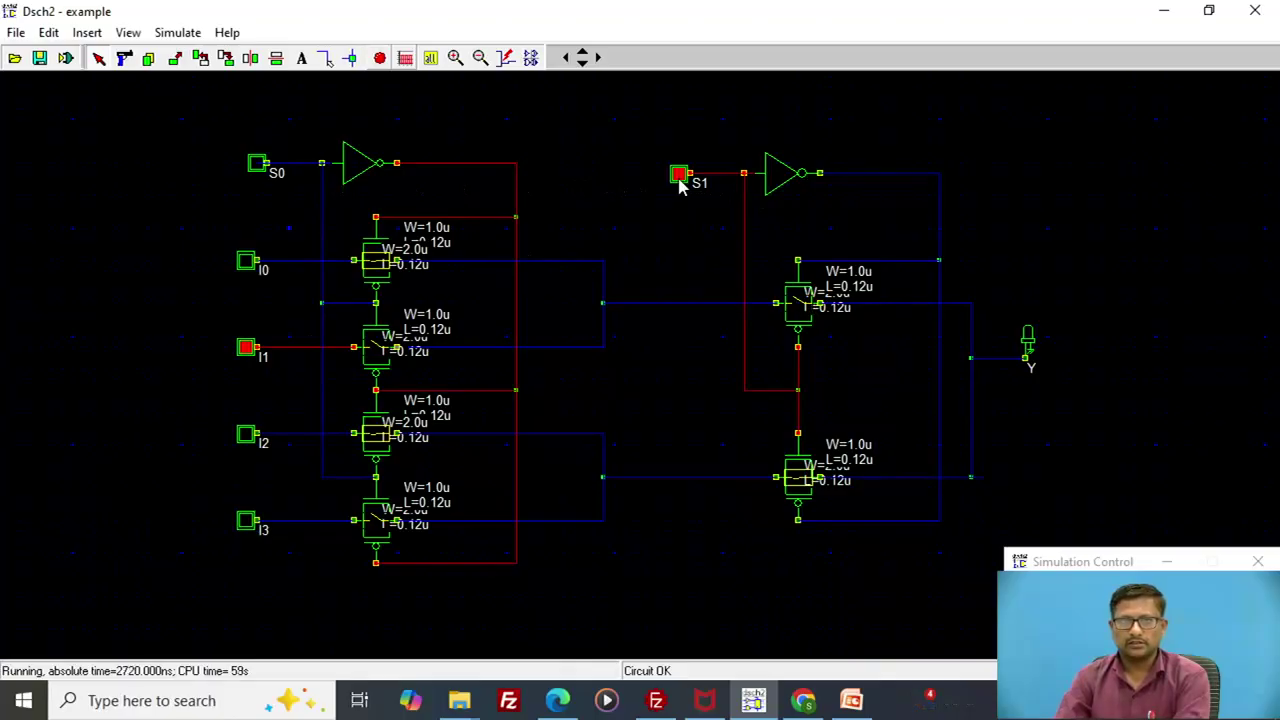
pyautogui.click(260, 167)
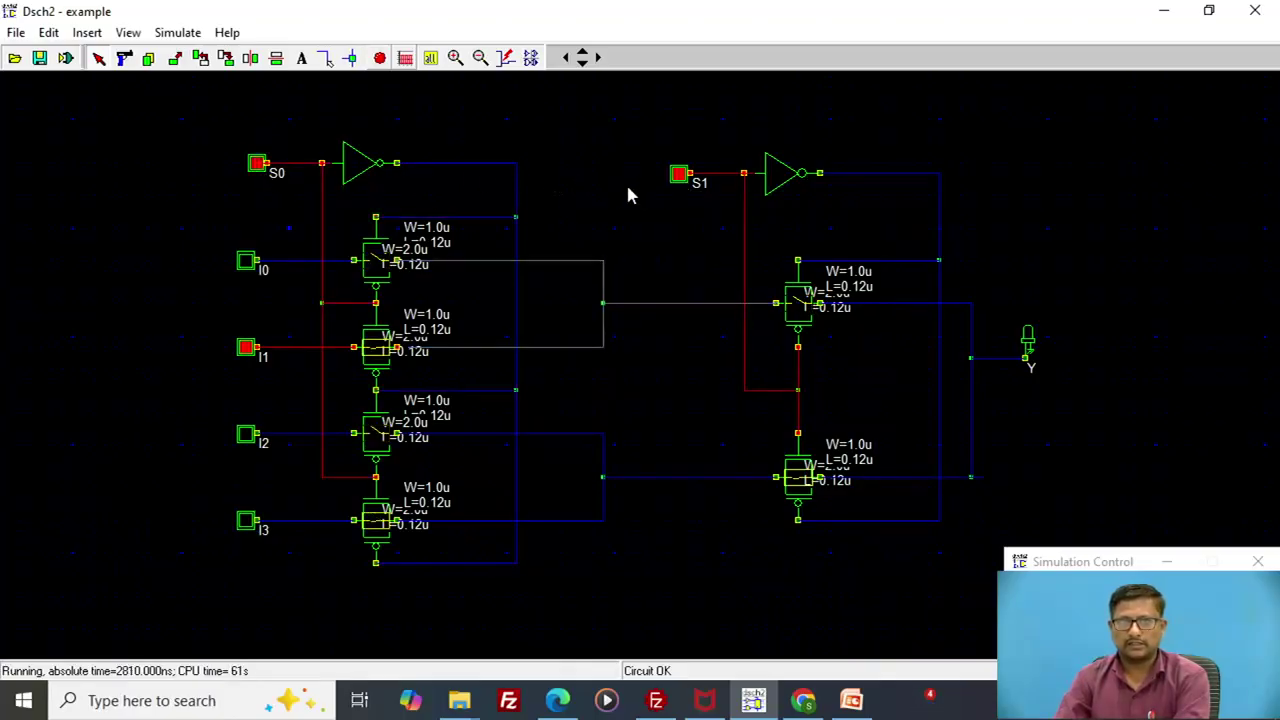
pyautogui.click(679, 177)
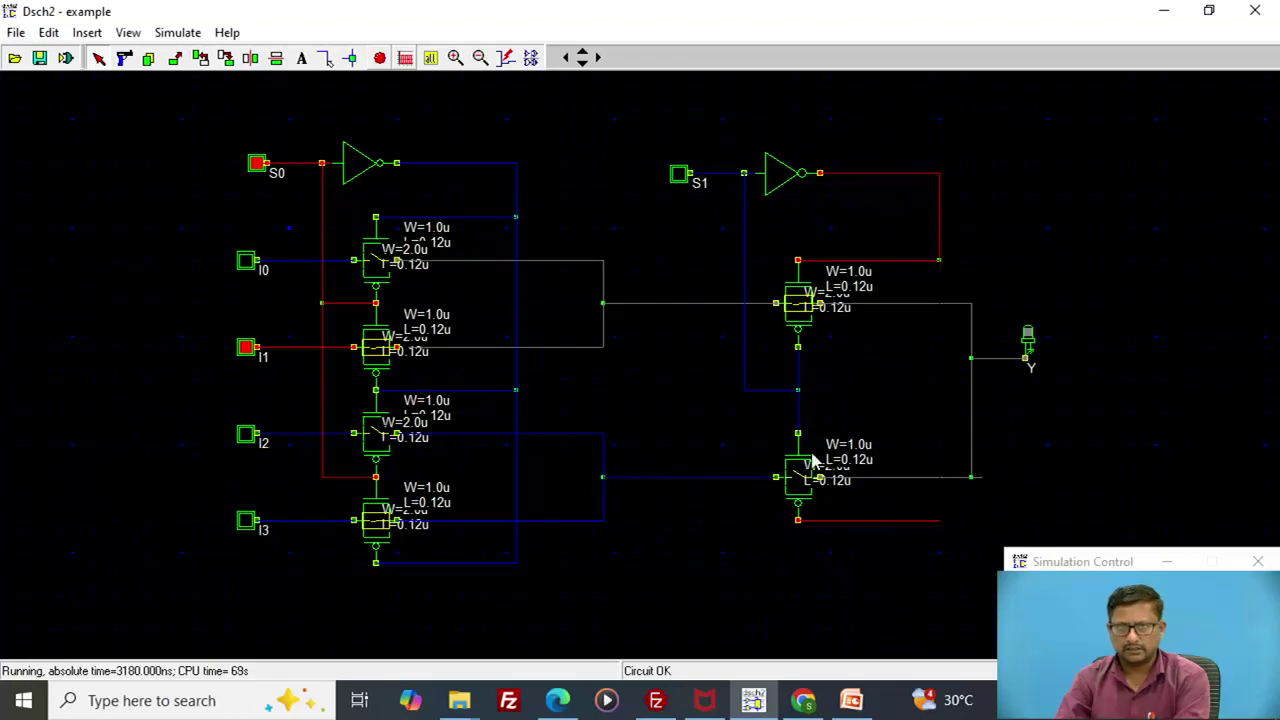
# Test various combinations of I0 to I3 with S0 high and S1 low, ending with only I0 and I1 high.
pyautogui.click(248, 437)
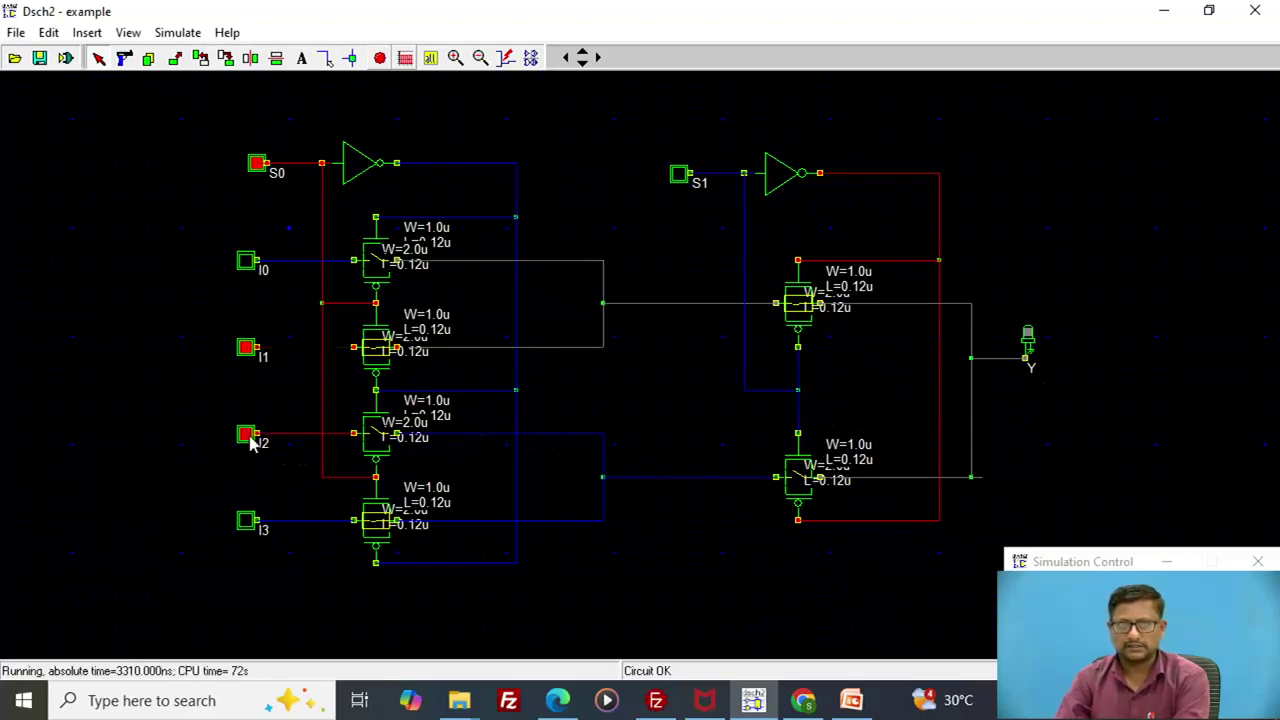
pyautogui.click(250, 350)
pyautogui.click(248, 521)
pyautogui.click(247, 261)
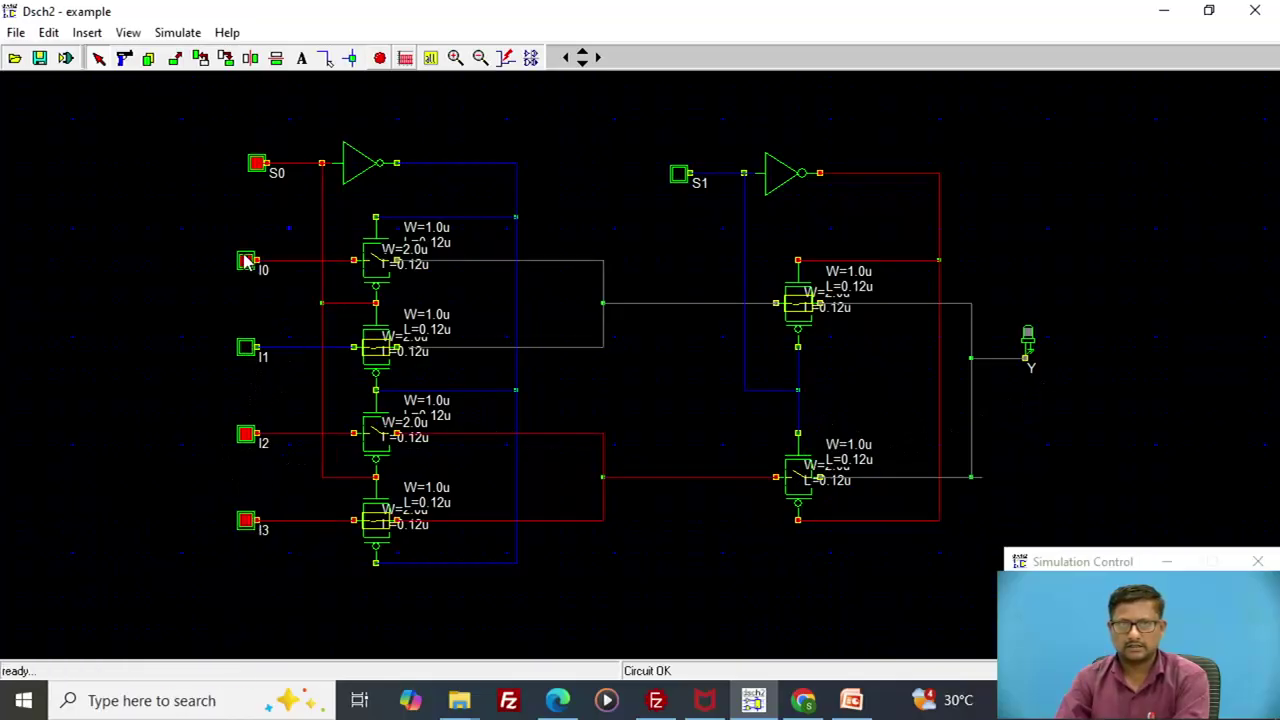
pyautogui.click(250, 350)
pyautogui.click(254, 441)
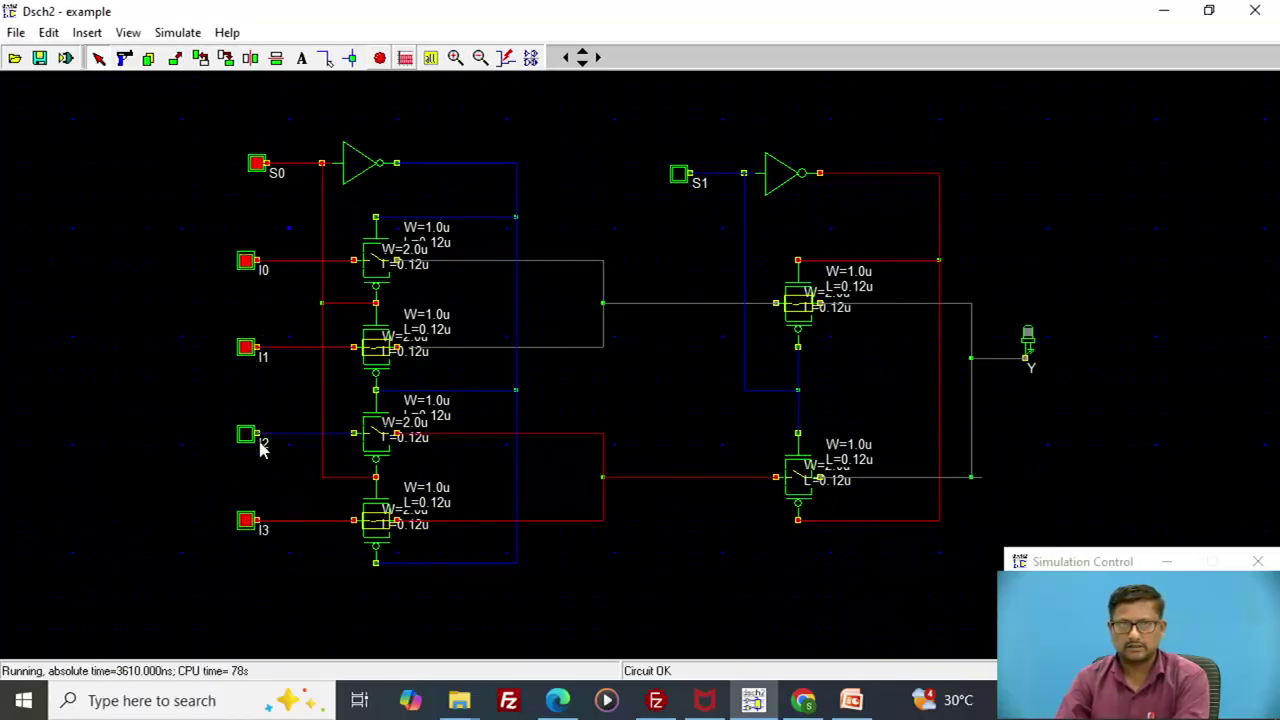
pyautogui.click(248, 521)
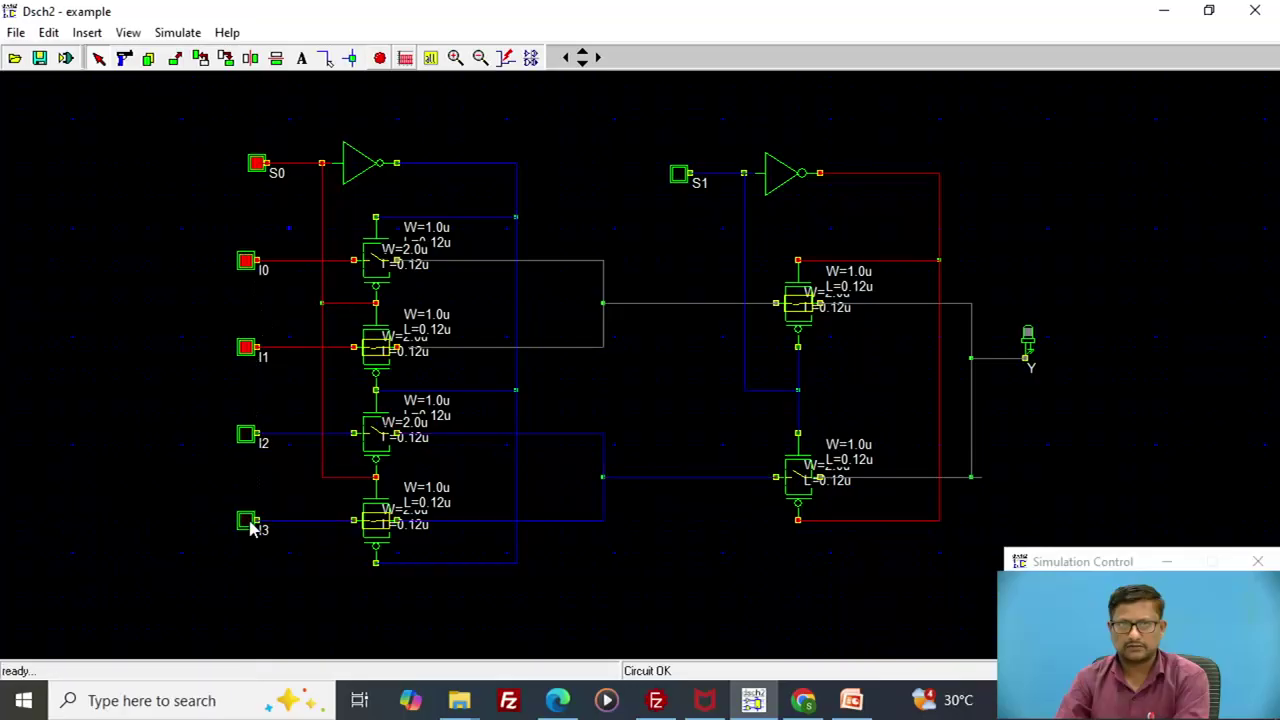
# Switch I1 low and back to high with S0 high and S1 low, and set I0 low.
pyautogui.click(247, 347)
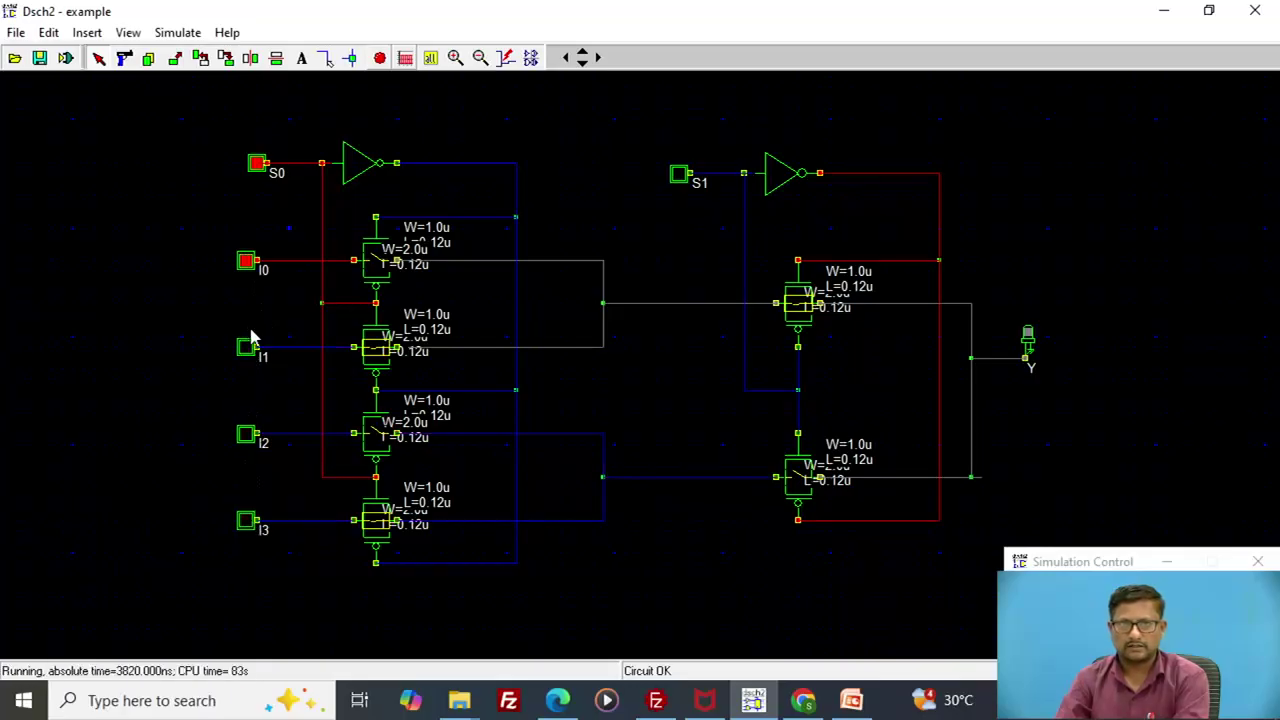
pyautogui.click(248, 347)
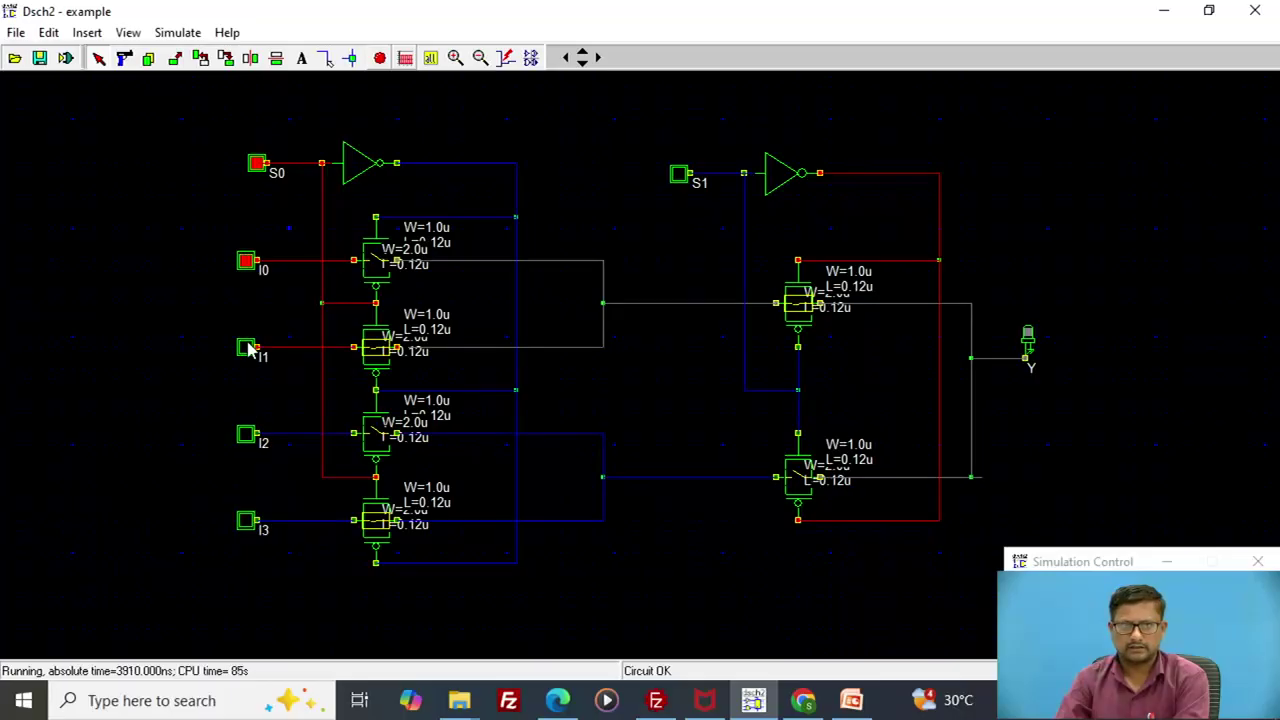
pyautogui.click(249, 262)
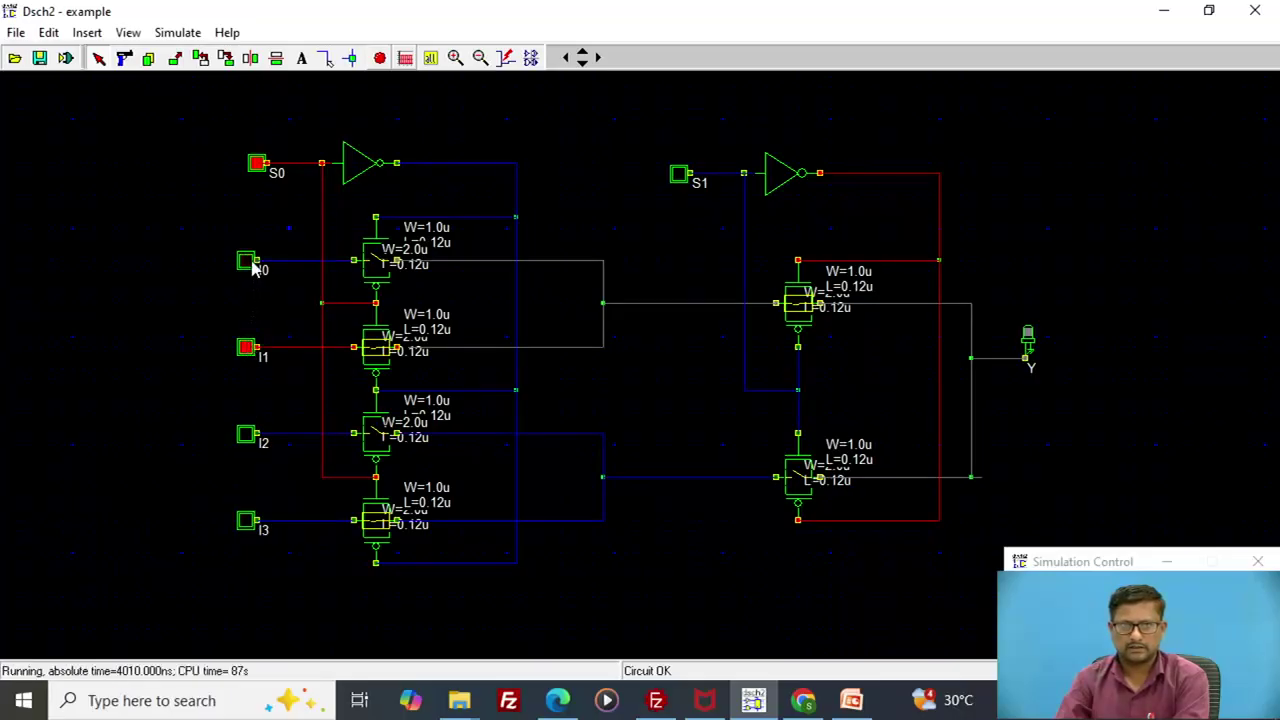
# Test input I2 with S1 high and S0 low by setting I1 low and I2 high.
pyautogui.click(680, 177)
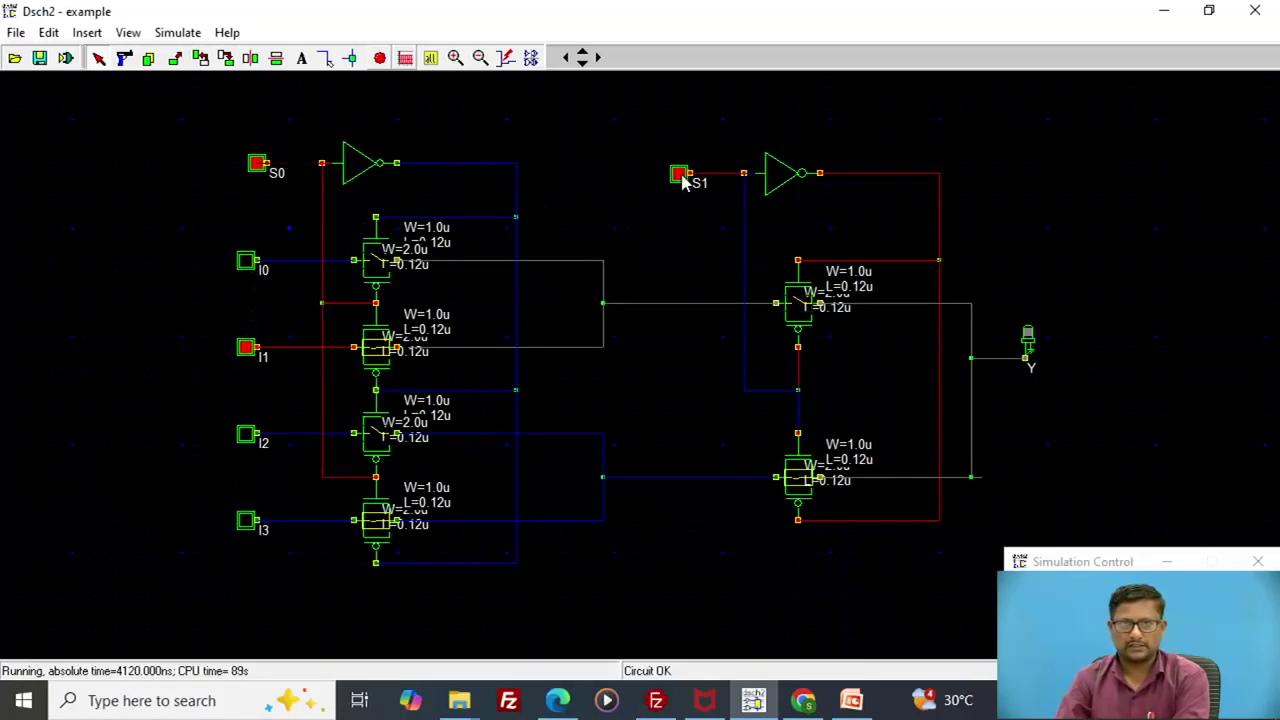
pyautogui.click(257, 165)
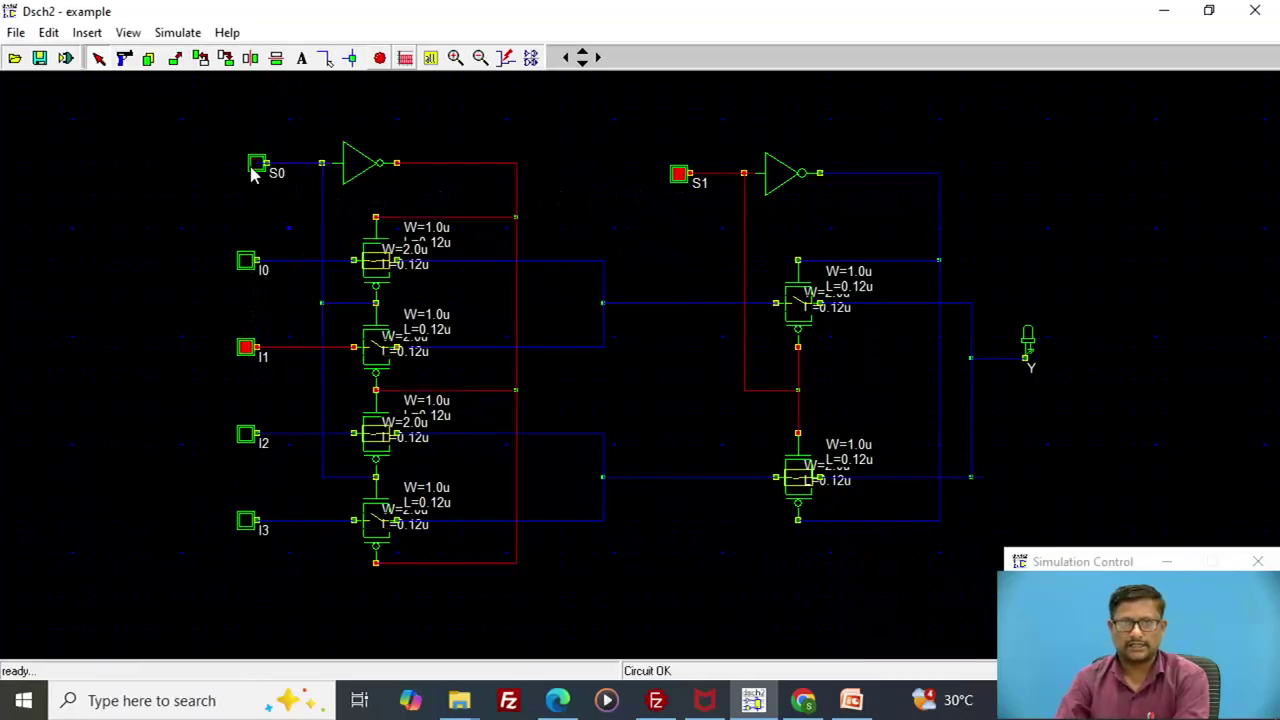
pyautogui.click(246, 348)
pyautogui.click(245, 434)
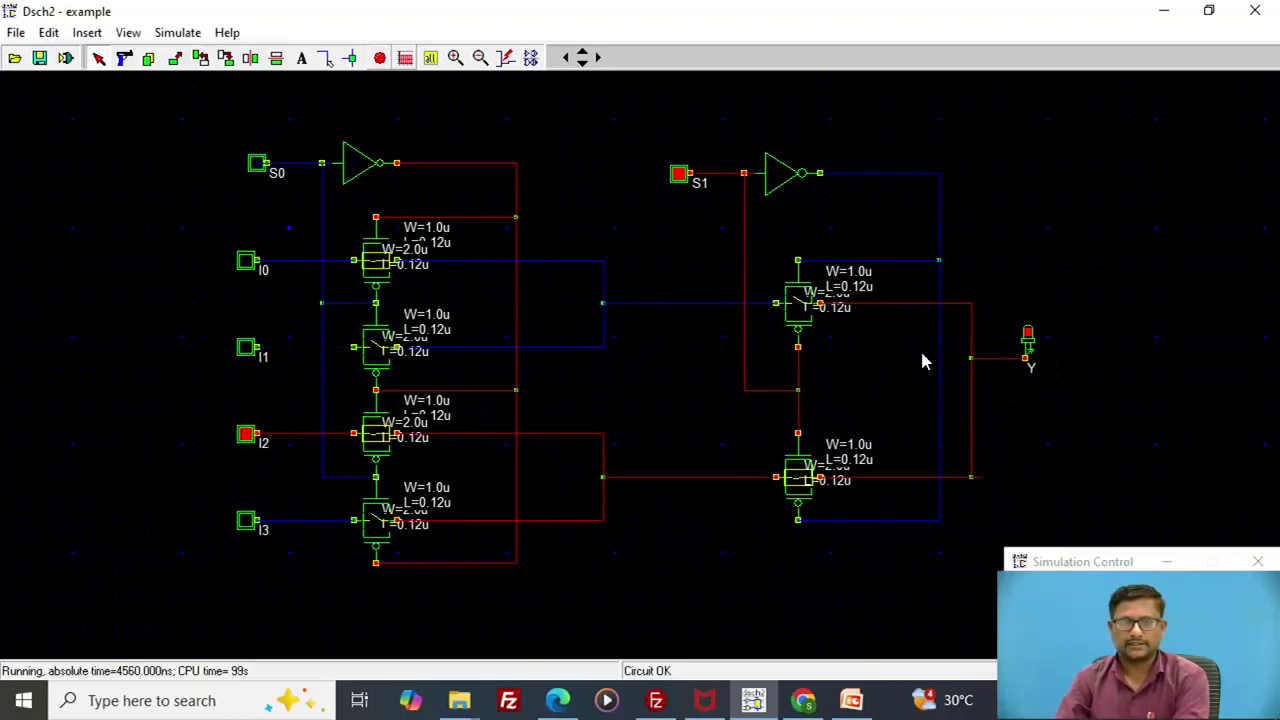
# Test input I3 with S0 and S1 both high by switching I3 high and I2 low.
pyautogui.click(262, 168)
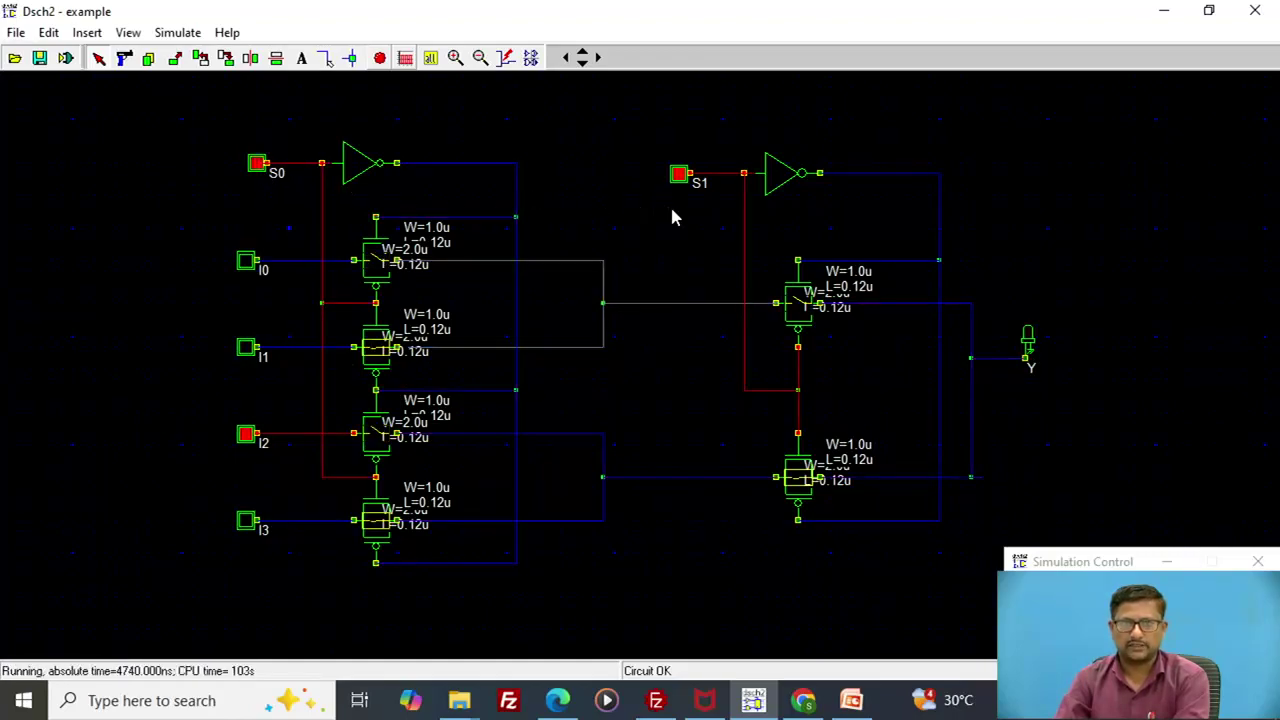
pyautogui.click(252, 518)
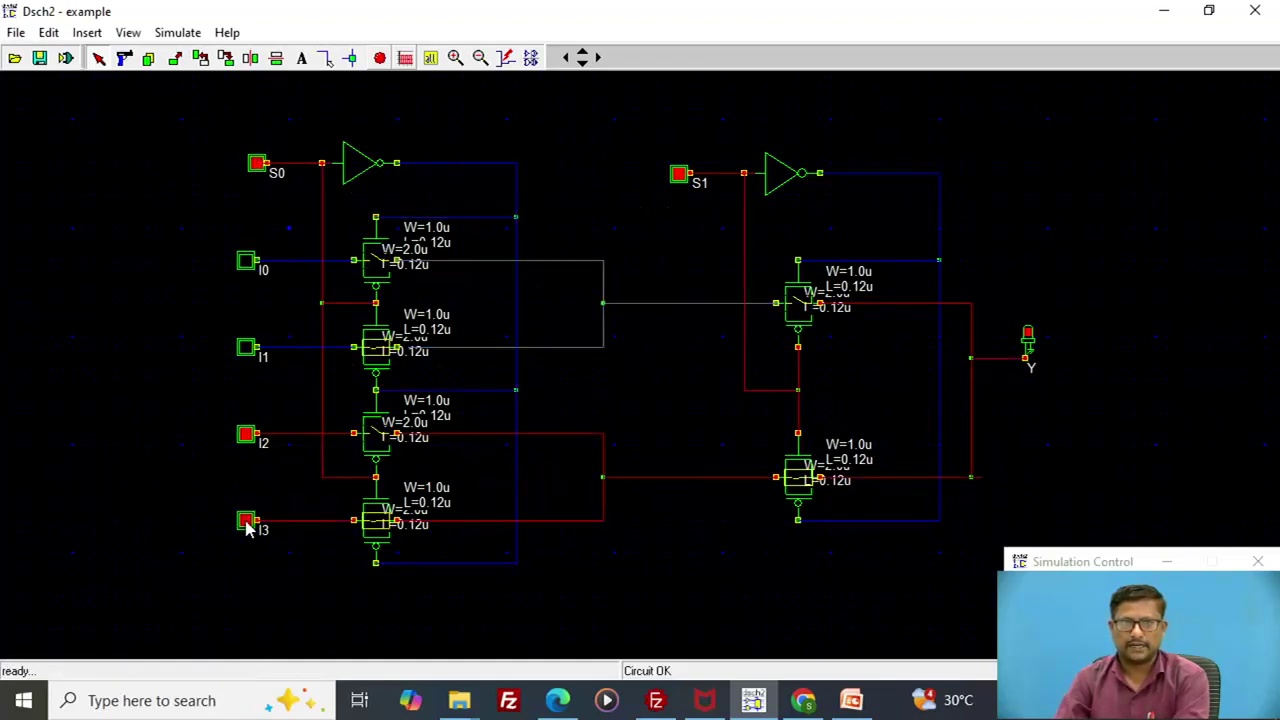
pyautogui.click(246, 436)
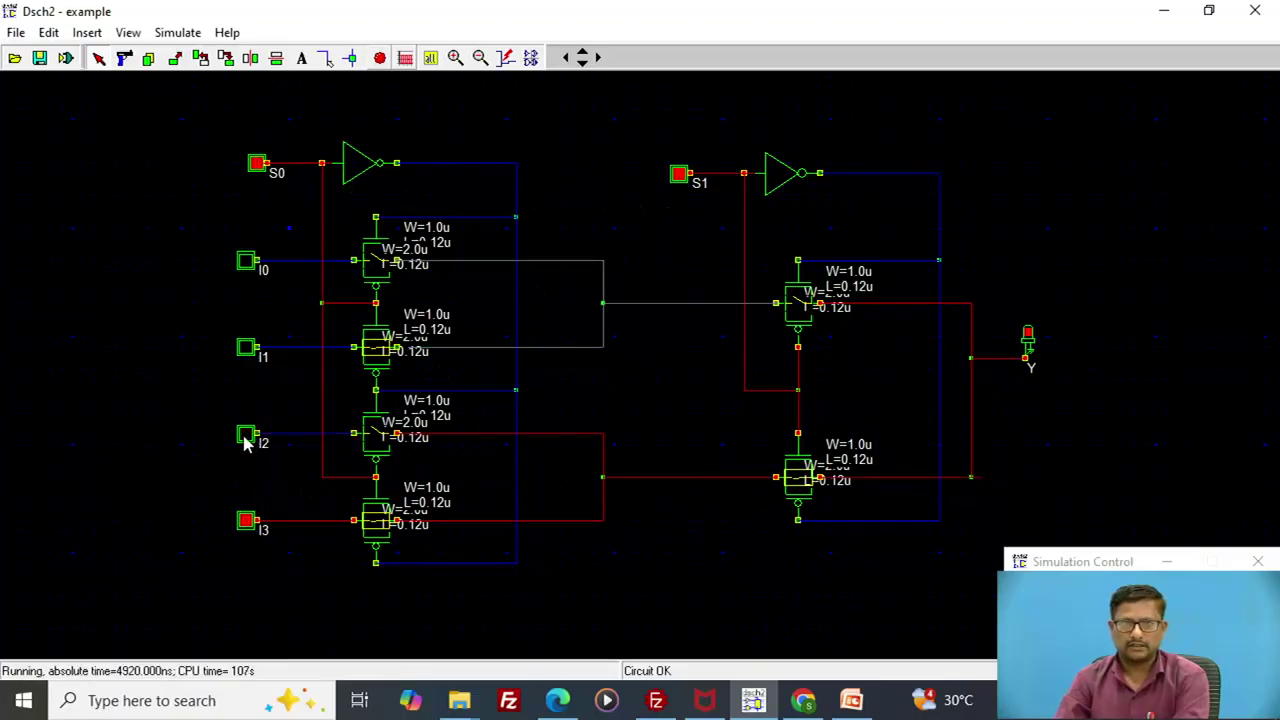